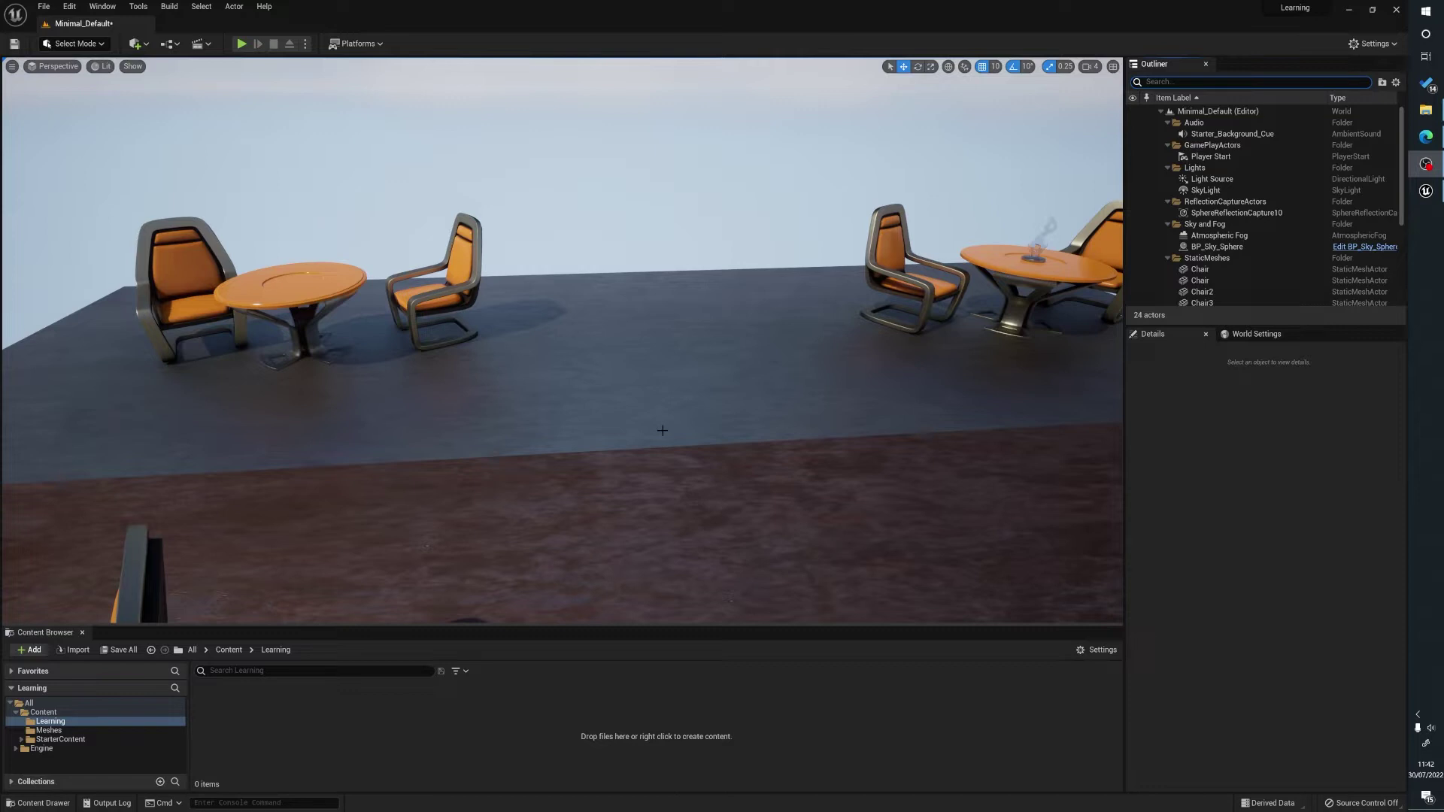
# Step: Create an Actor Blueprint class named NeonCube in the Learning folder and place an instance on the brown floor
pyautogui.moveTo(589, 390); pyautogui.dragTo(590, 451)
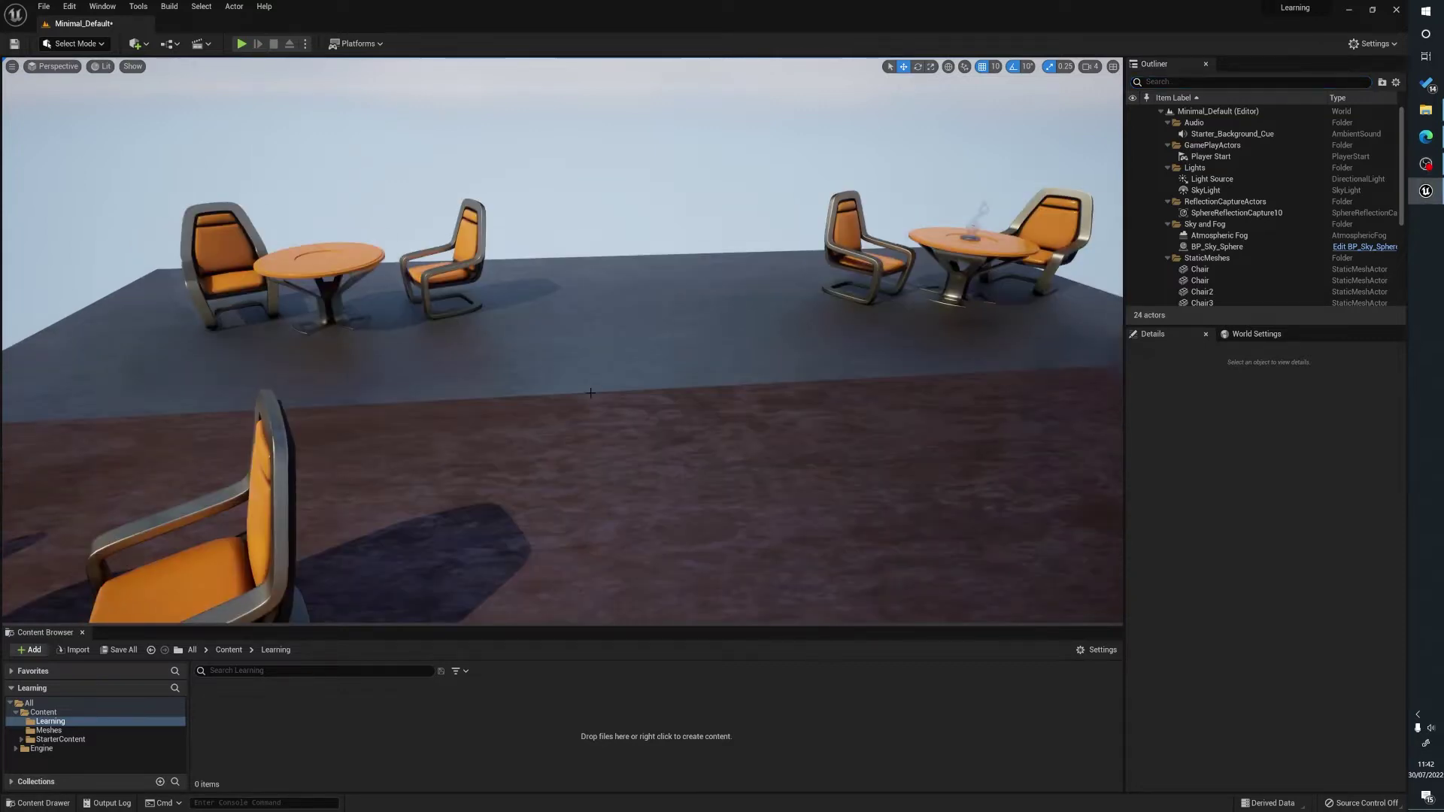
pyautogui.moveTo(591, 345); pyautogui.dragTo(590, 391)
pyautogui.rightClick(451, 713)
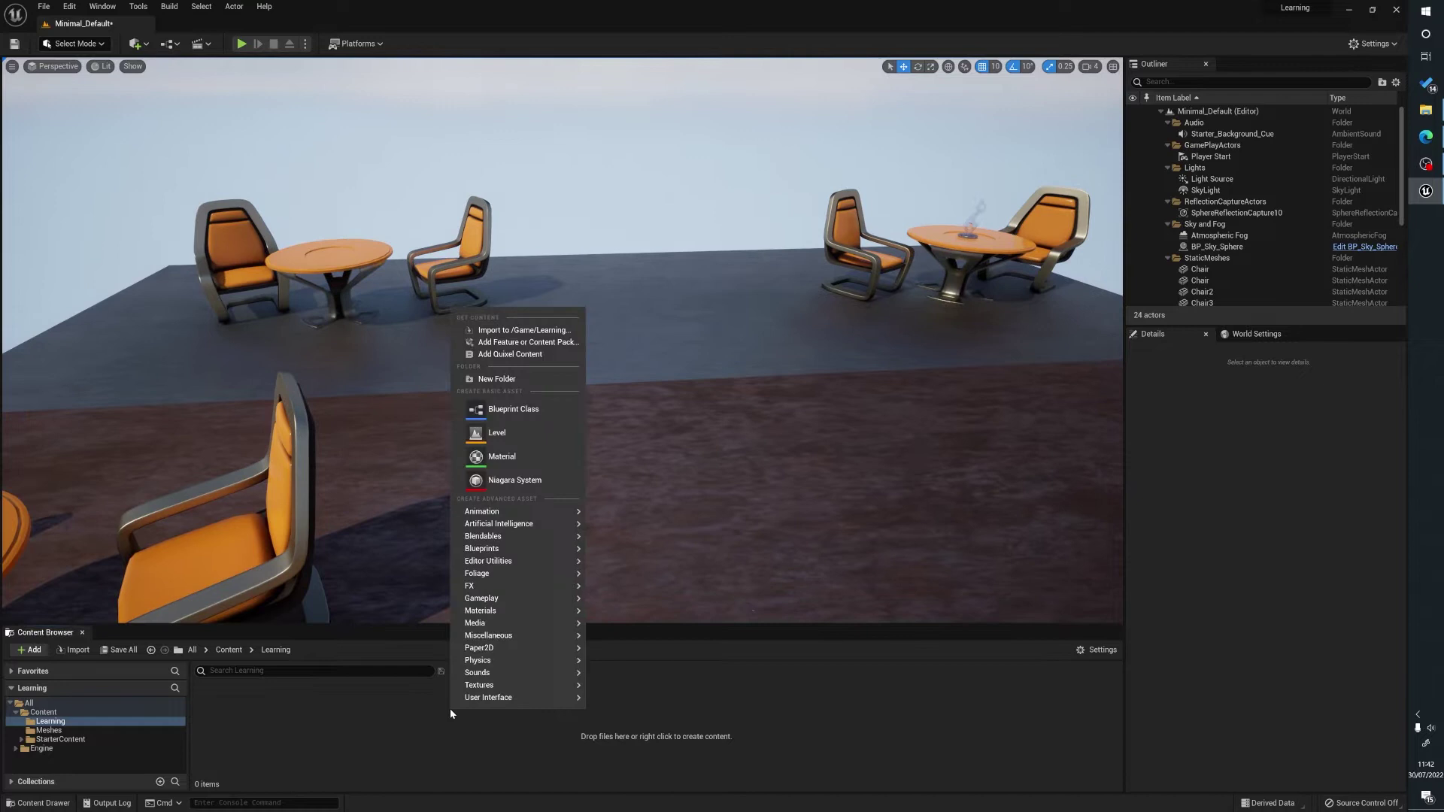
pyautogui.click(481, 409)
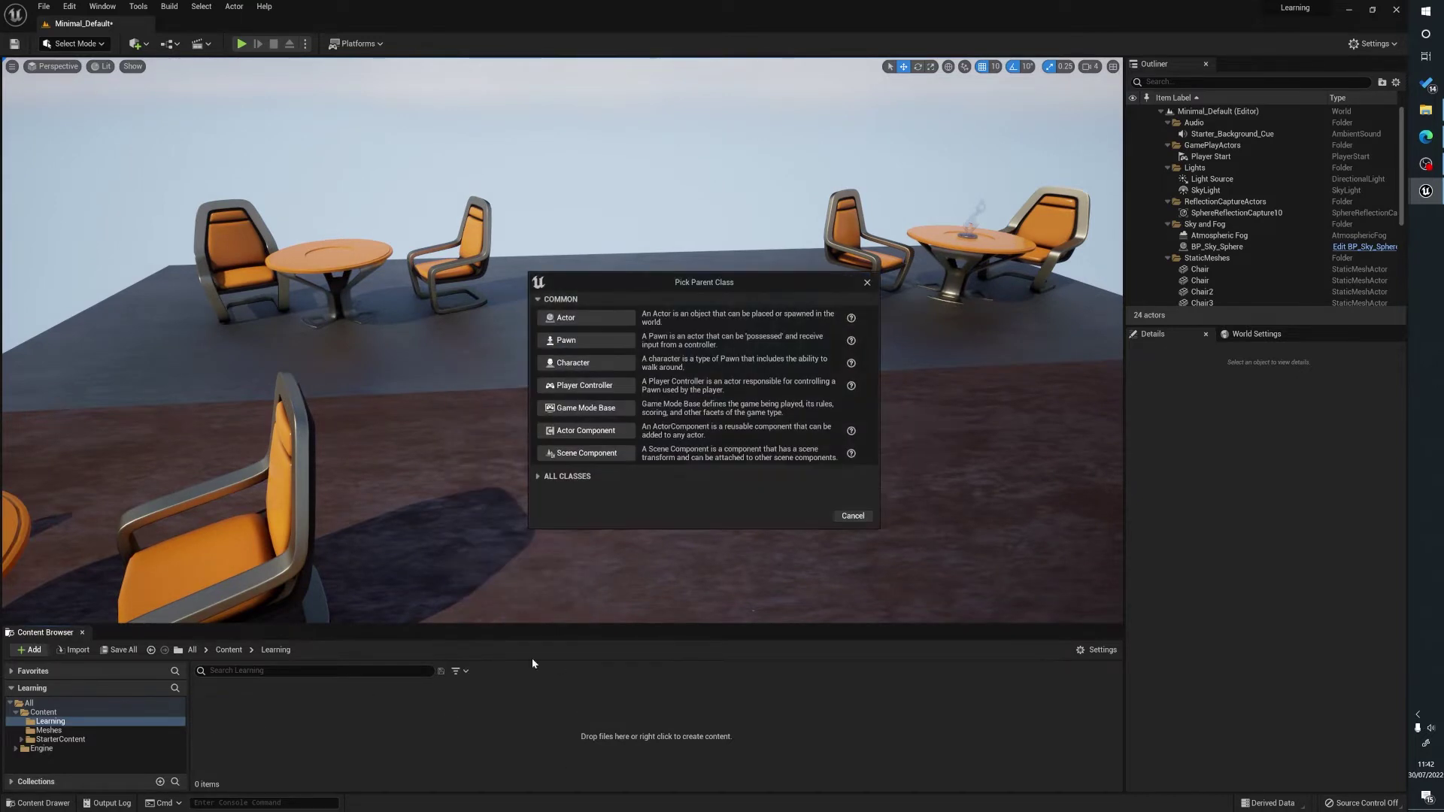
pyautogui.click(569, 319)
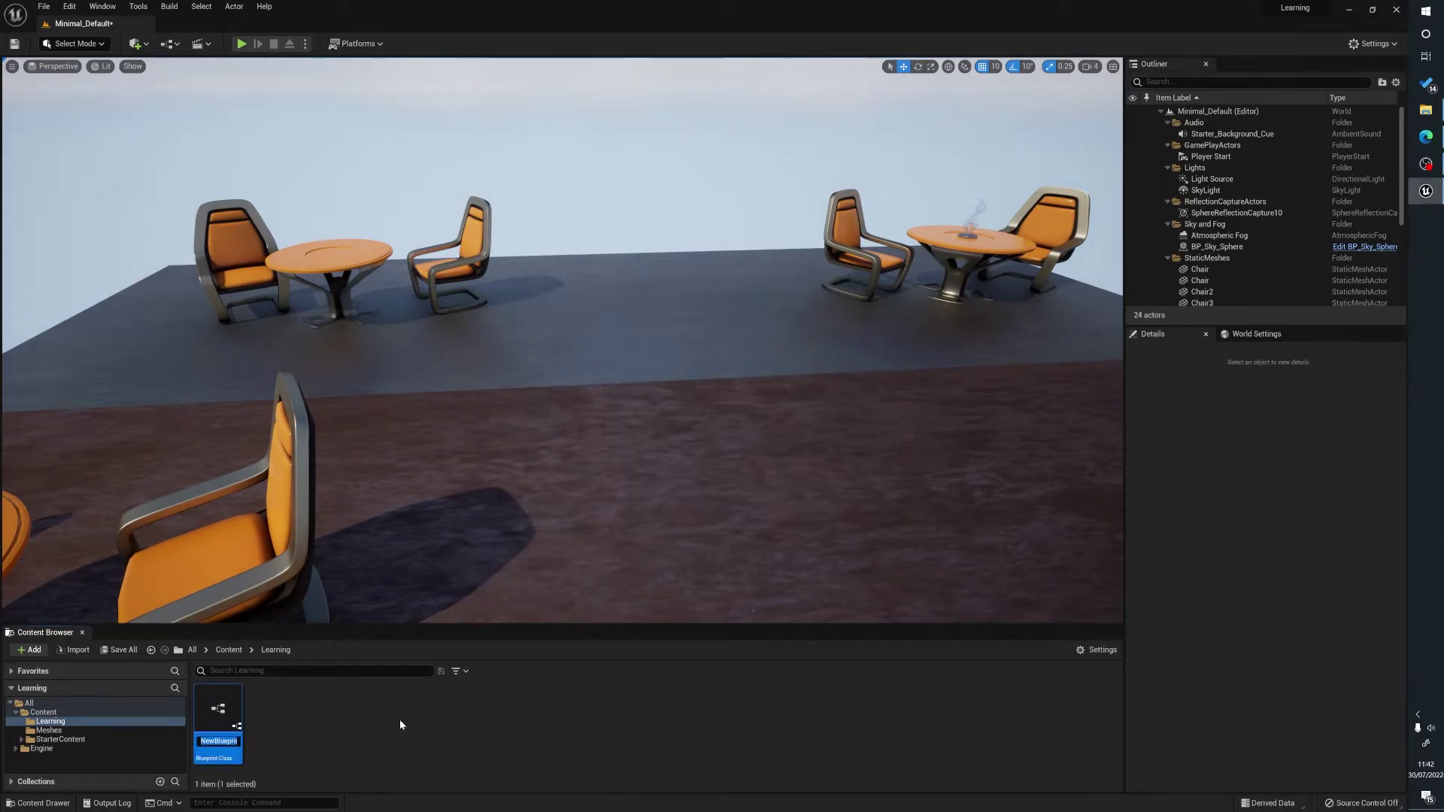
pyautogui.write('NeonCube')
pyautogui.press('Return')
pyautogui.moveTo(218, 711); pyautogui.dragTo(612, 410)
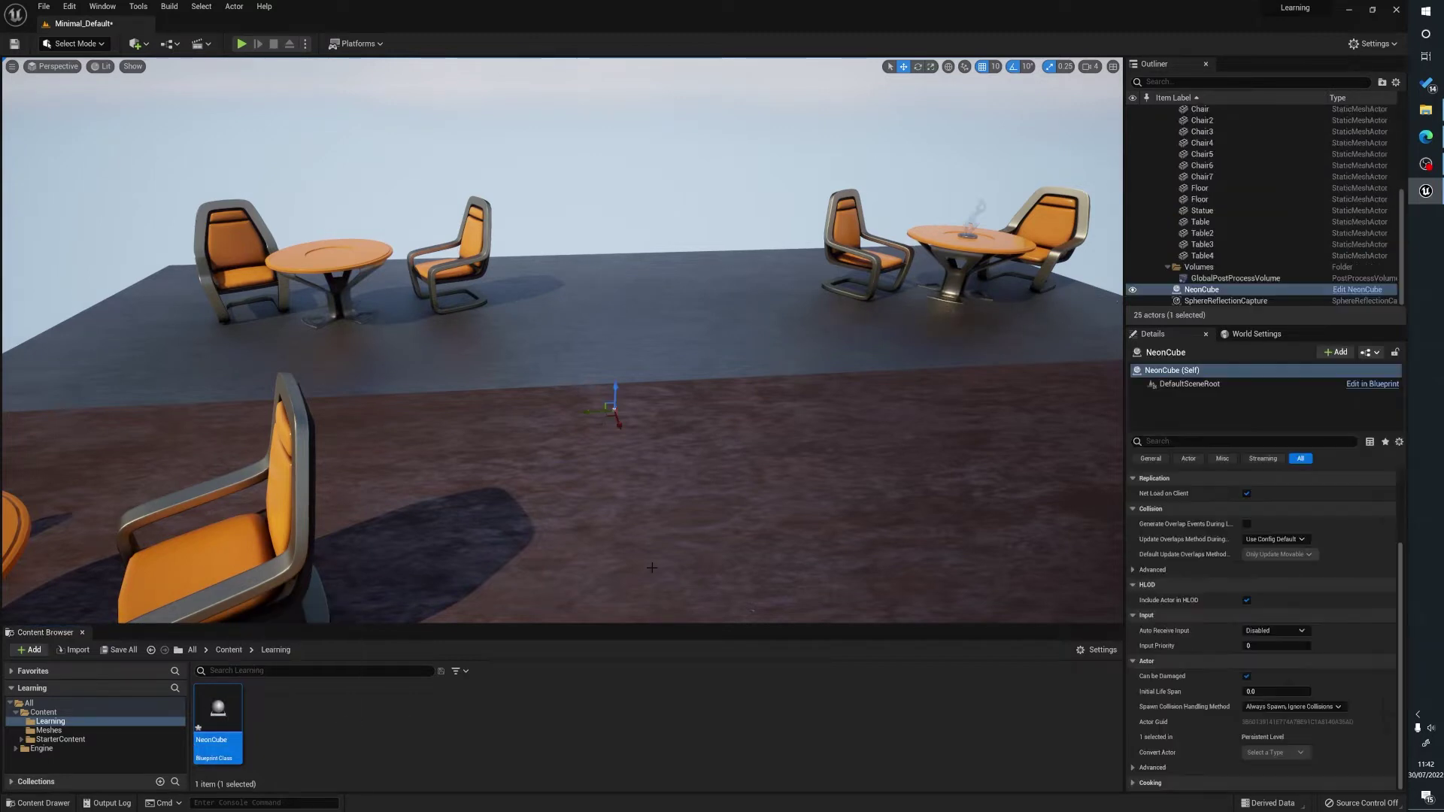
# Step: Open the NeonCube blueprint and add a Cube component to it
pyautogui.doubleClick(218, 710)
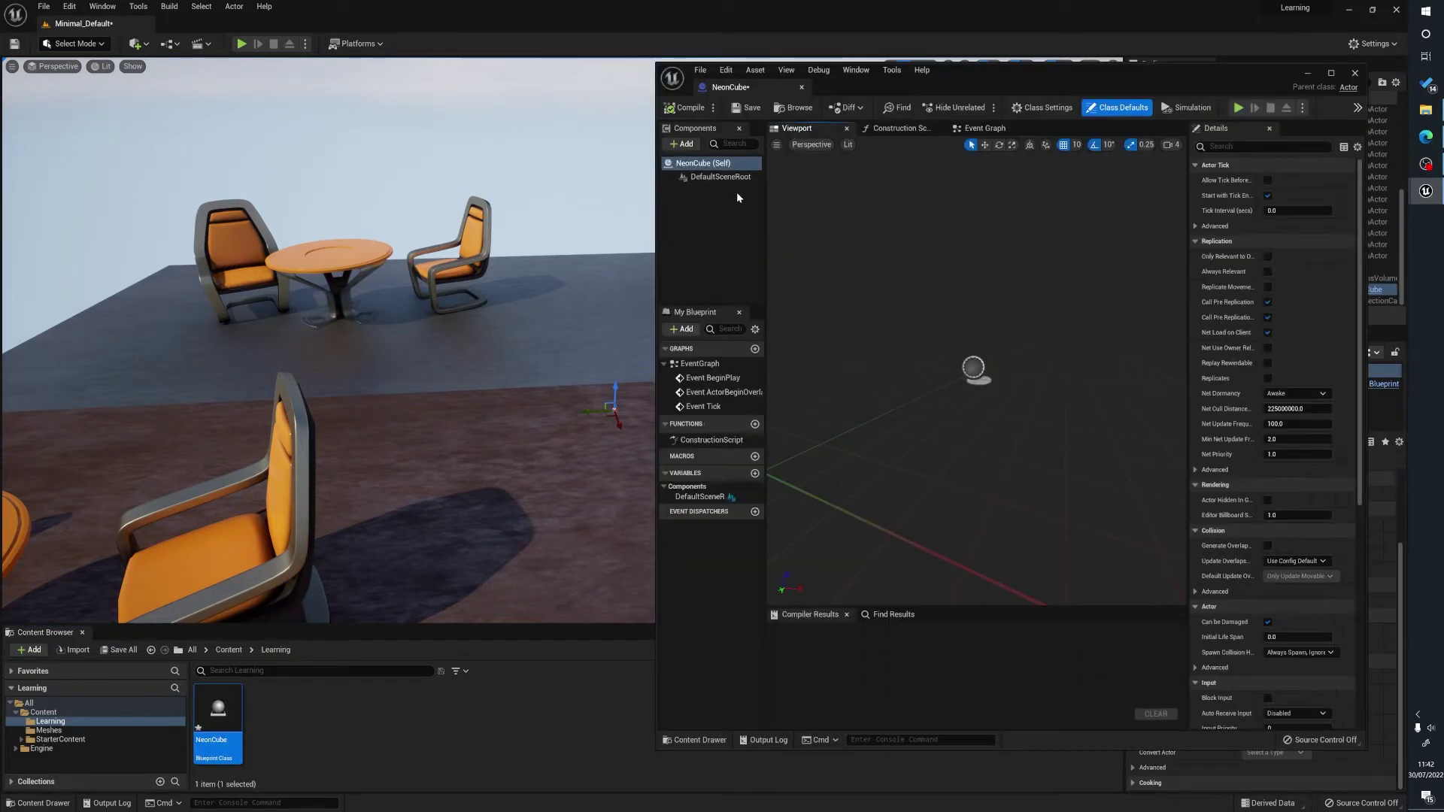
pyautogui.doubleClick(994, 74)
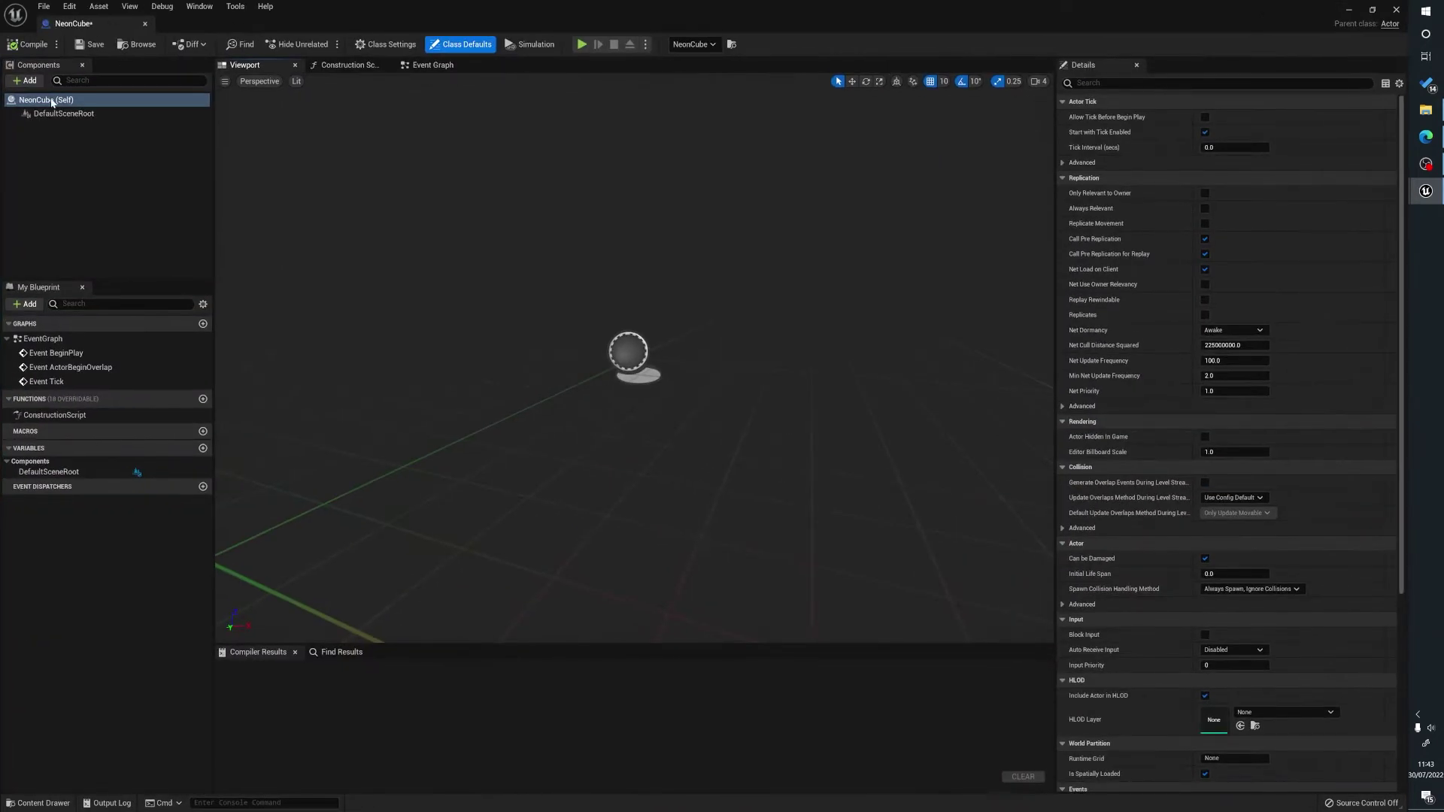
pyautogui.click(25, 81)
pyautogui.write('cube')
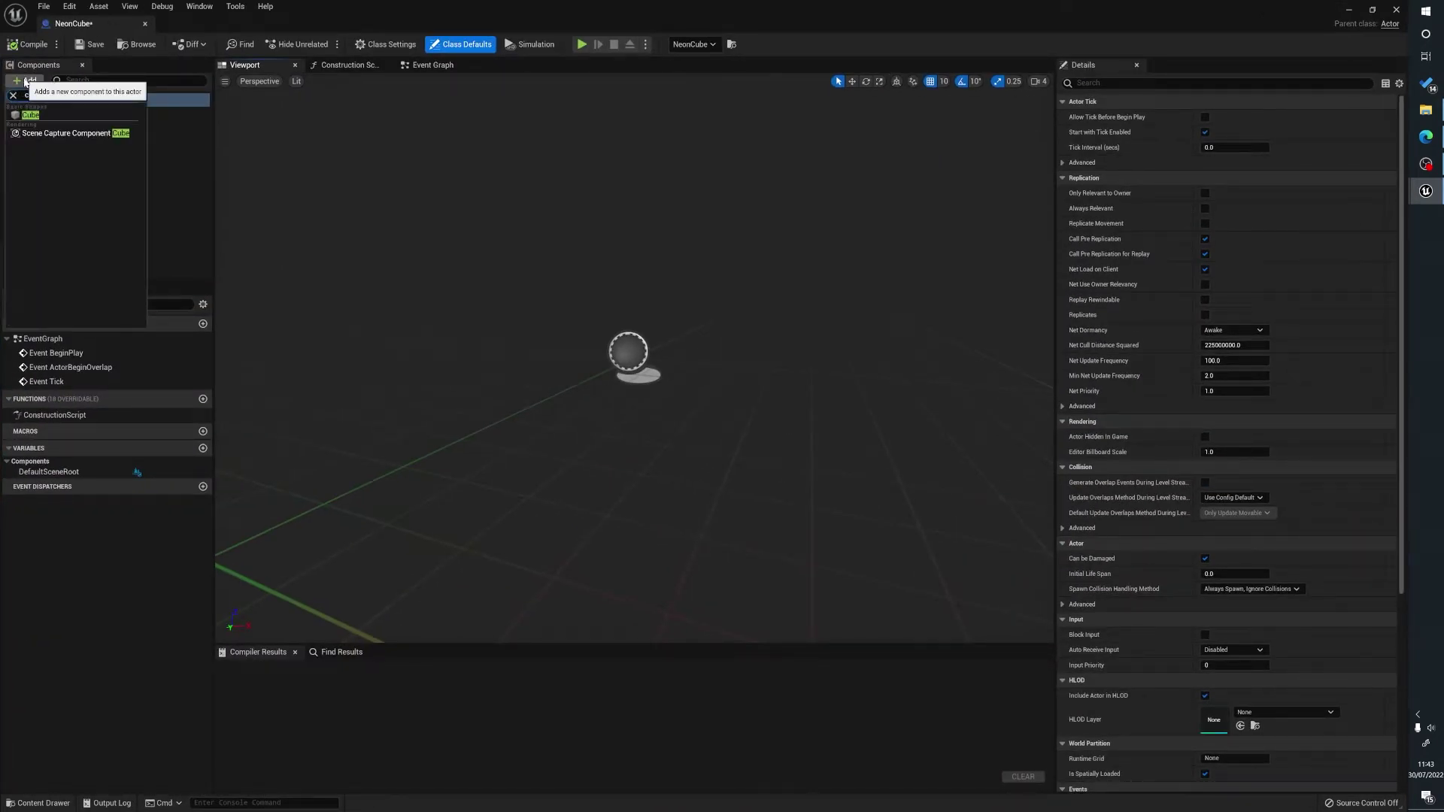
pyautogui.click(28, 117)
pyautogui.click(632, 191)
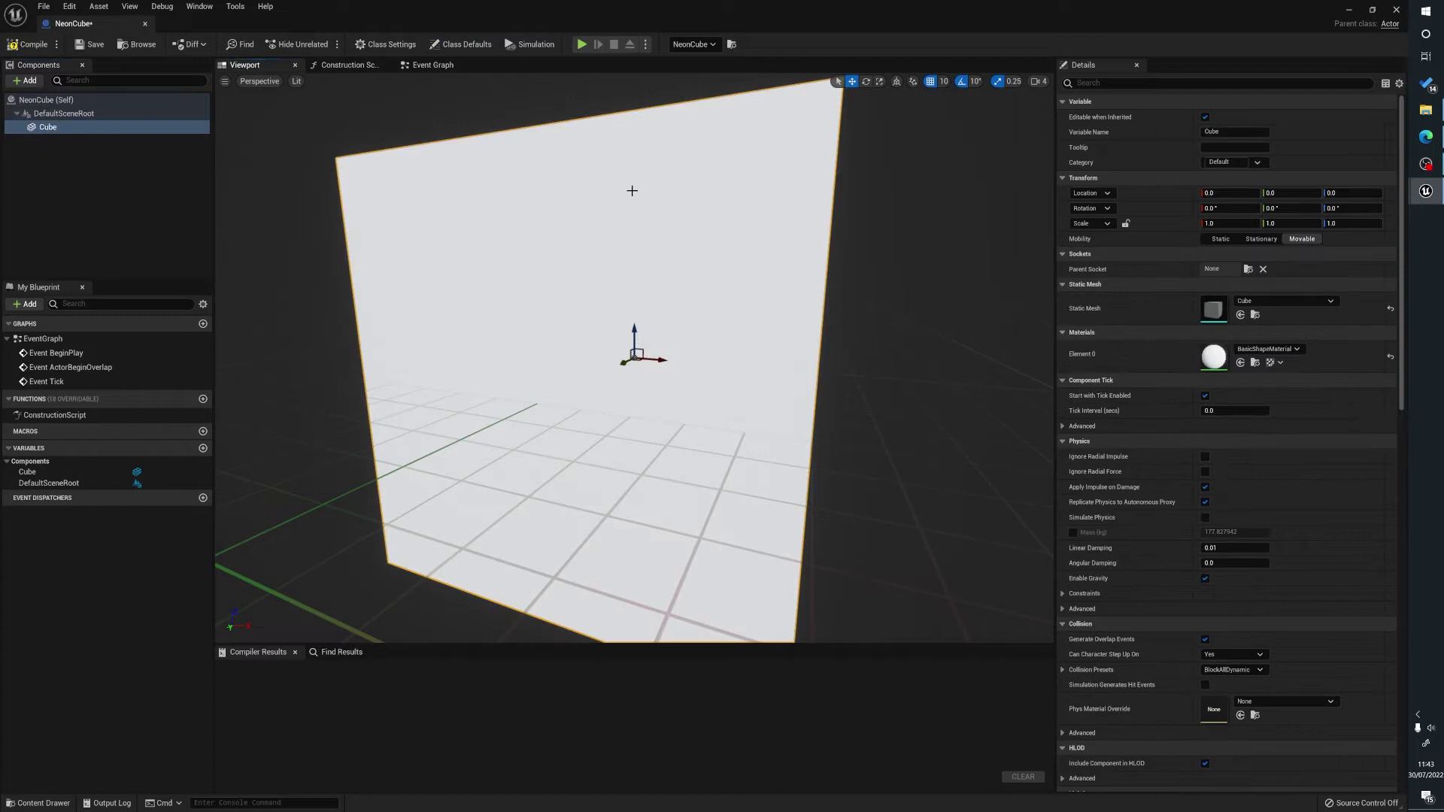
# Step: Raise the Cube component to a Z location of 50, then compile and close the blueprint
pyautogui.moveTo(630, 323); pyautogui.dragTo(630, 143)
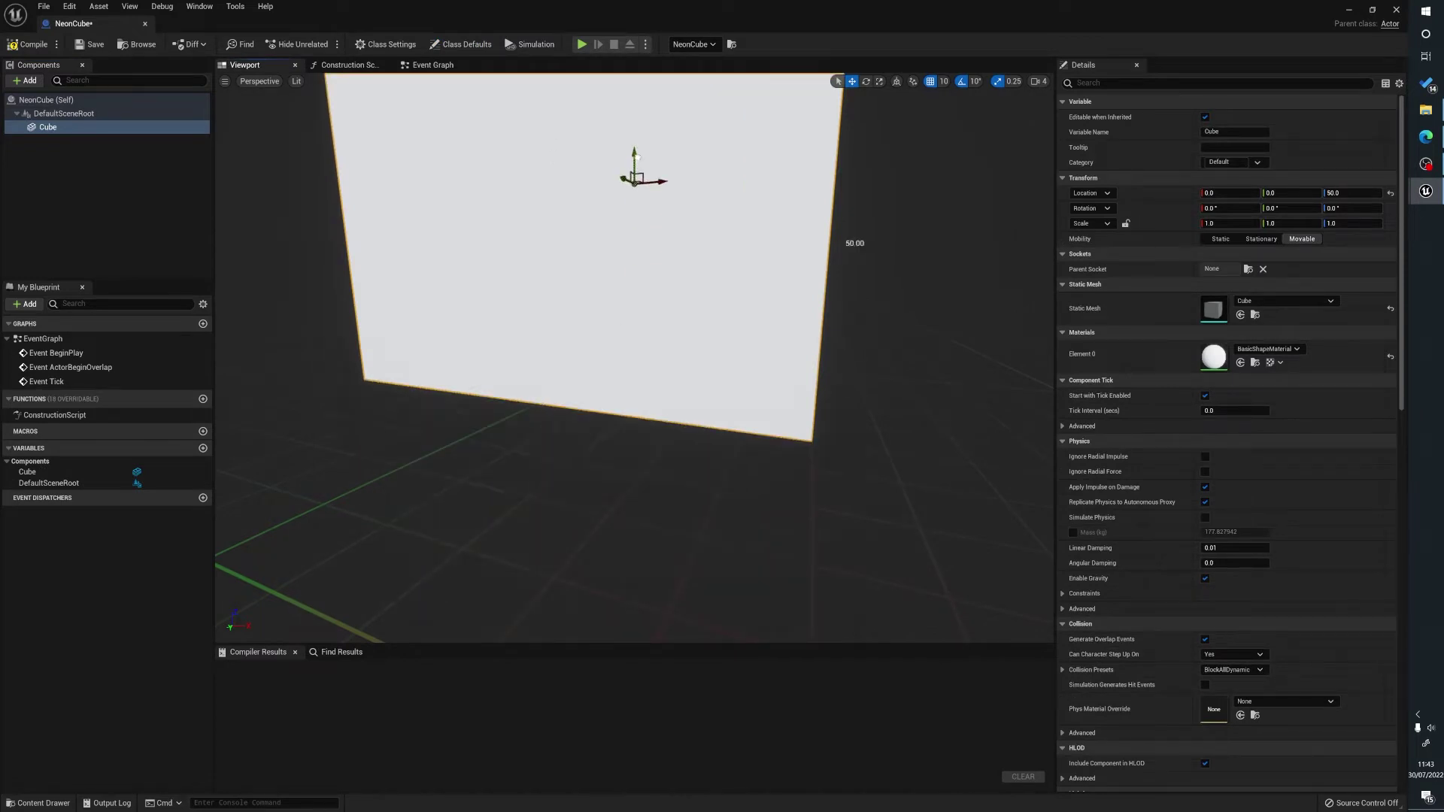
pyautogui.scroll(-5, 649, 357)
pyautogui.moveTo(650, 356); pyautogui.dragTo(656, 344, button='right')
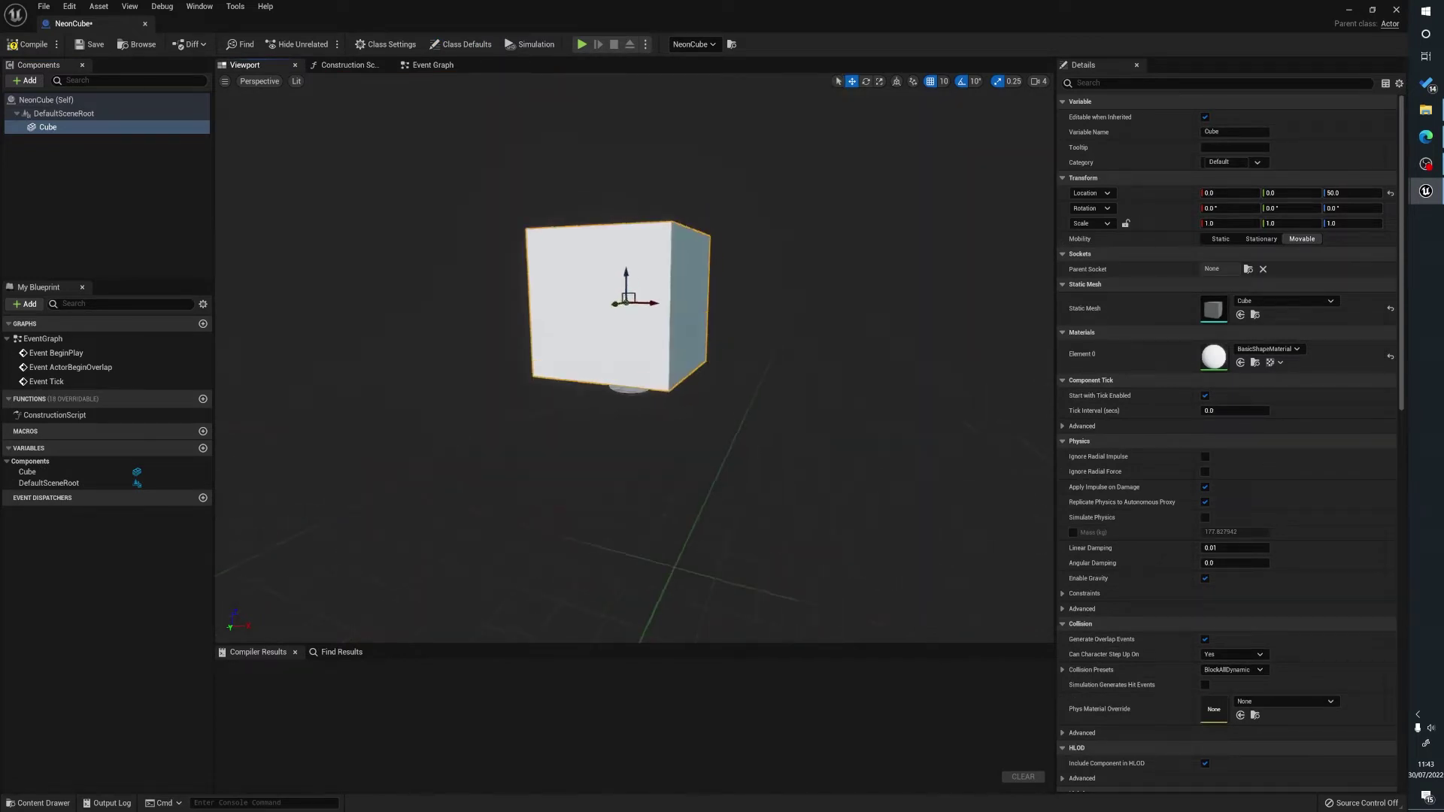
pyautogui.click(28, 44)
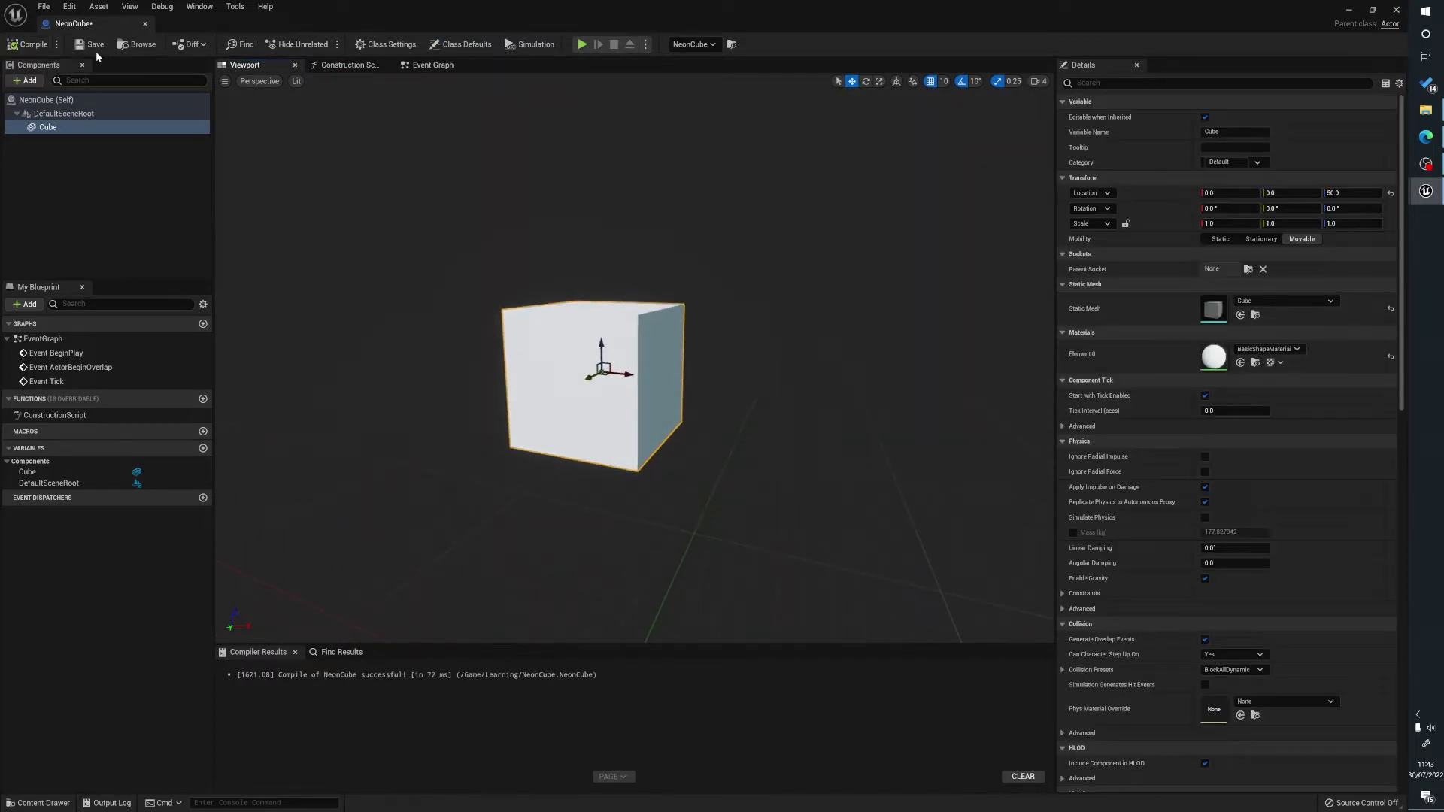
pyautogui.click(1395, 10)
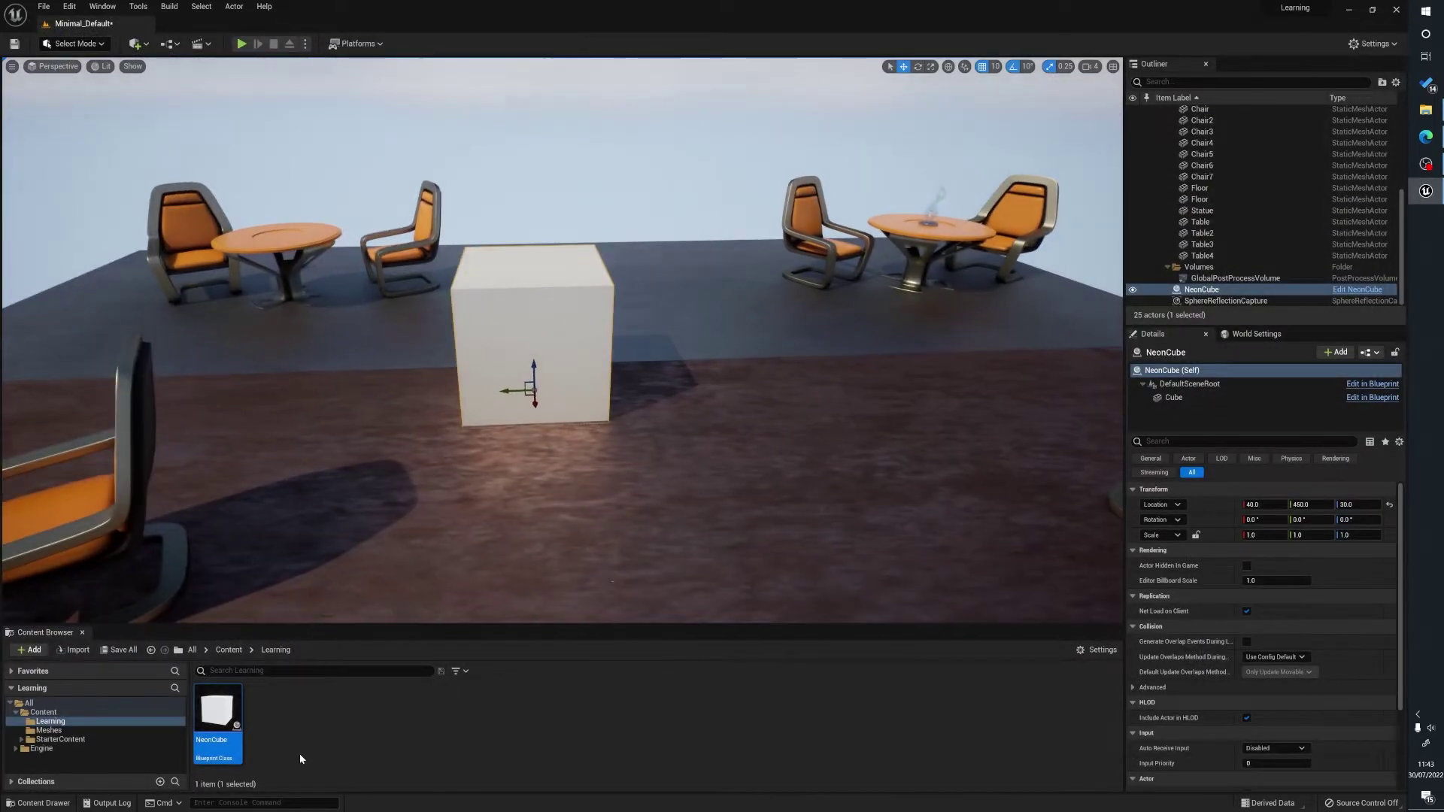
# Step: Create a material named M_NeonFlicker in the Learning folder
pyautogui.click(300, 760)
pyautogui.rightClick(332, 715)
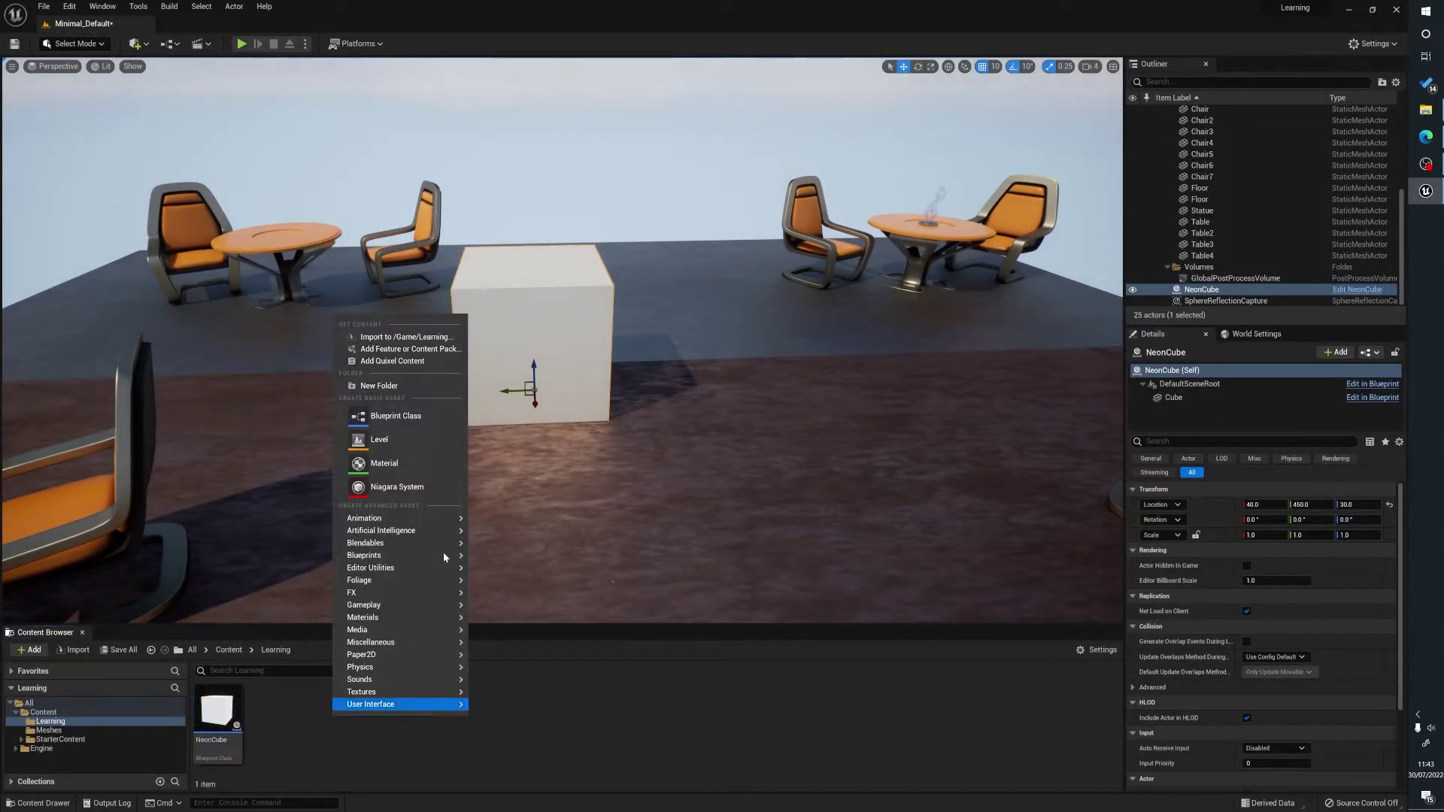
pyautogui.click(412, 462)
pyautogui.write('M')
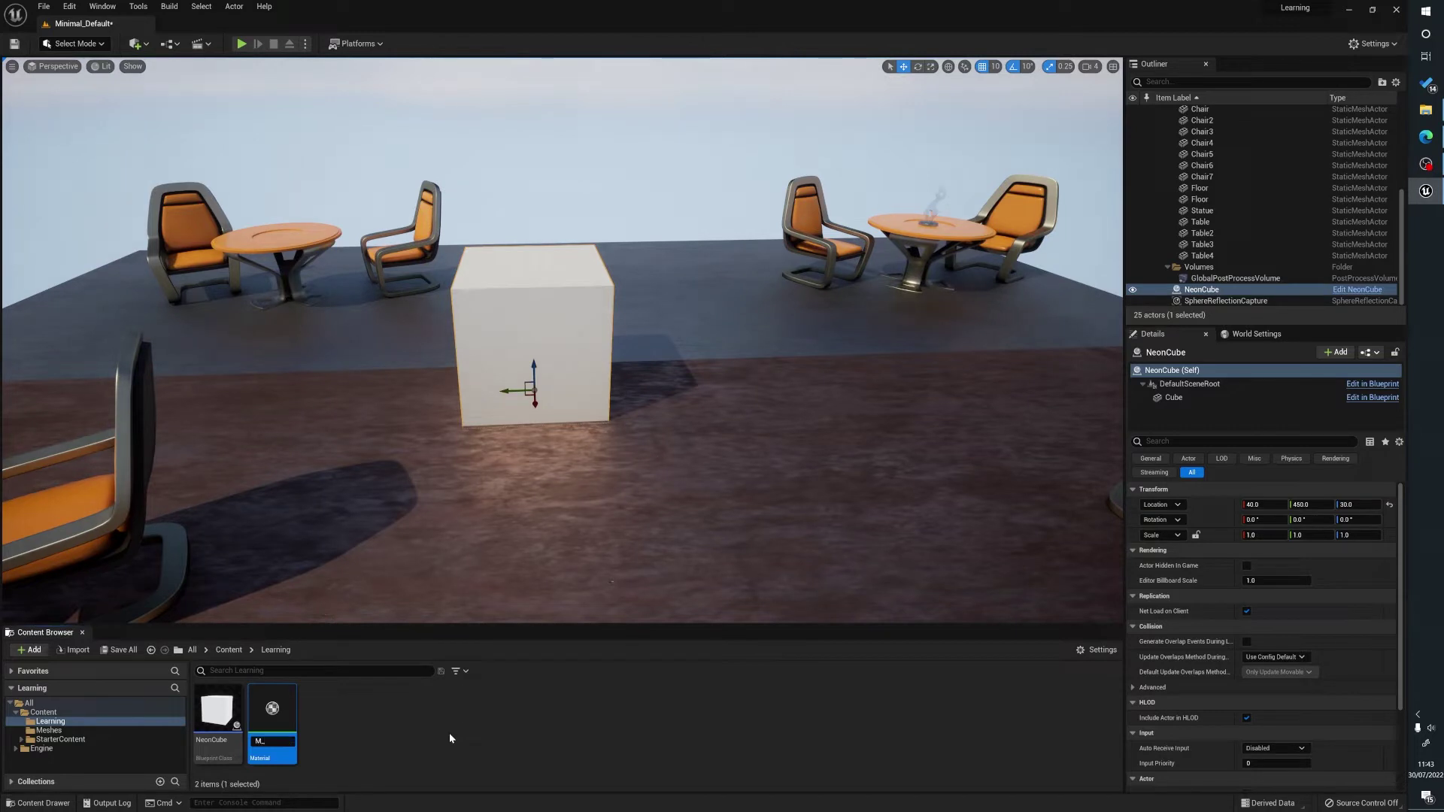
pyautogui.write('_NeonFlicker')
pyautogui.press('Return')
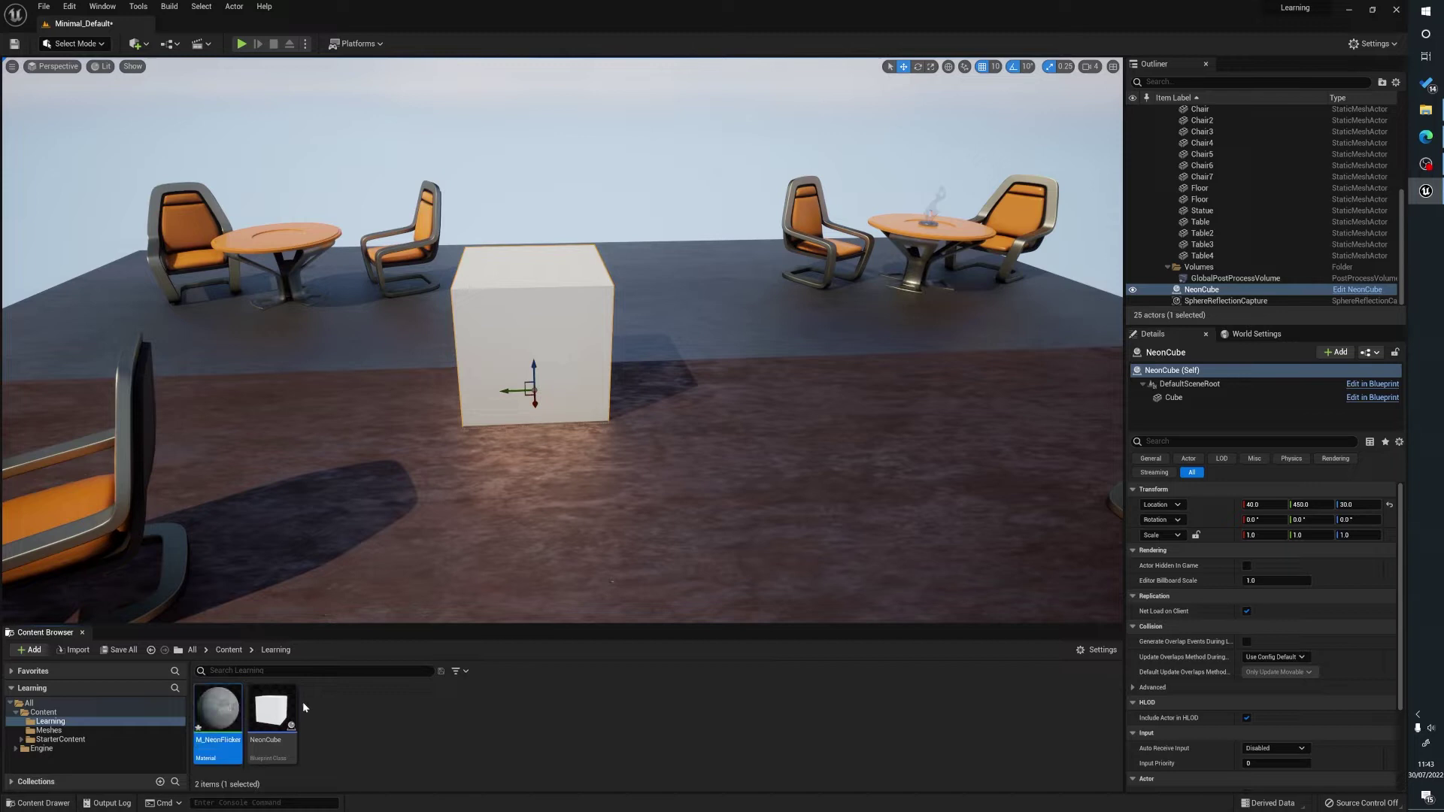
# Step: Open M_NeonFlicker and add a Constant3Vector node connected to the material's Base Color
pyautogui.doubleClick(207, 719)
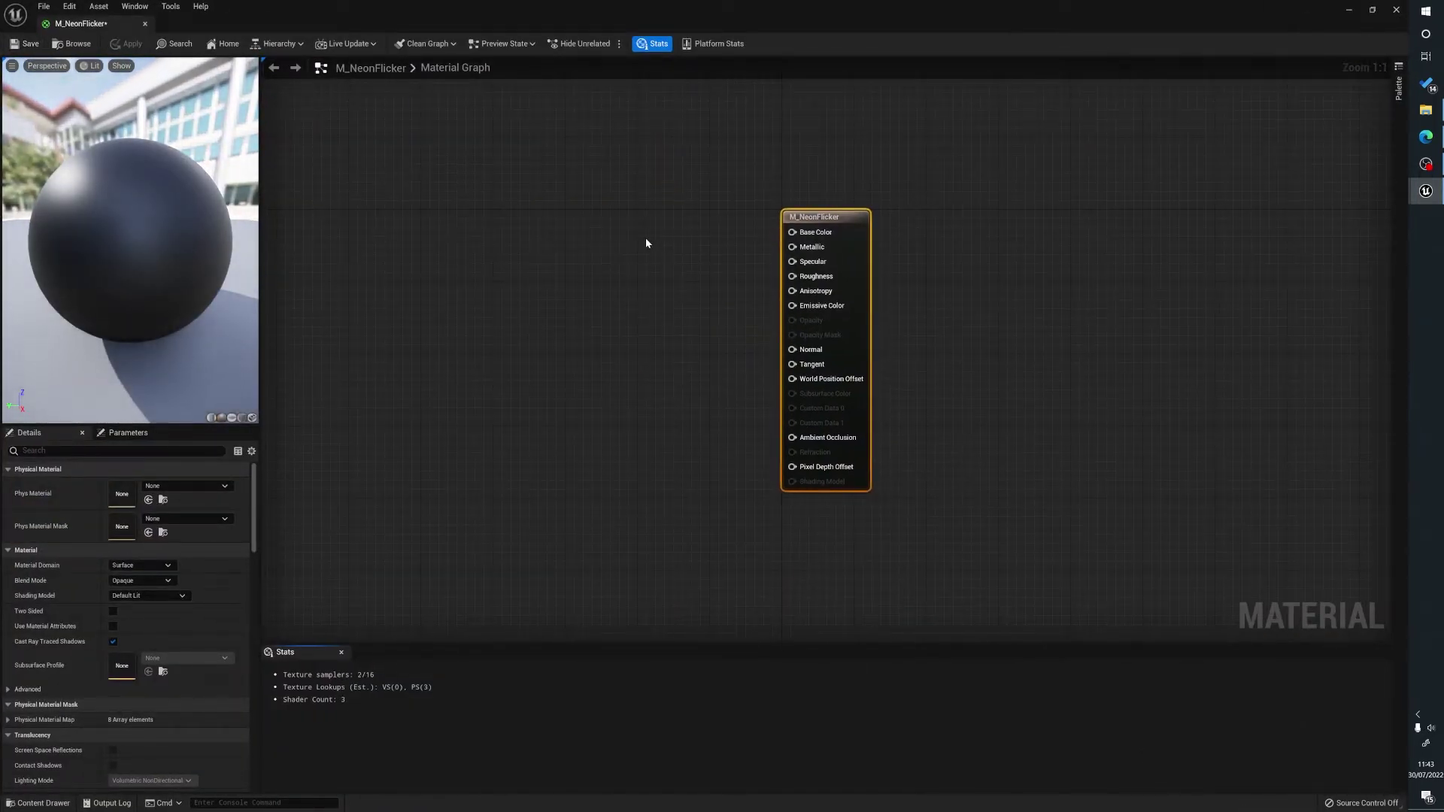
pyautogui.moveTo(646, 239); pyautogui.dragTo(669, 264, button='right')
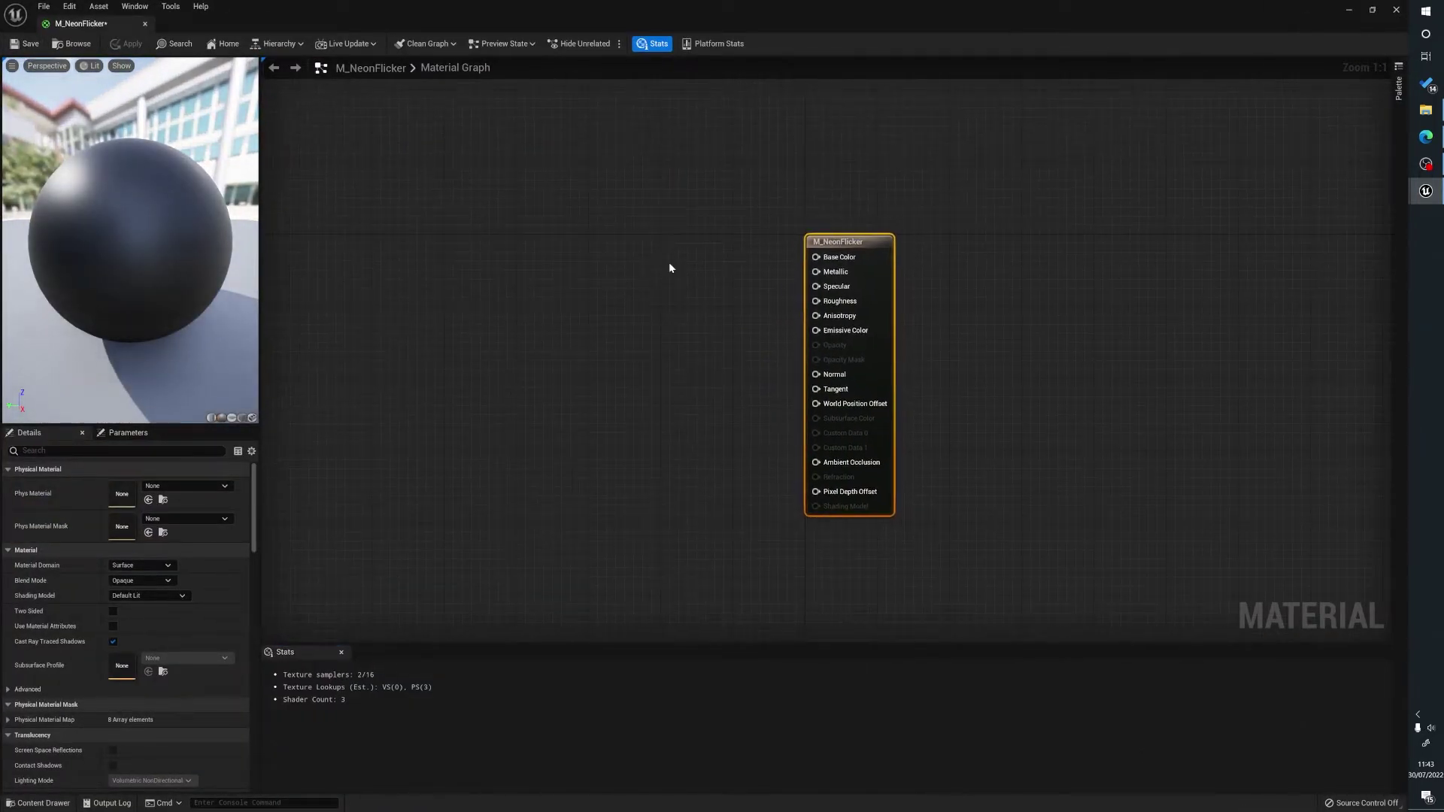
pyautogui.click(526, 241)
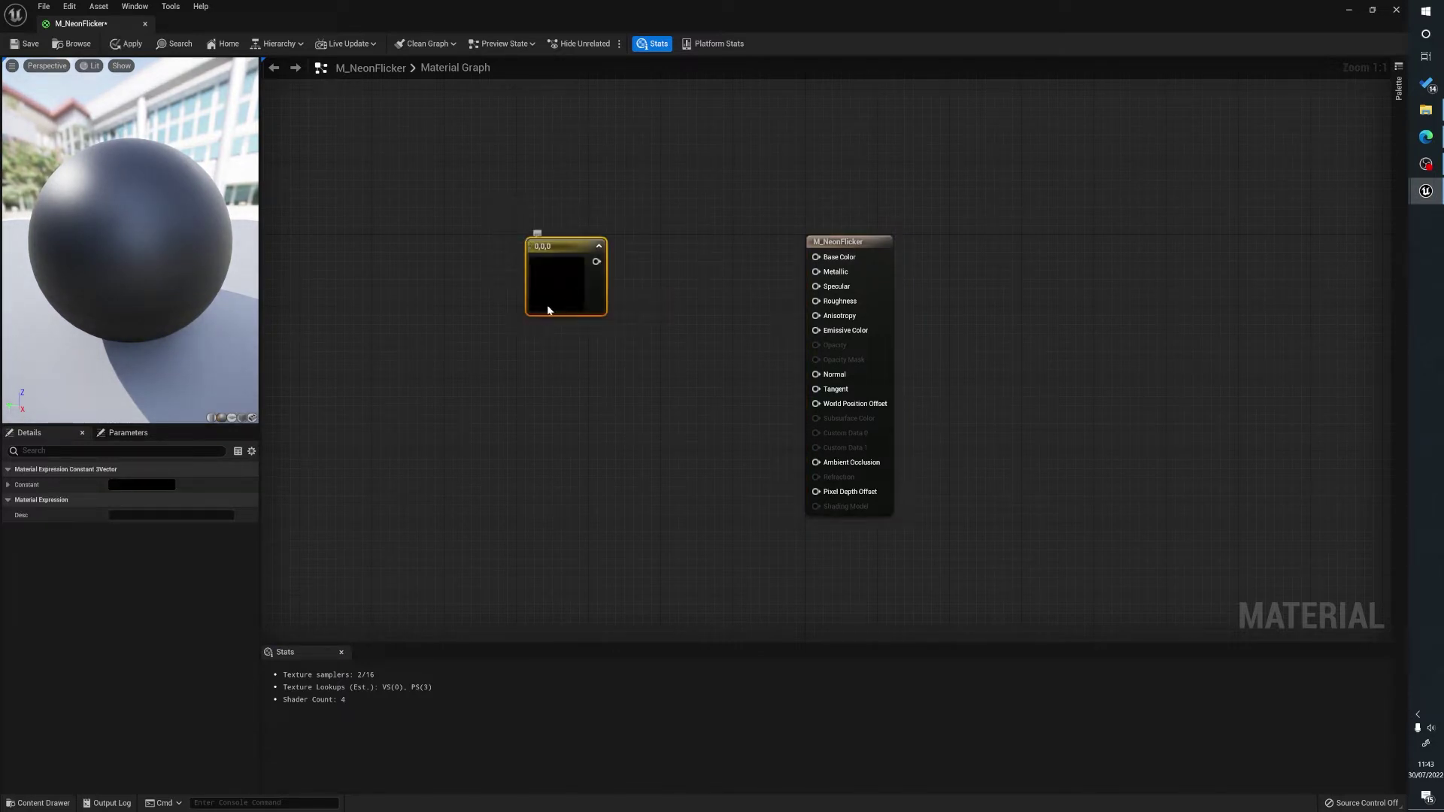
pyautogui.moveTo(603, 263); pyautogui.dragTo(816, 257)
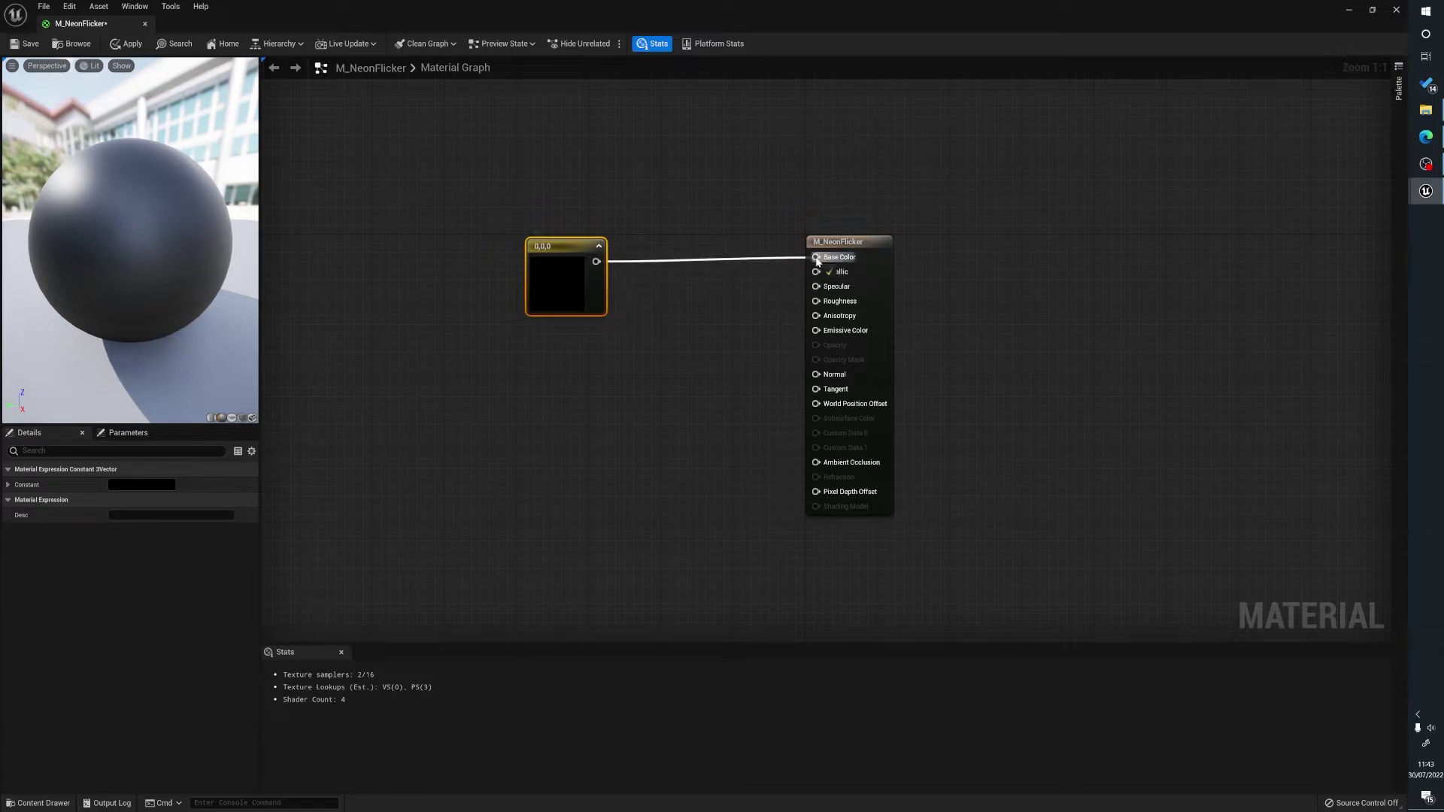
# Step: Set the colour constant to pinkish red with R 1.0, G 0.0 and B about 0.048
pyautogui.doubleClick(559, 286)
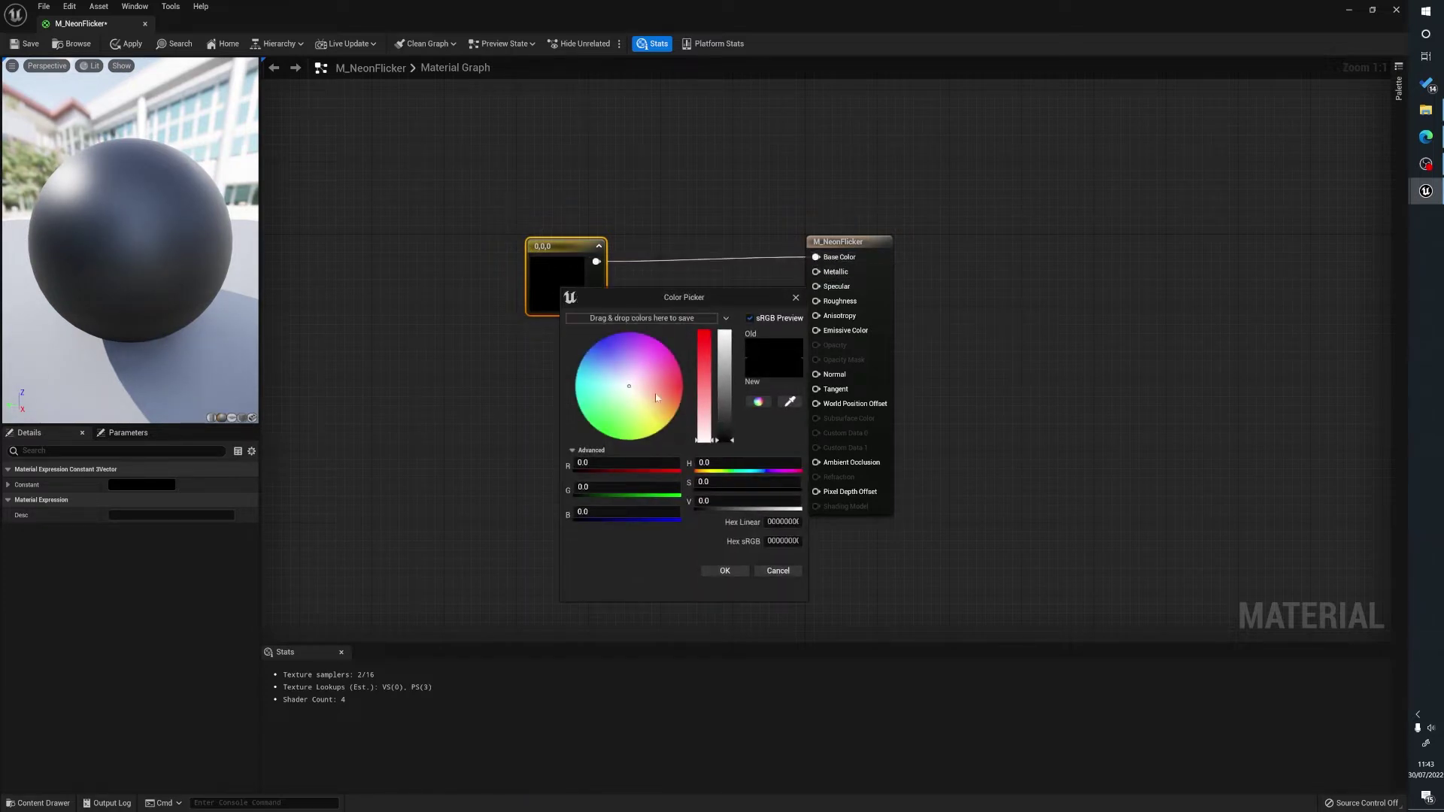
pyautogui.click(683, 383)
pyautogui.moveTo(724, 371); pyautogui.dragTo(733, 328)
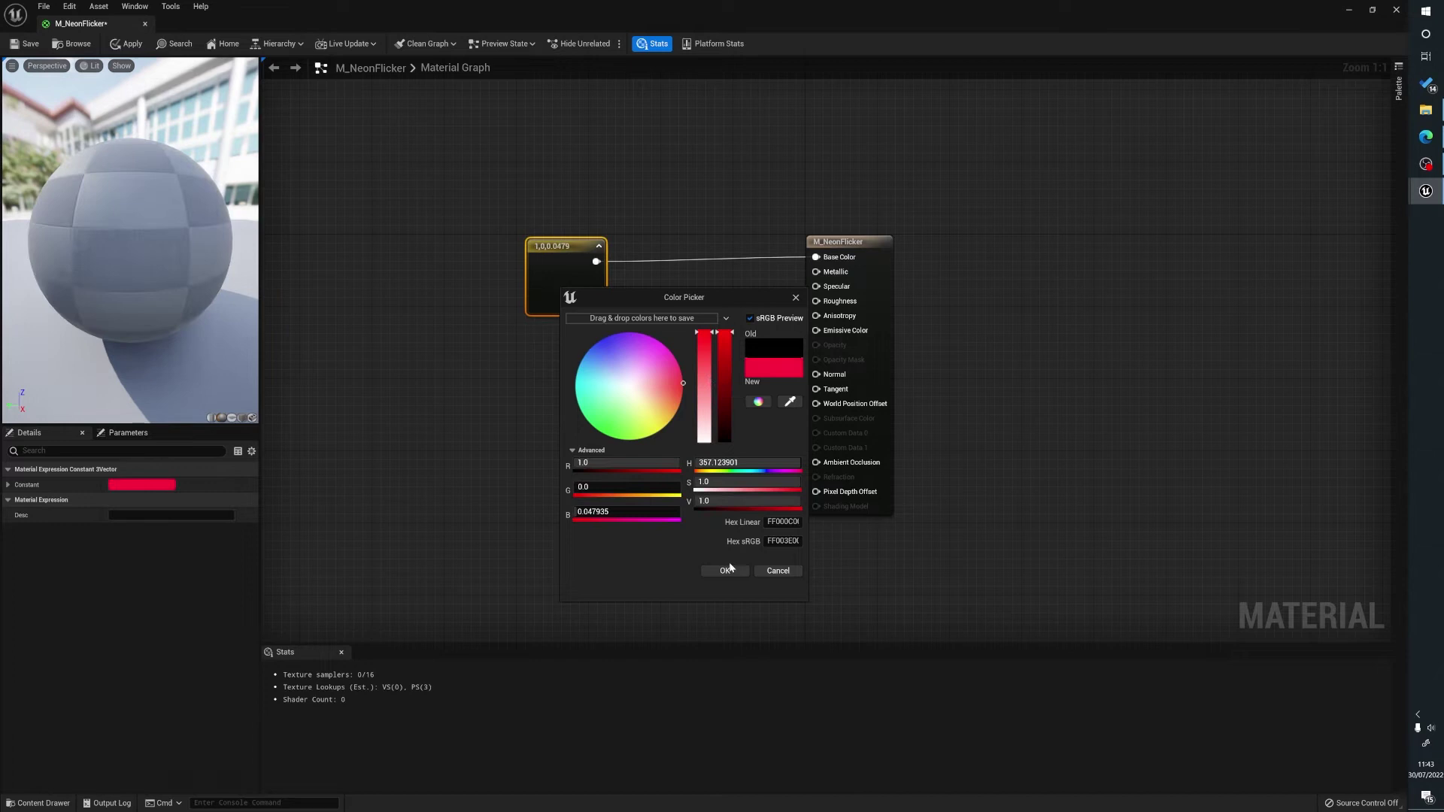
pyautogui.click(727, 569)
pyautogui.moveTo(563, 277); pyautogui.dragTo(553, 264)
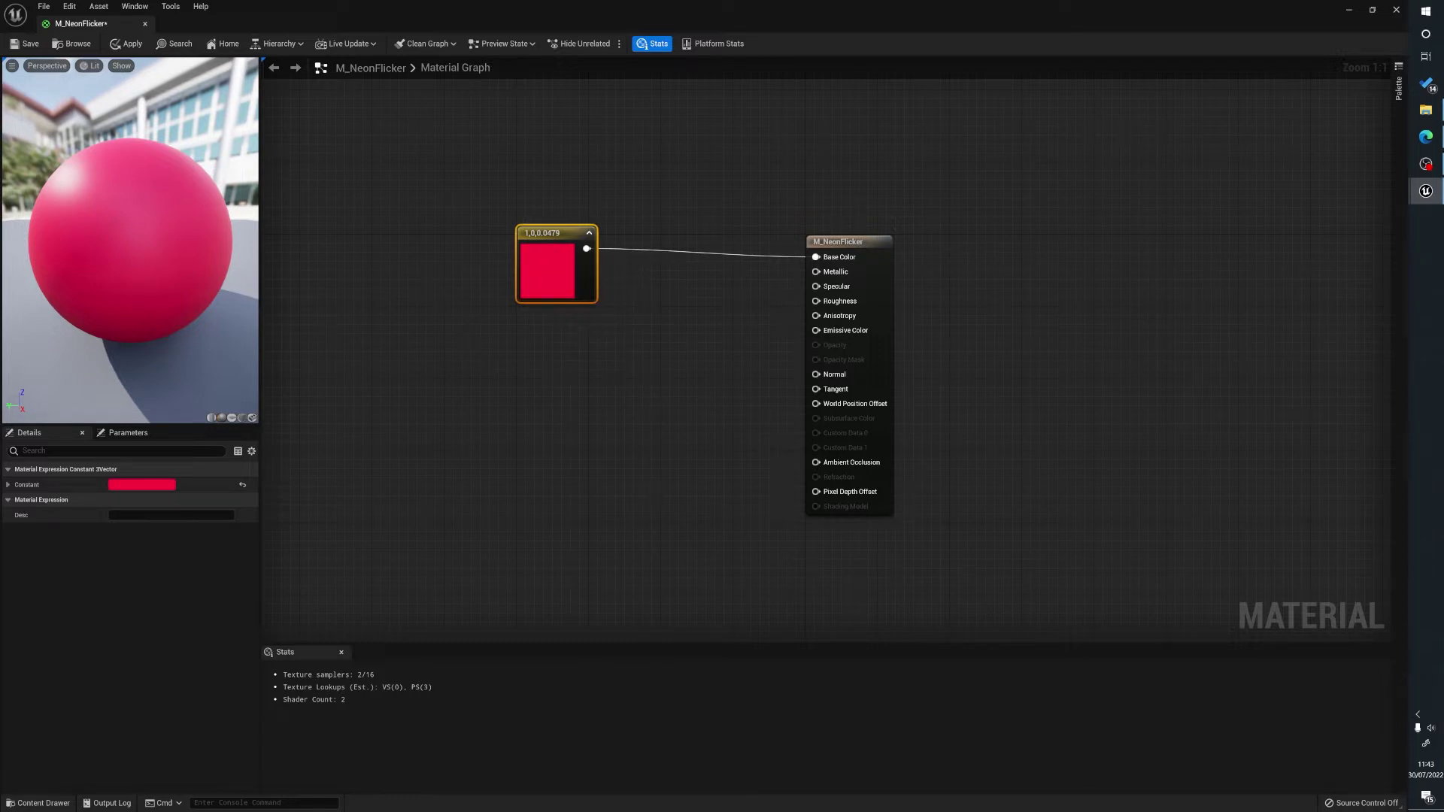
# Step: Add a Multiply node with the colour constant wired to A and a new scalar constant of 50 wired to B
pyautogui.hotkey('alt', 'Tab')
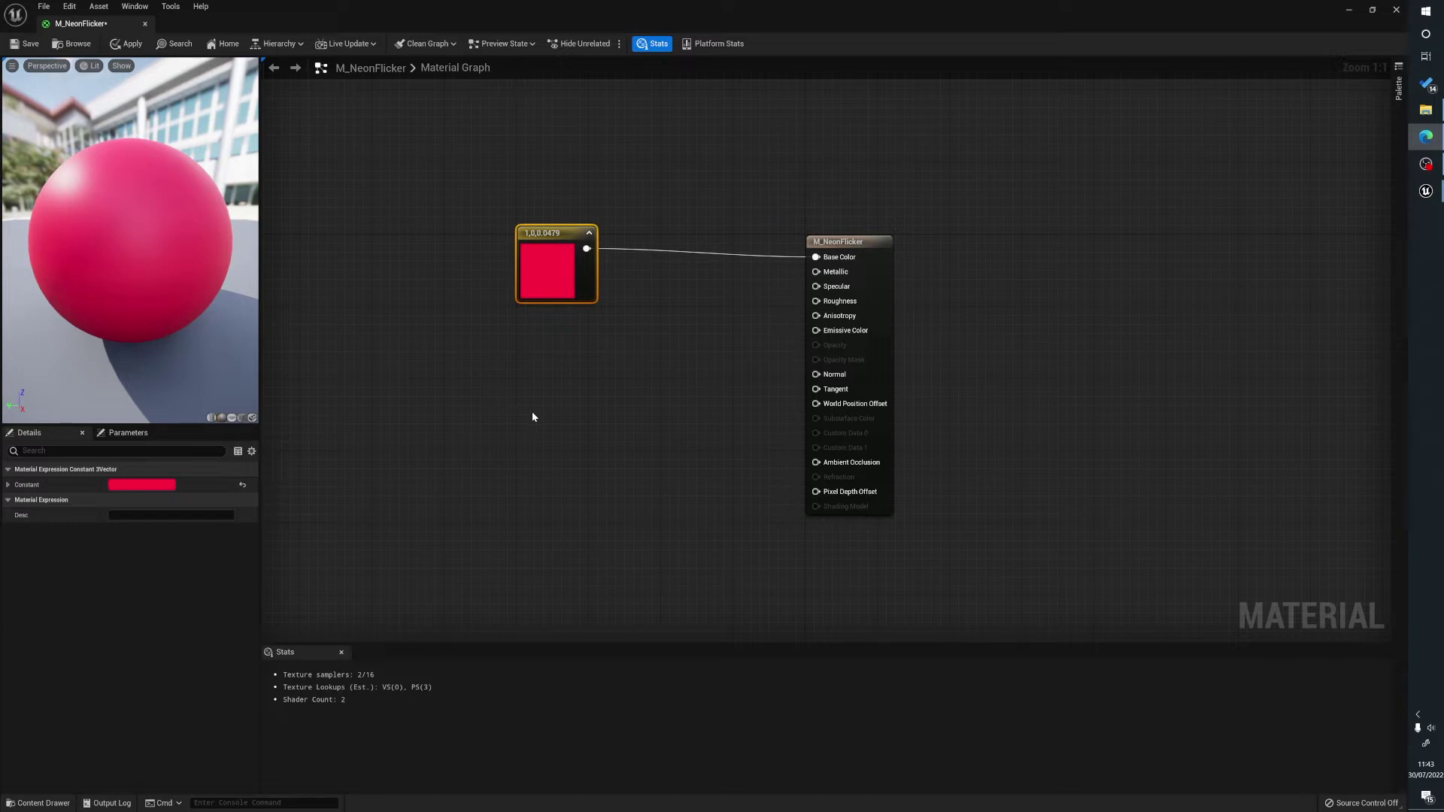
pyautogui.click(639, 317)
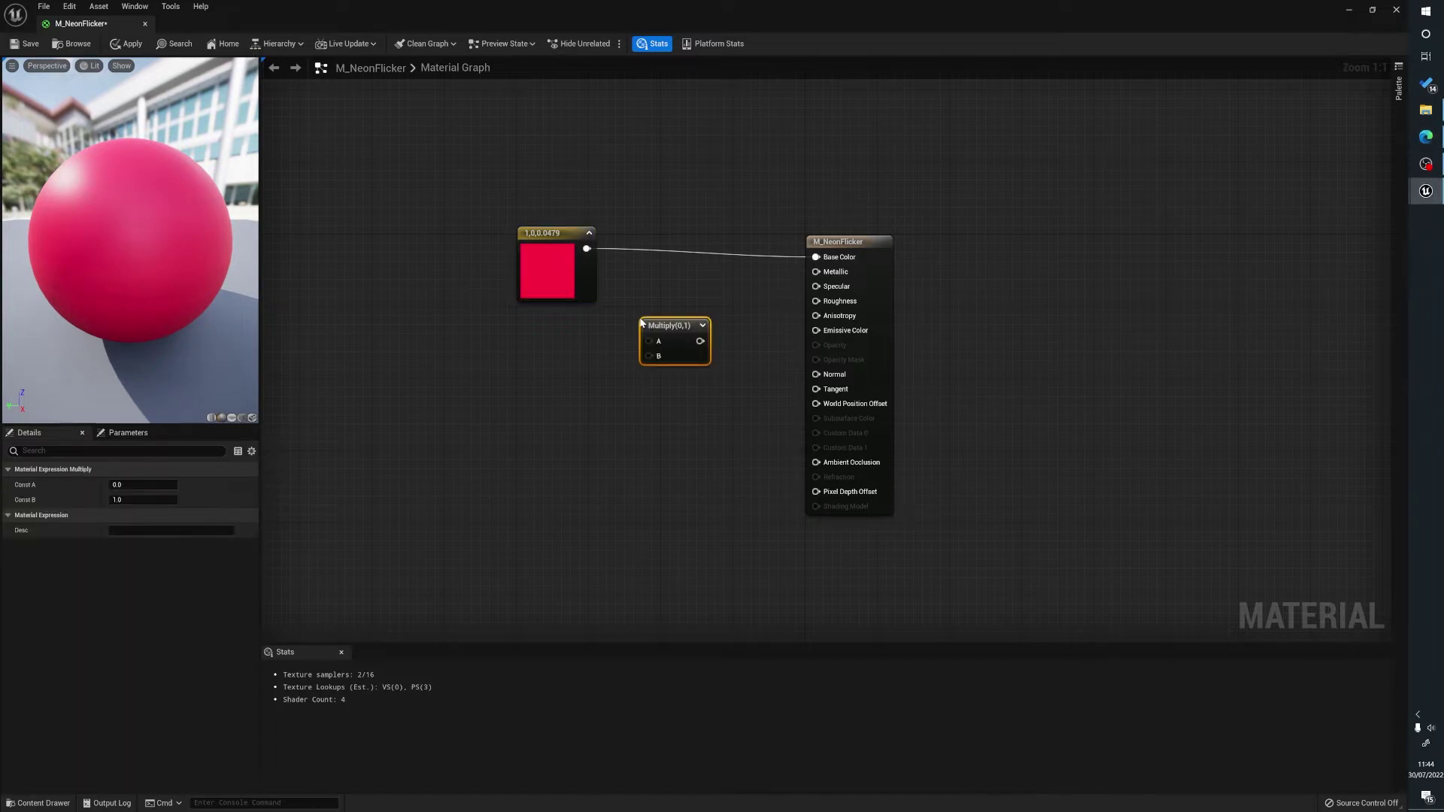
pyautogui.moveTo(587, 248); pyautogui.dragTo(648, 340)
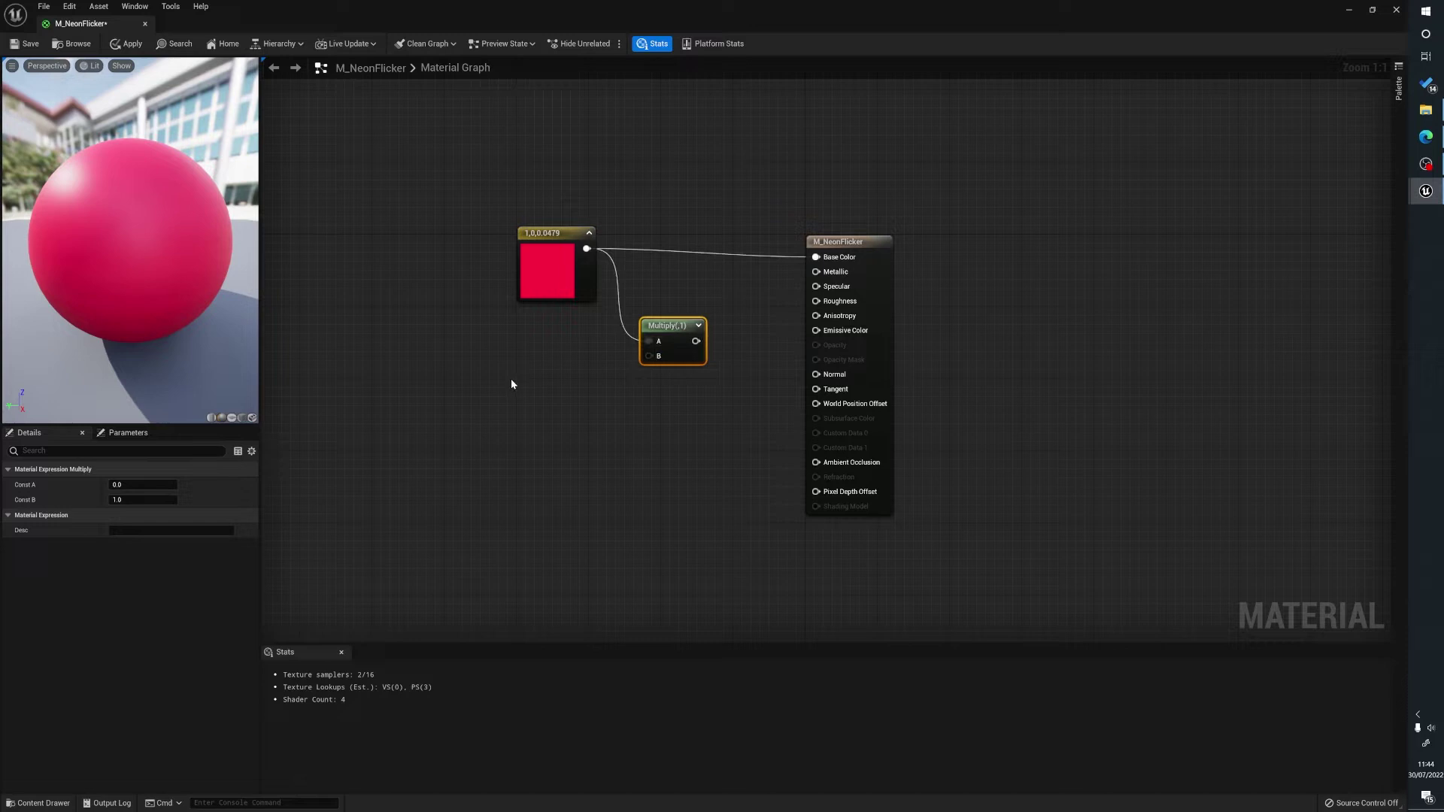
pyautogui.click(547, 348)
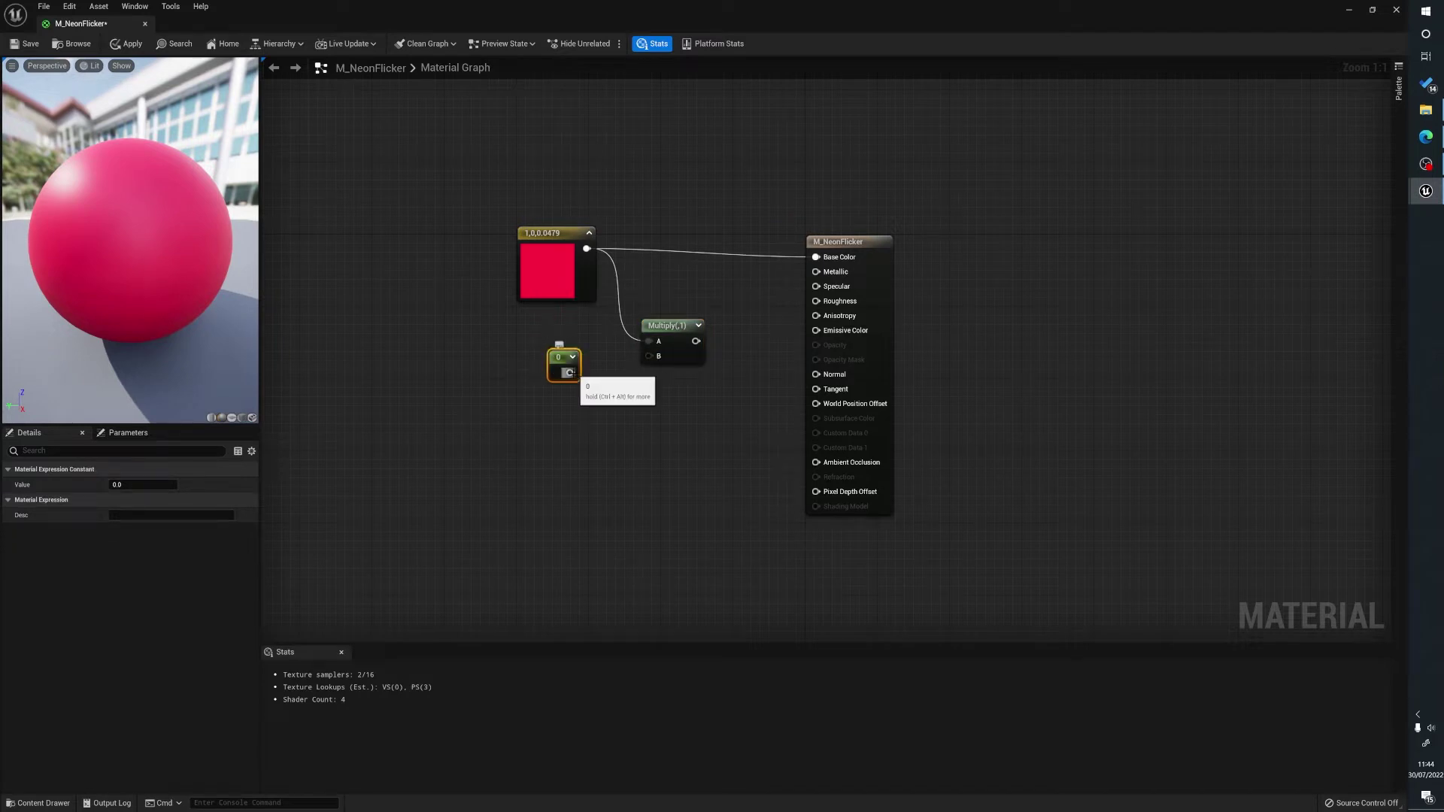
pyautogui.moveTo(571, 375); pyautogui.dragTo(649, 356)
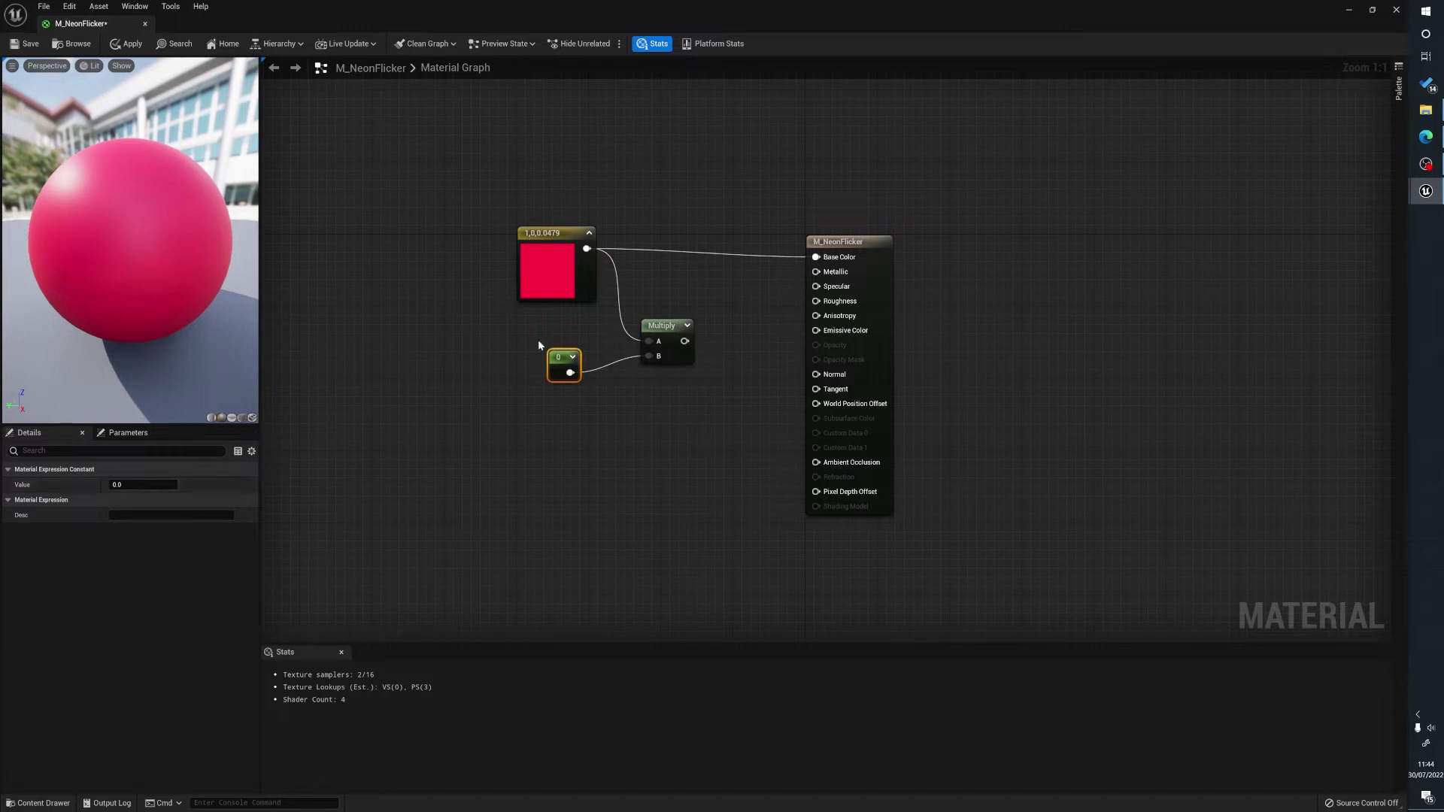
pyautogui.click(153, 482)
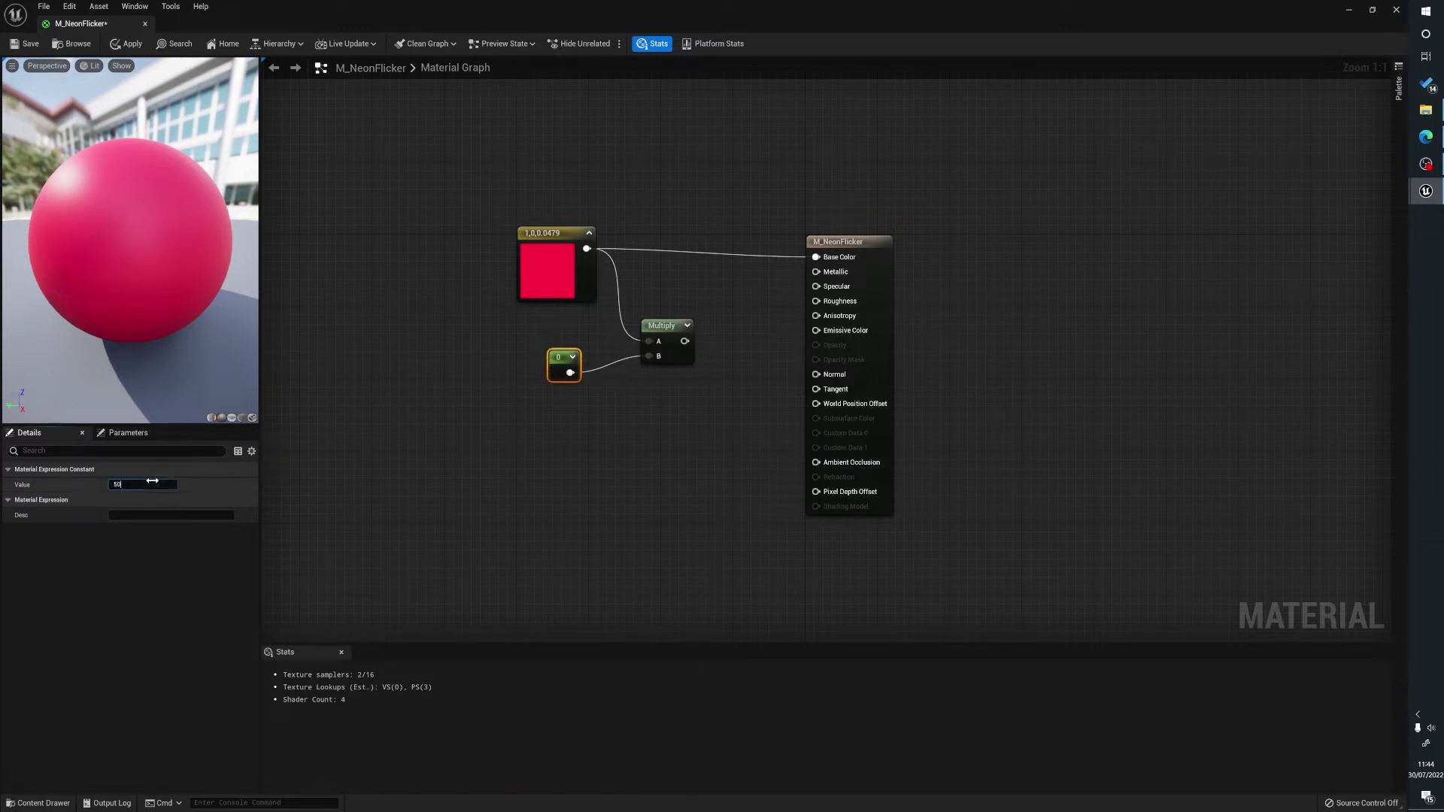
pyautogui.press('Return')
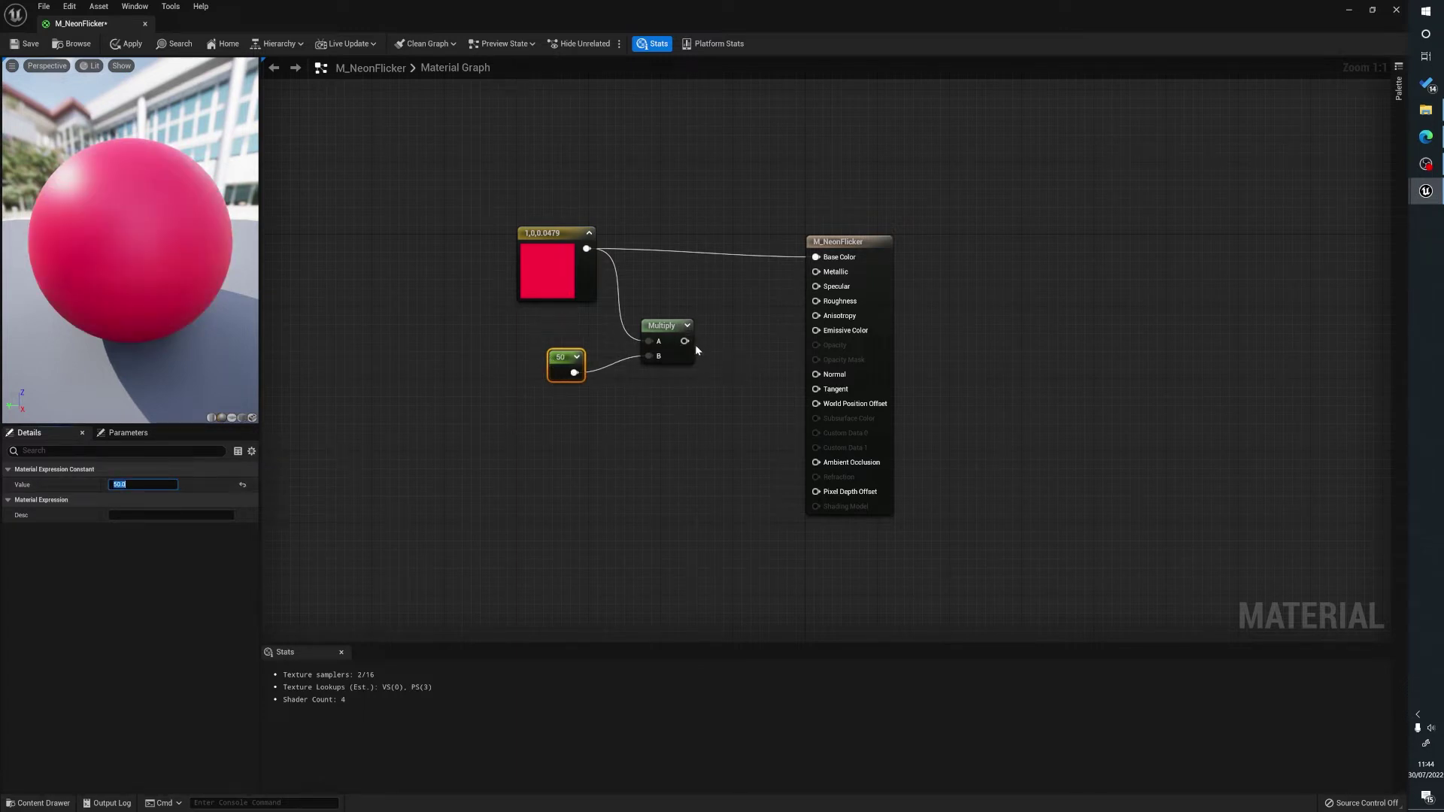
# Step: Add a second Multiply node, feeding the first Multiply into its A input and its output into Emissive Color
pyautogui.click(716, 395)
pyautogui.moveTo(684, 341); pyautogui.dragTo(815, 331)
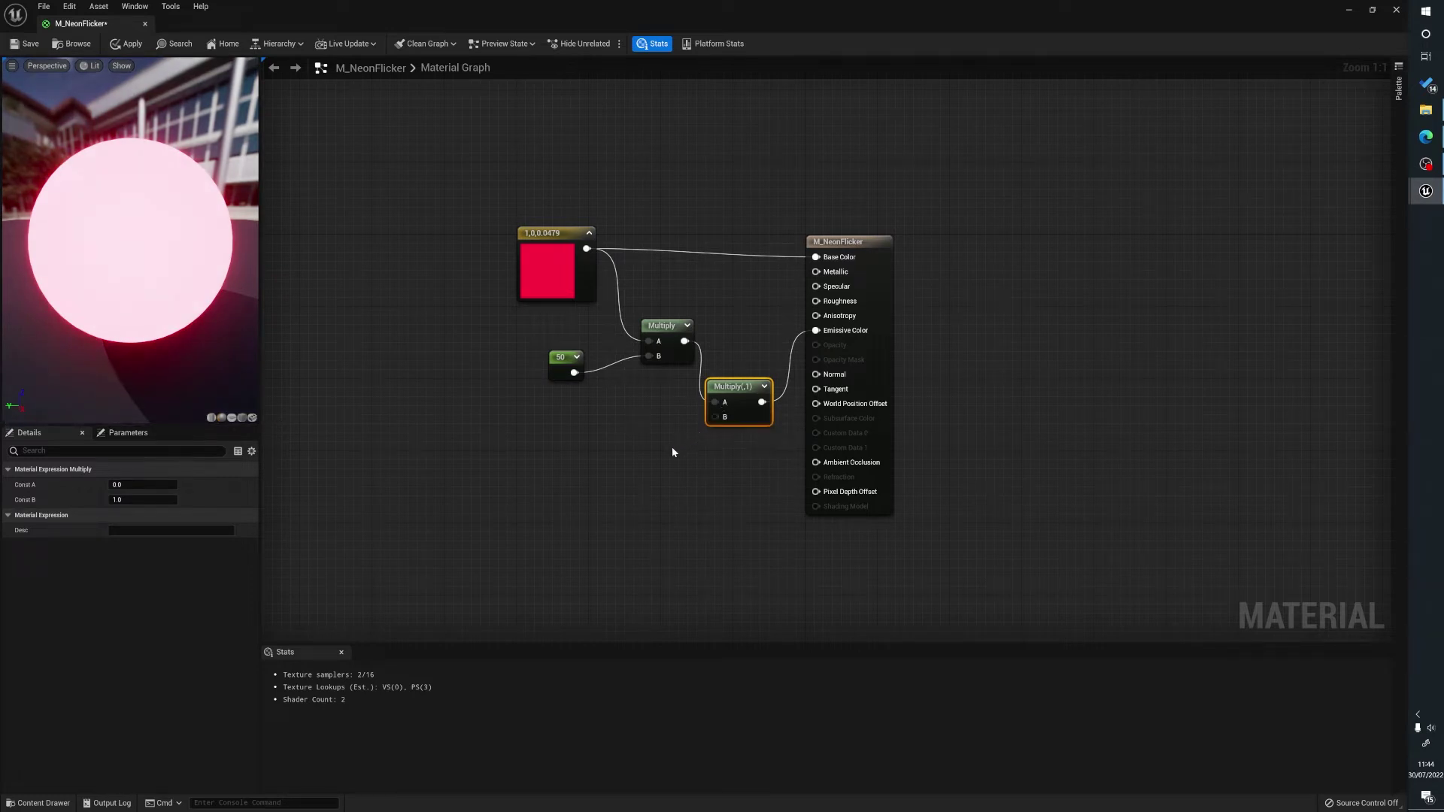
# Step: Add a Time node in the empty graph area before the constant of 50
pyautogui.moveTo(605, 449); pyautogui.dragTo(756, 412, button='right')
pyautogui.moveTo(649, 436); pyautogui.dragTo(723, 451, button='right')
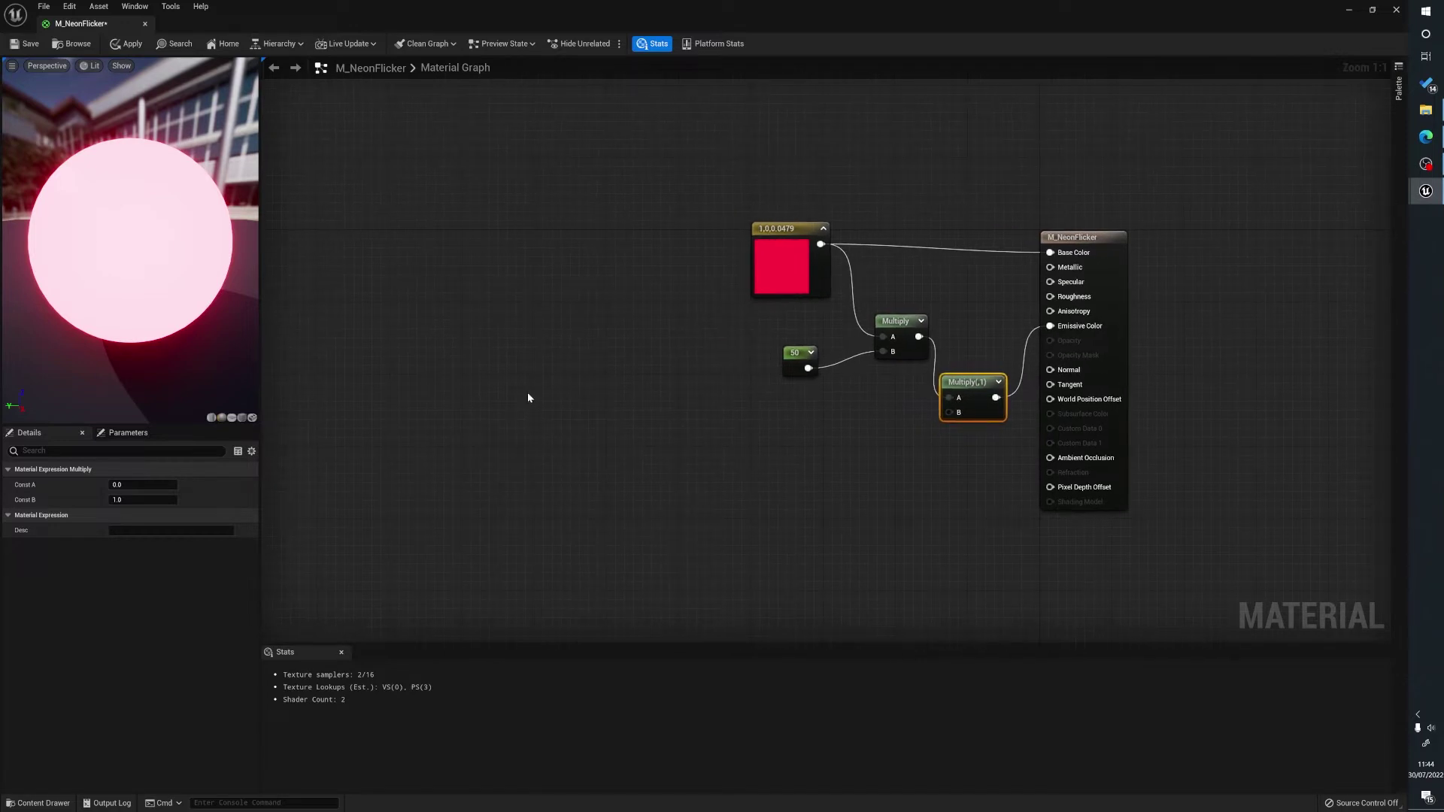
pyautogui.rightClick(543, 393)
pyautogui.write('time')
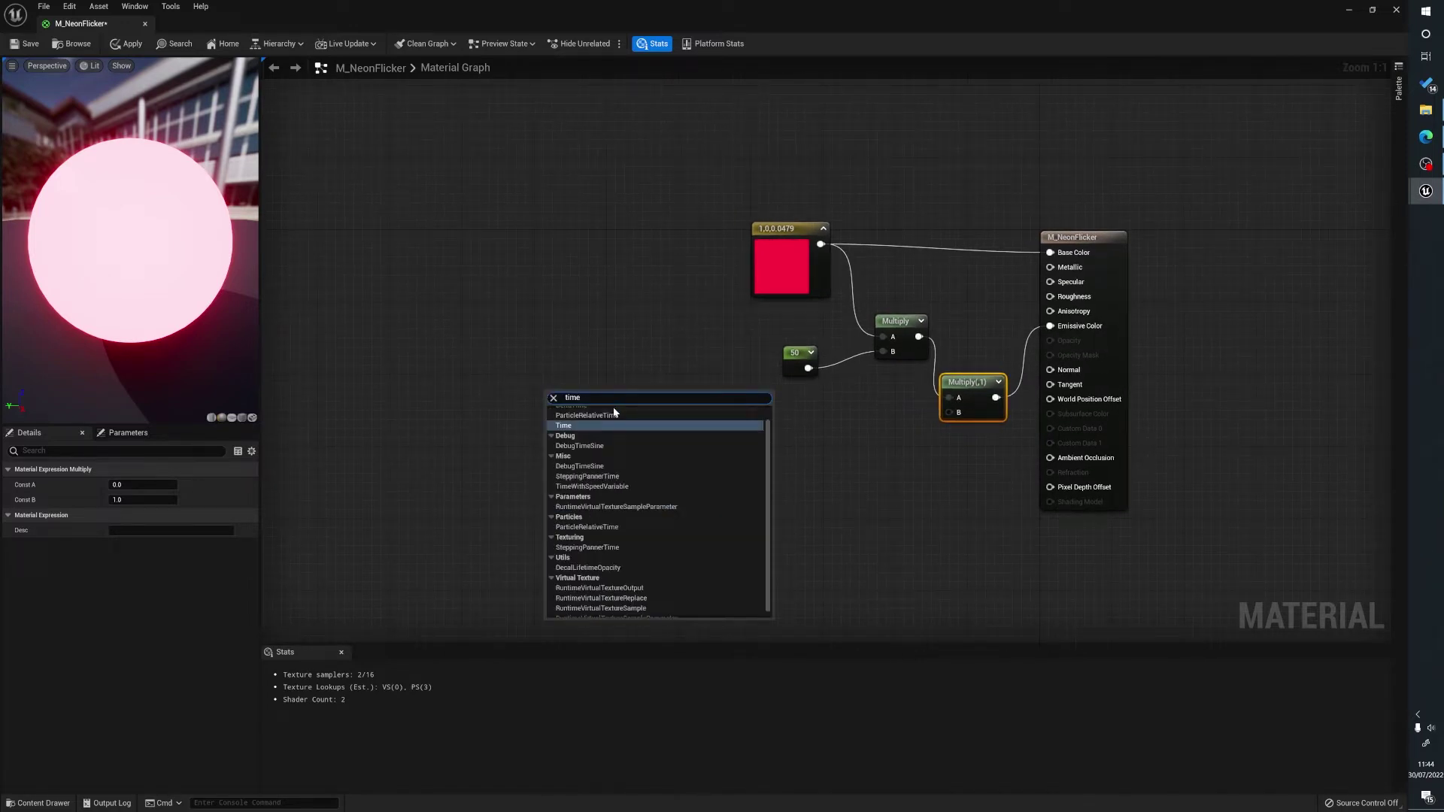
pyautogui.click(606, 424)
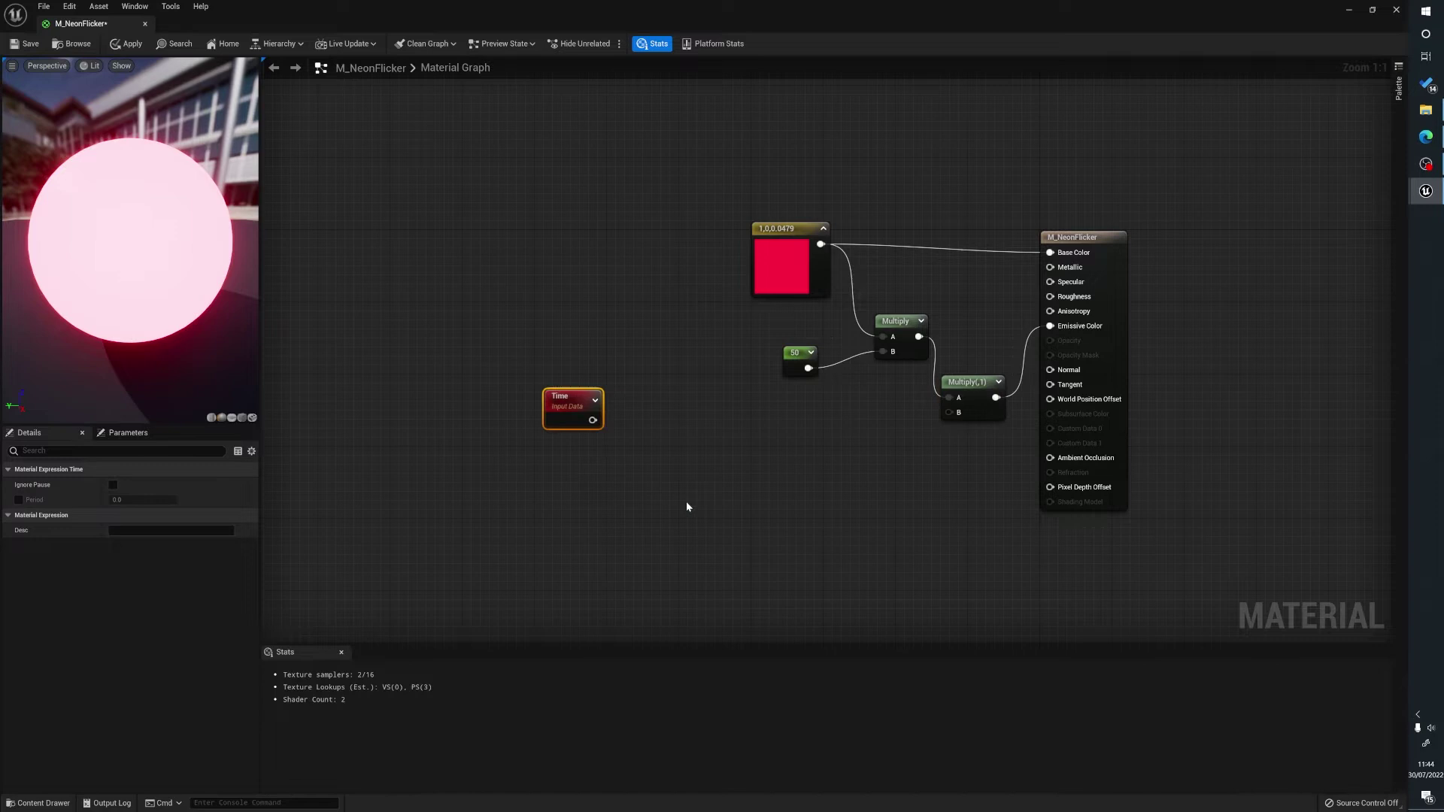
# Step: Add a Multiply node with Time wired to A and a new scalar constant of 1 wired to B
pyautogui.moveTo(593, 419); pyautogui.dragTo(656, 460)
pyautogui.write('multi')
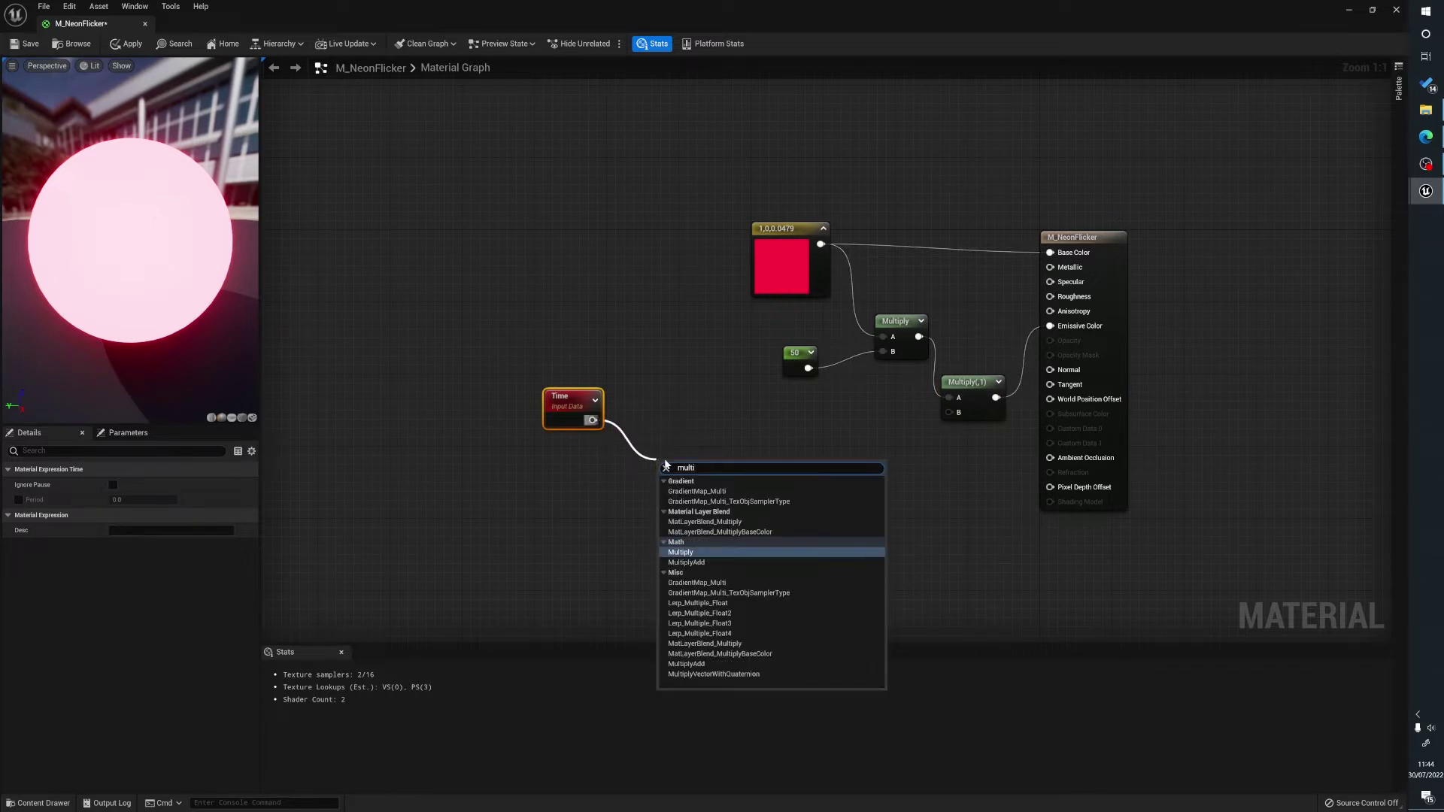
pyautogui.click(733, 551)
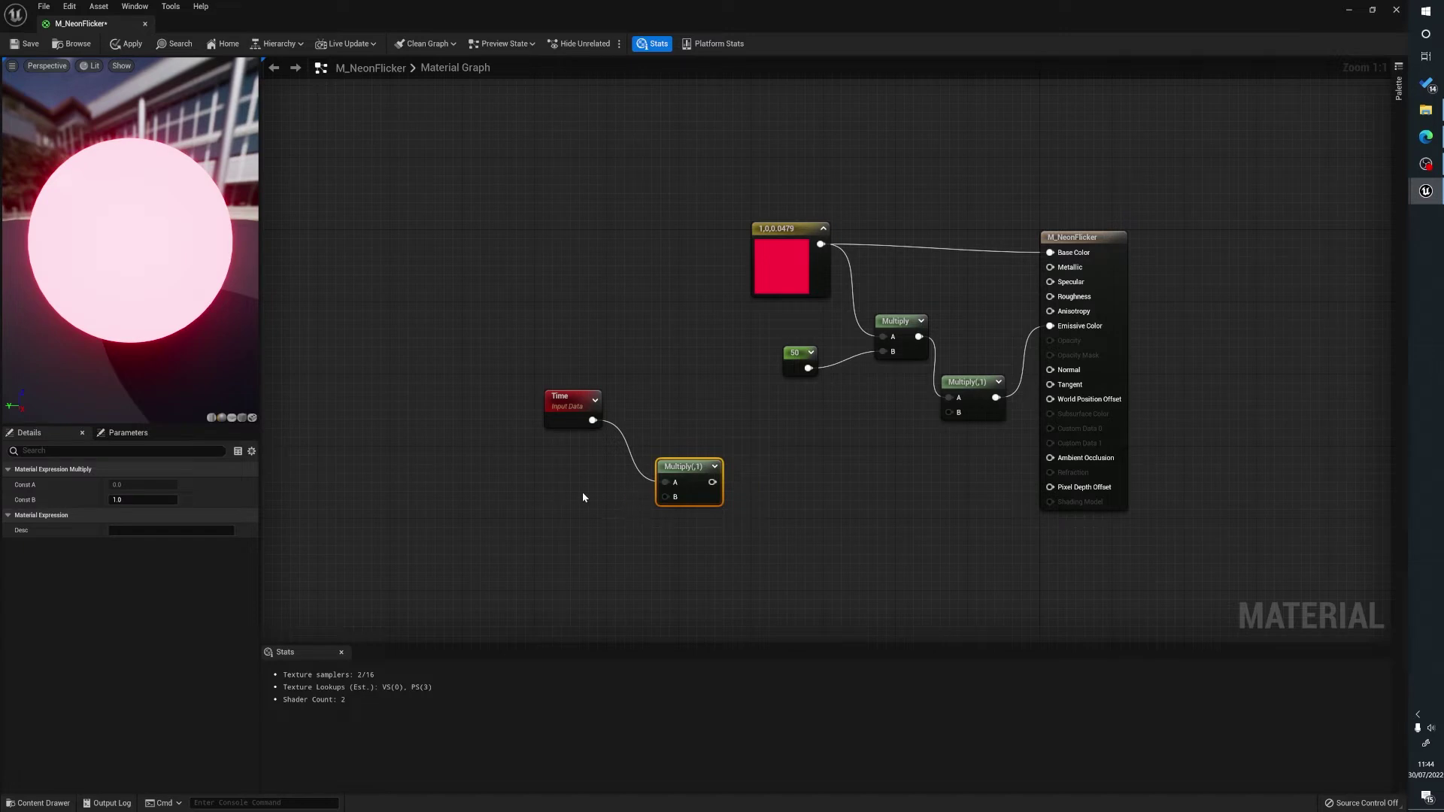
pyautogui.click(563, 501)
pyautogui.moveTo(583, 520); pyautogui.dragTo(665, 498)
pyautogui.click(136, 484)
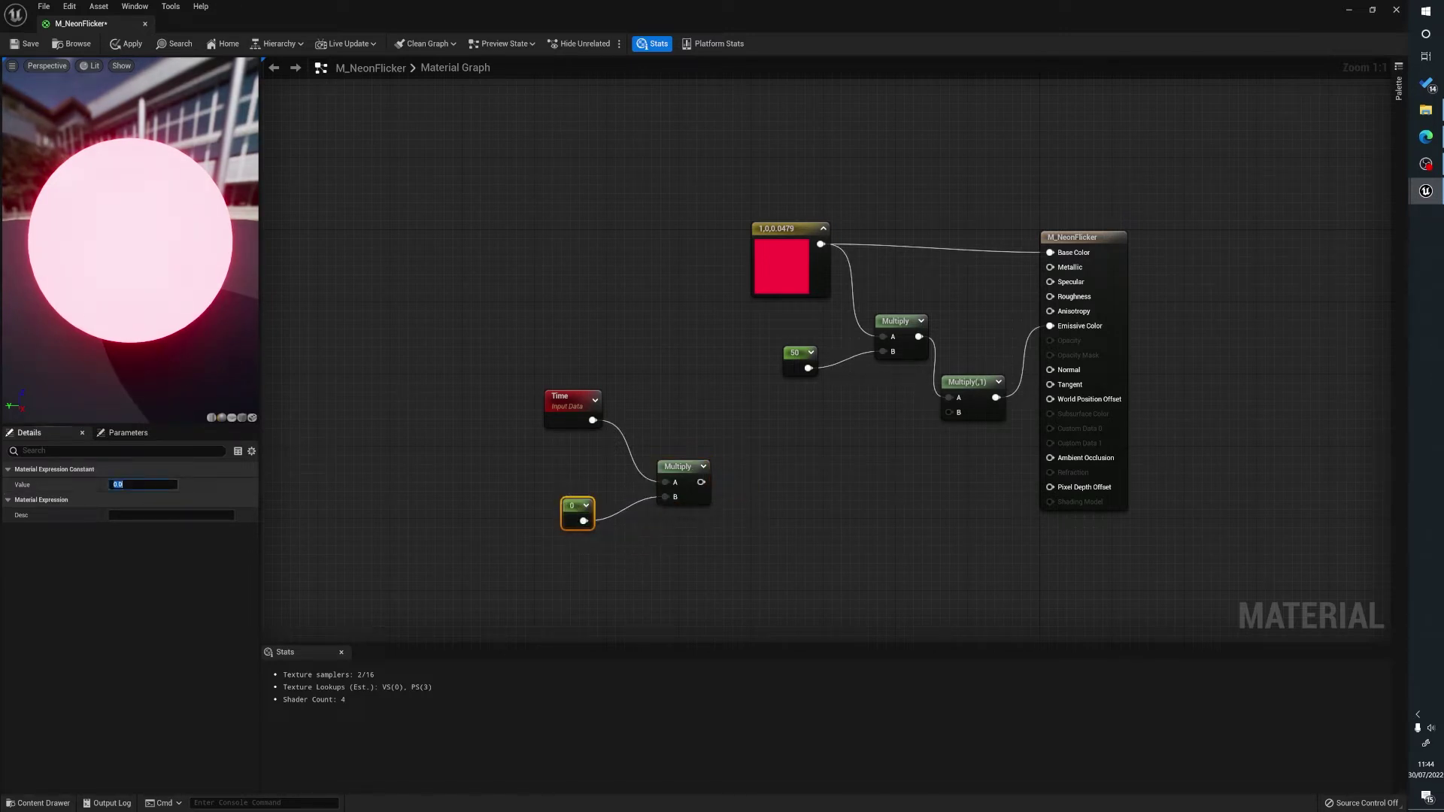
pyautogui.write('1')
pyautogui.press('Return')
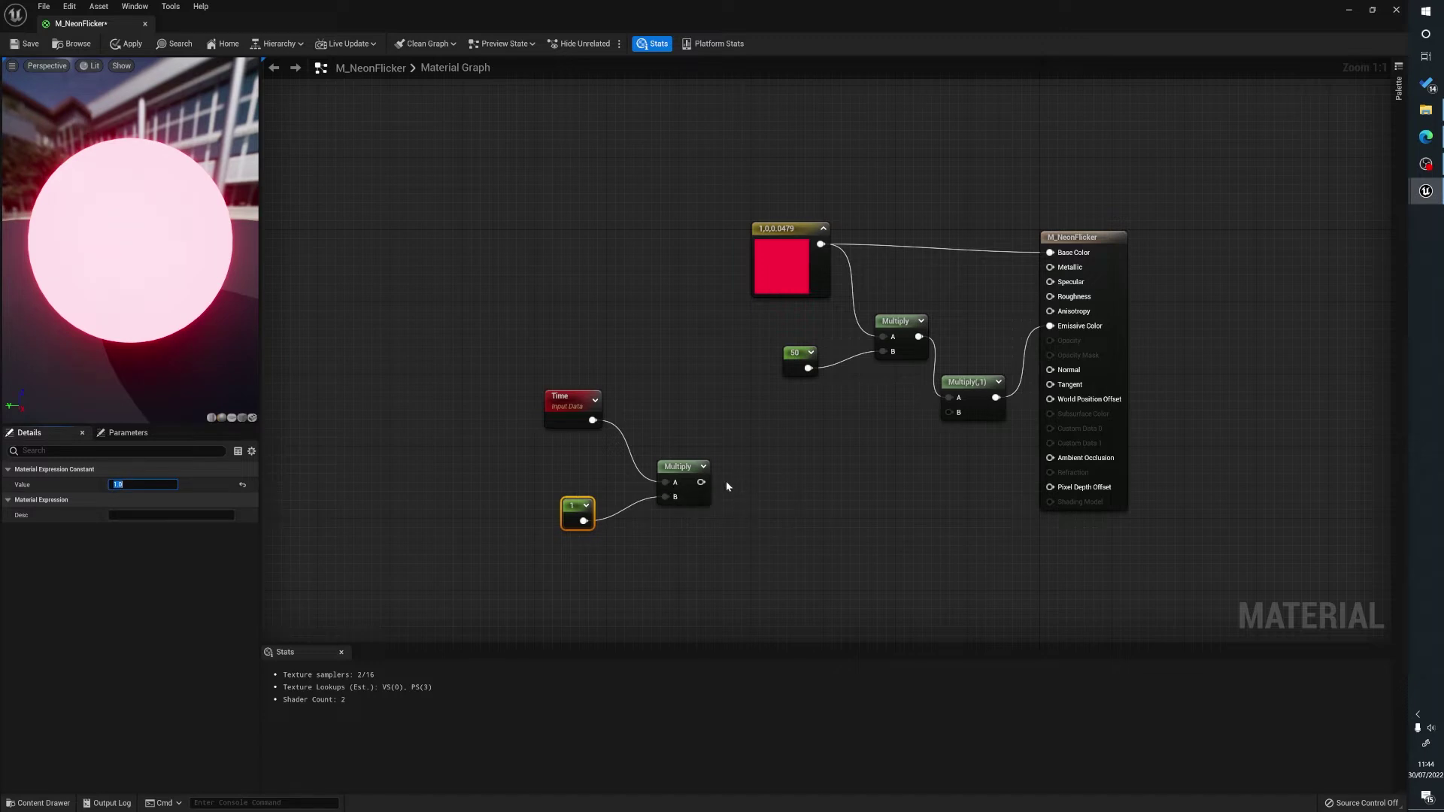
# Step: Add a Sine node fed by the output of the Time Multiply node
pyautogui.moveTo(700, 482); pyautogui.dragTo(747, 485)
pyautogui.write('s')
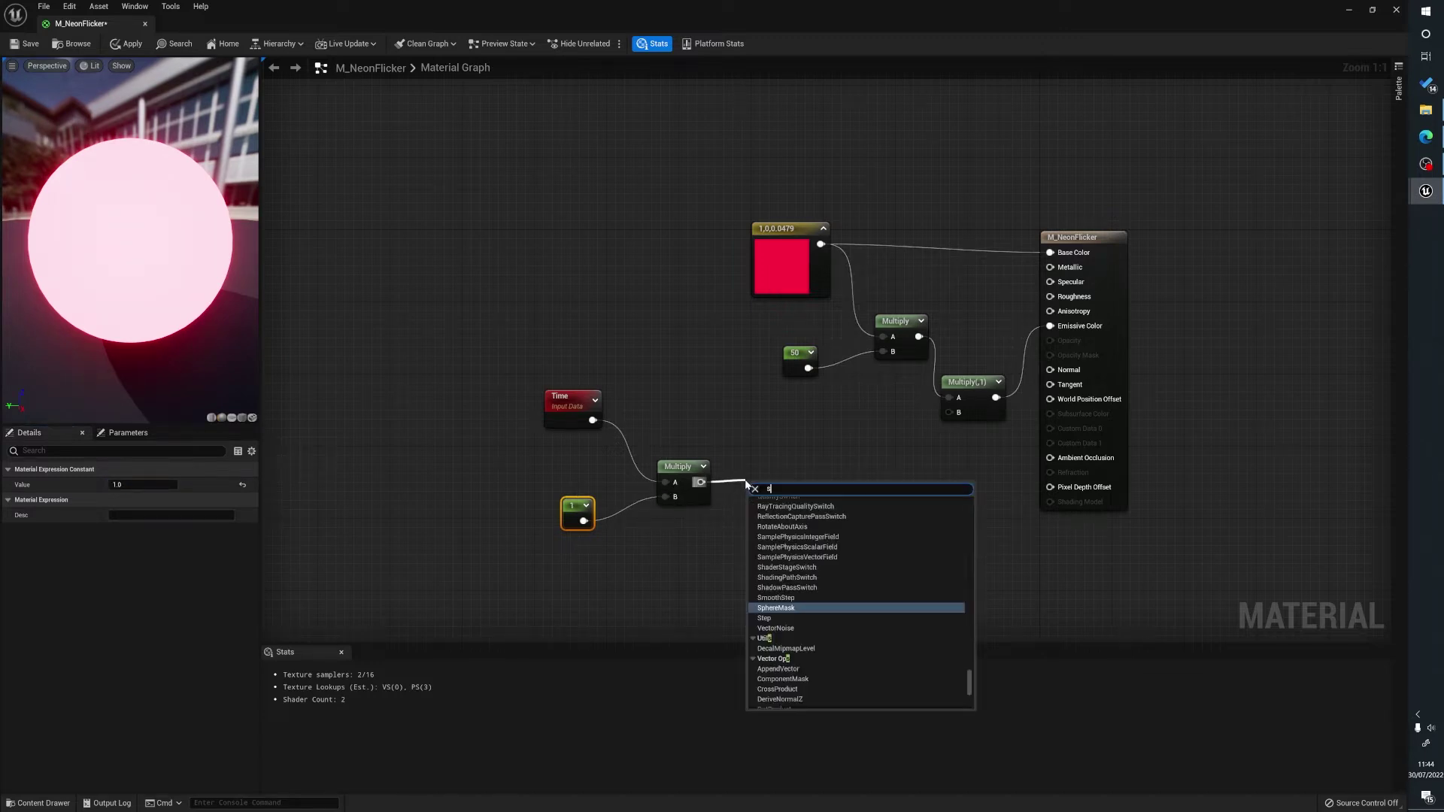
pyautogui.write('ine')
pyautogui.click(844, 592)
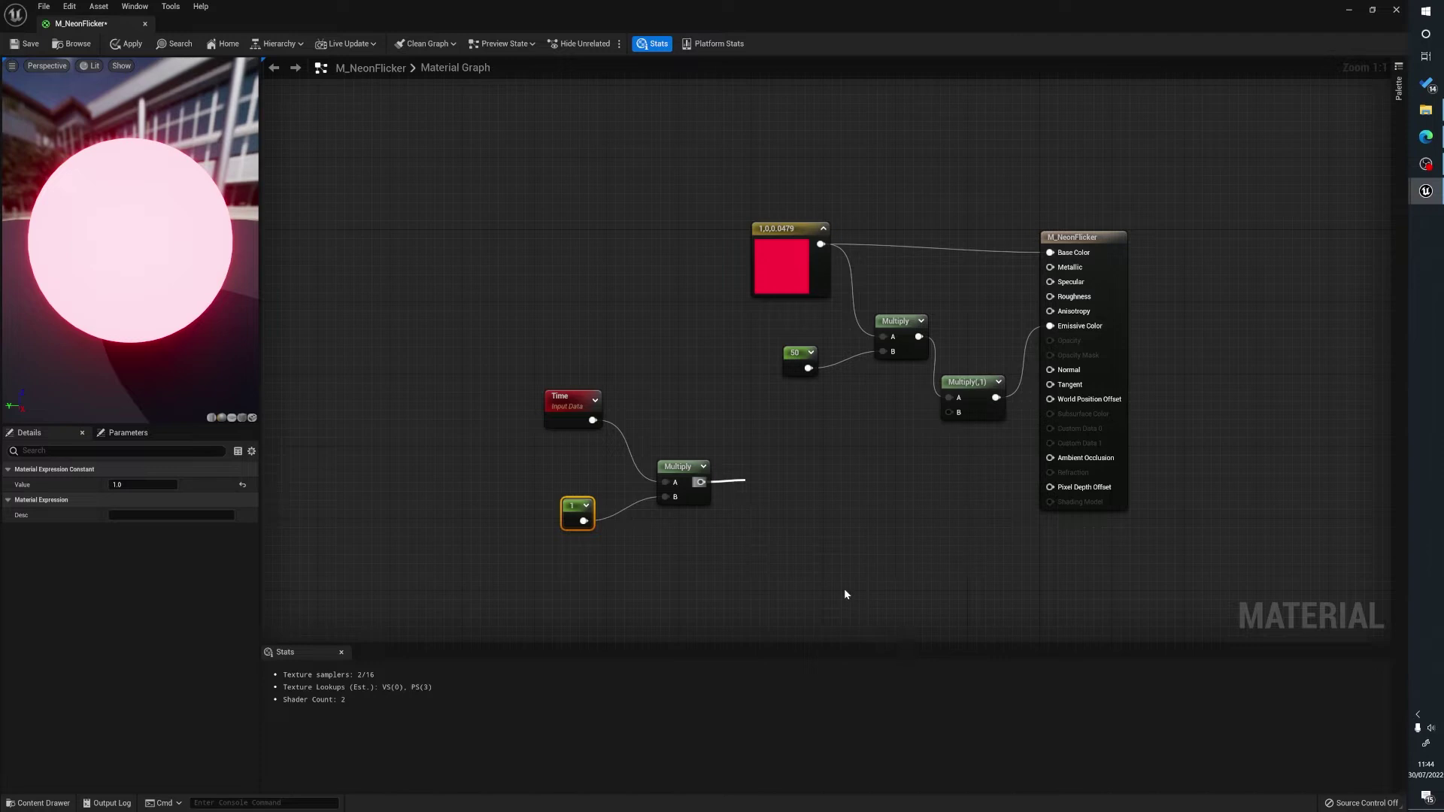
# Step: Add a Frac node after Sine and wire its output to B of the Multiply feeding Emissive Color
pyautogui.moveTo(777, 503); pyautogui.dragTo(840, 494)
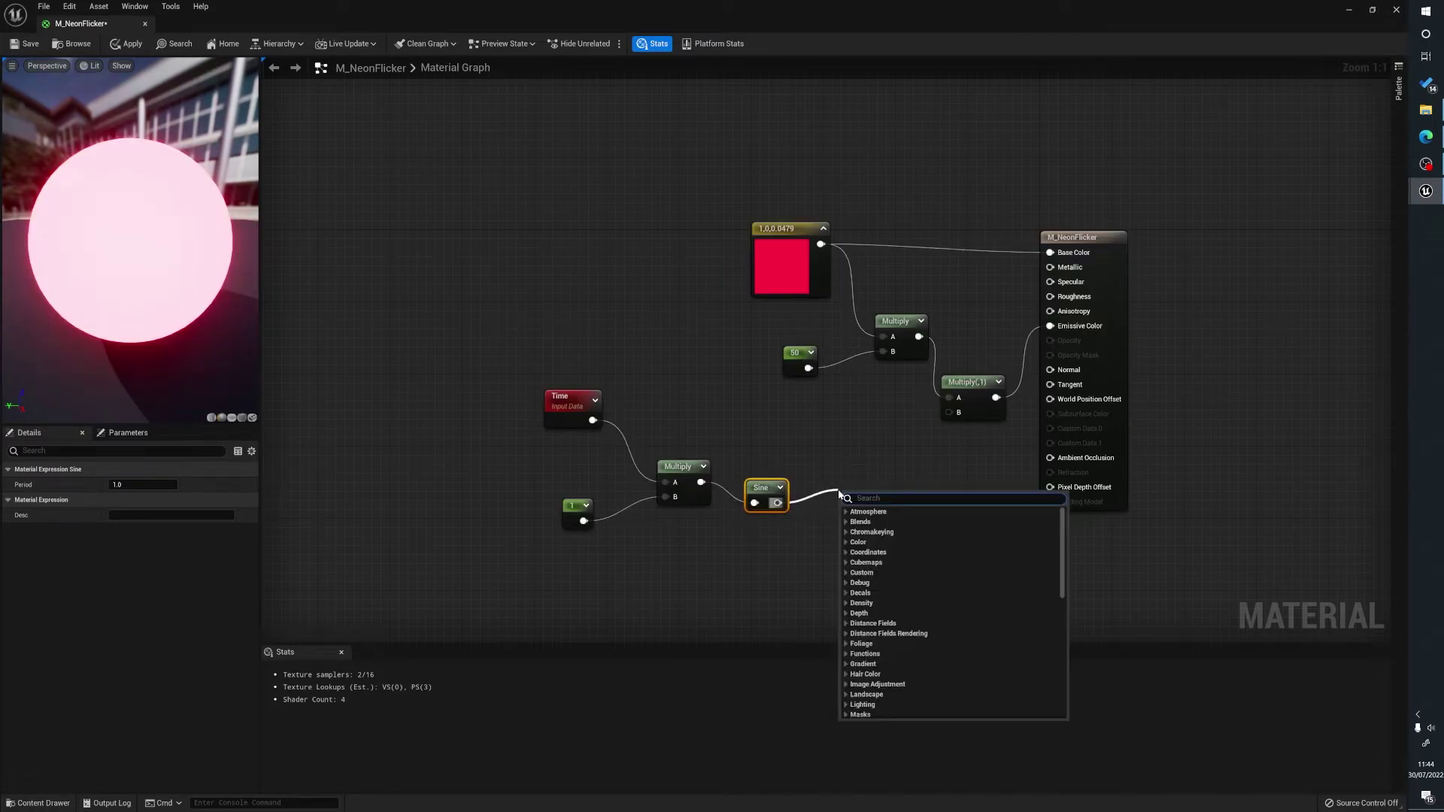
pyautogui.write('frac')
pyautogui.click(868, 519)
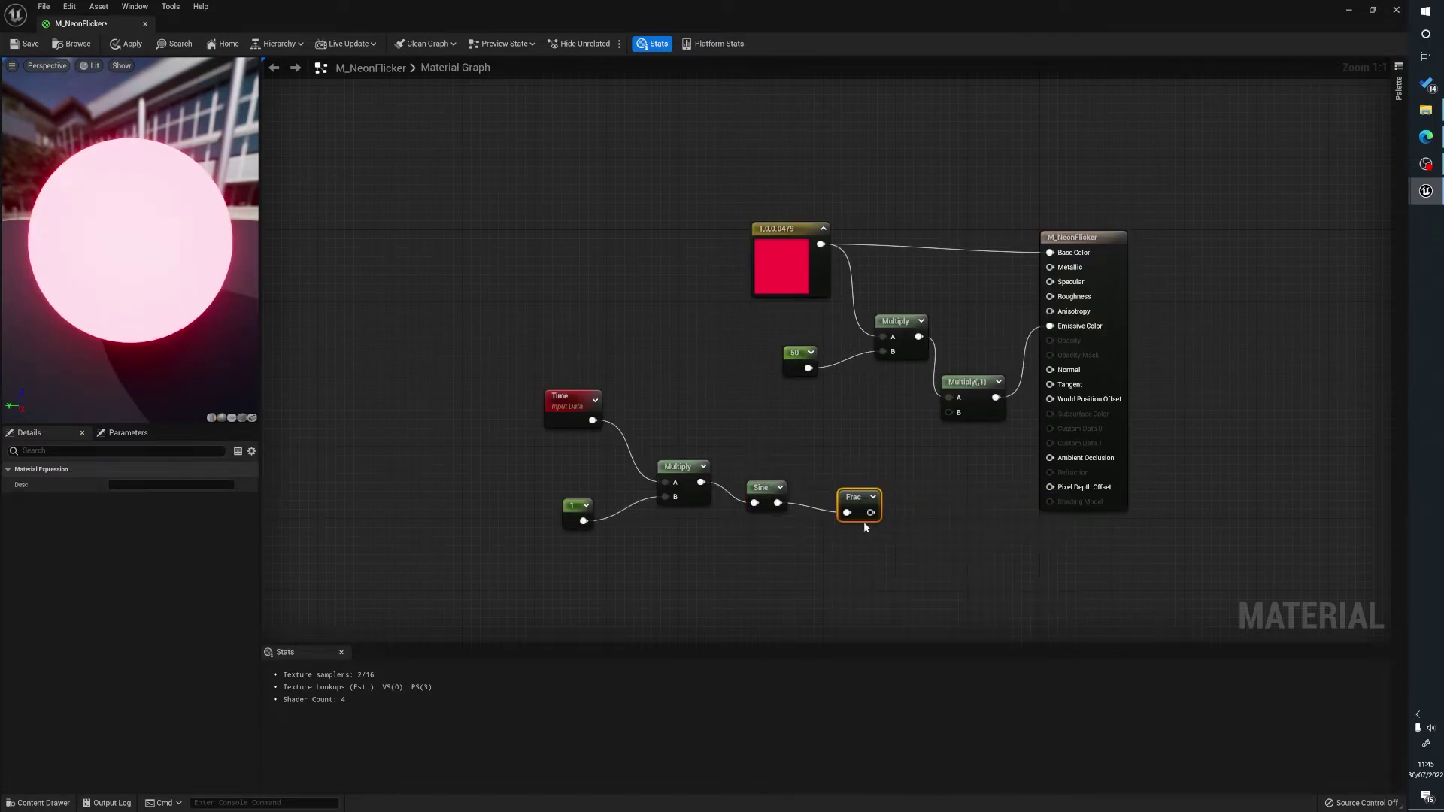
pyautogui.moveTo(869, 512); pyautogui.dragTo(949, 412)
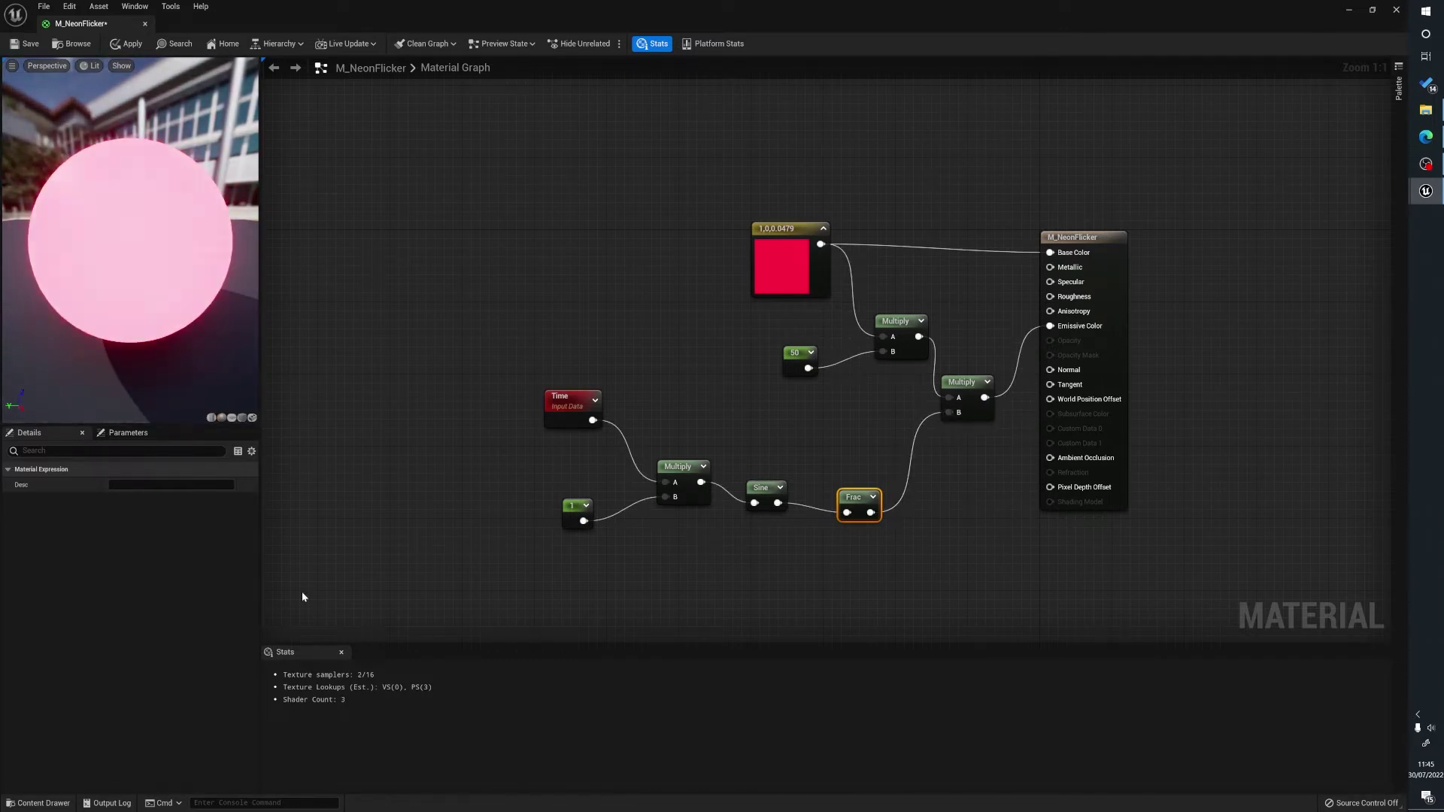
# Step: Try values of 0.1 and 10 for the scalar constant multiplied with Time
pyautogui.click(569, 519)
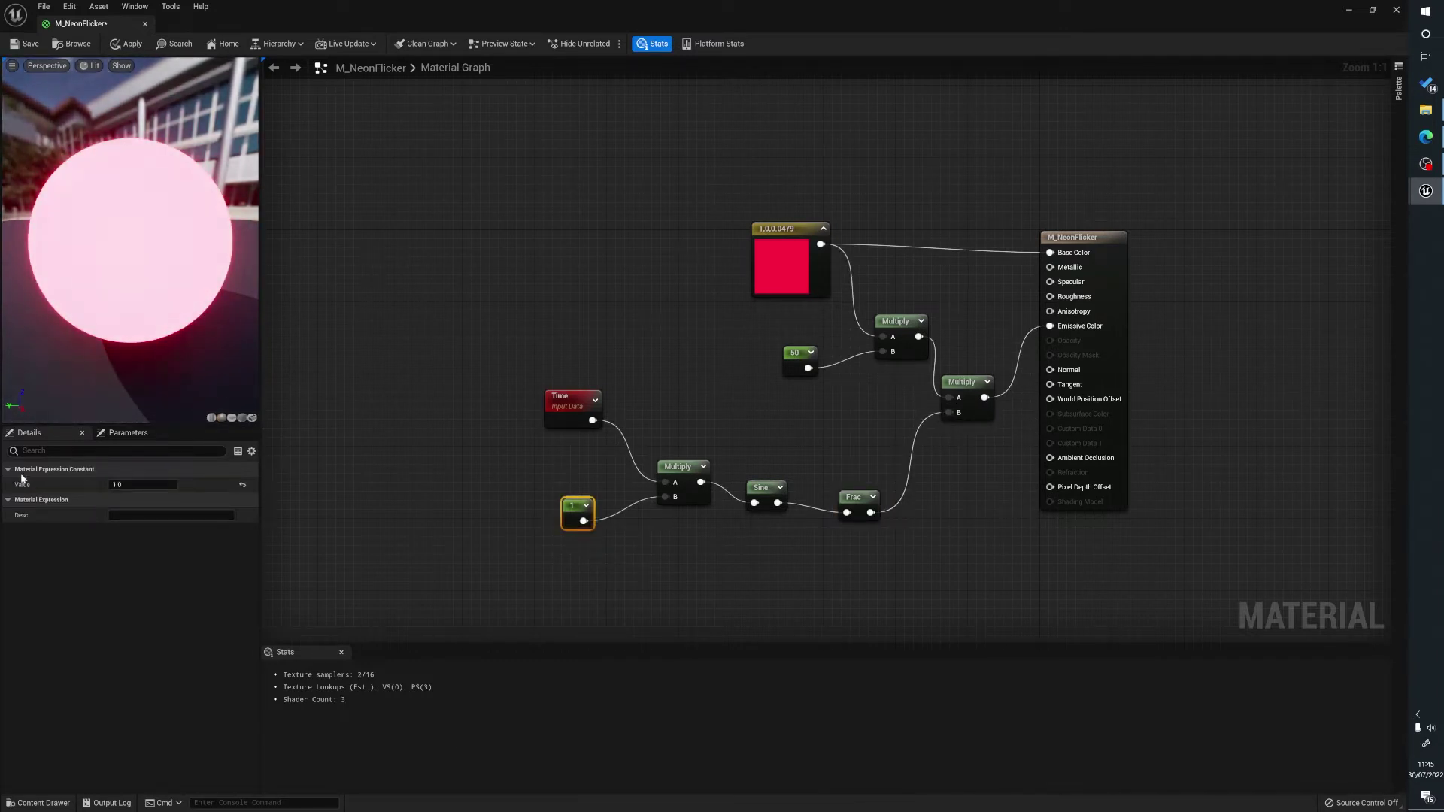
pyautogui.click(121, 485)
pyautogui.write('0.1')
pyautogui.press('Return')
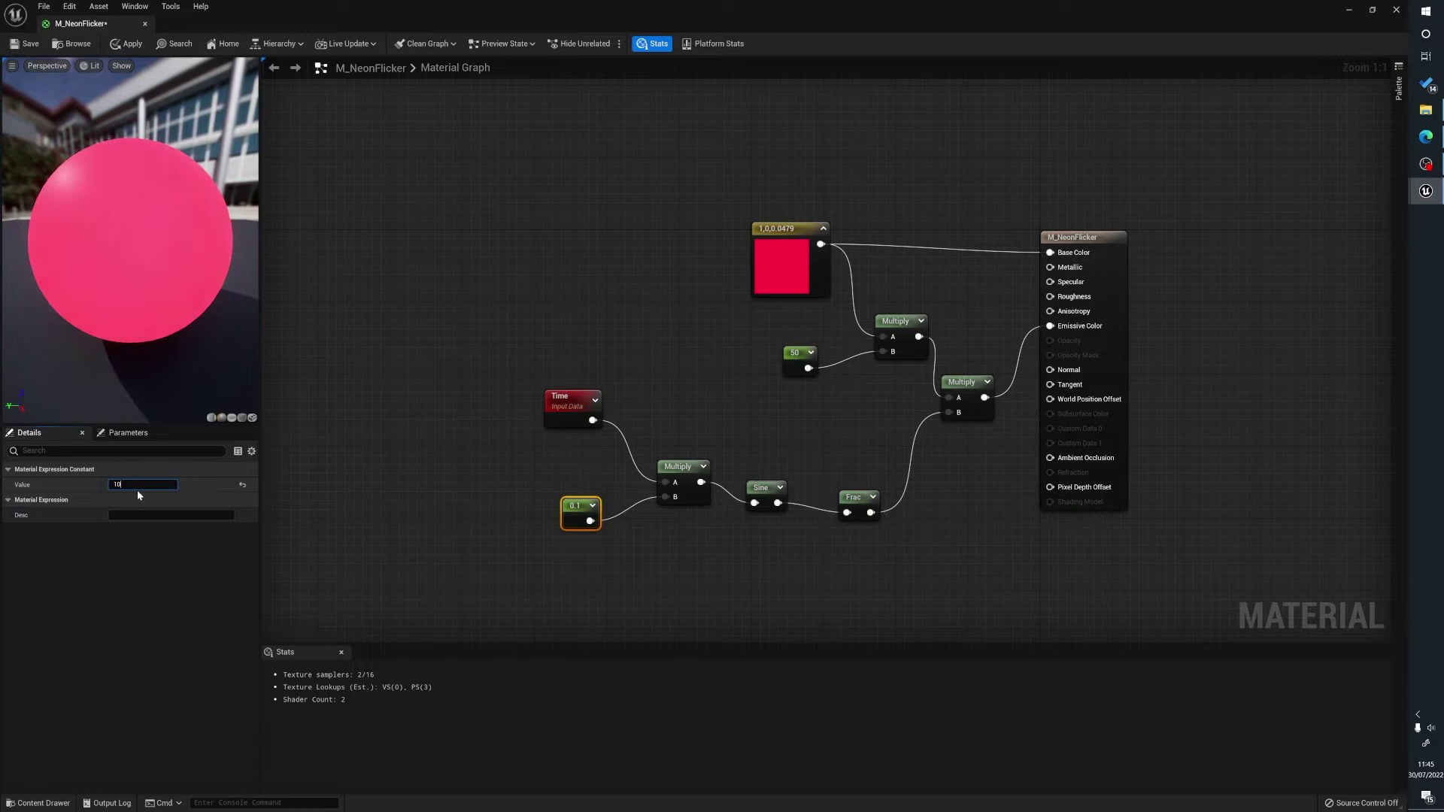
pyautogui.write('10')
pyautogui.press('Return')
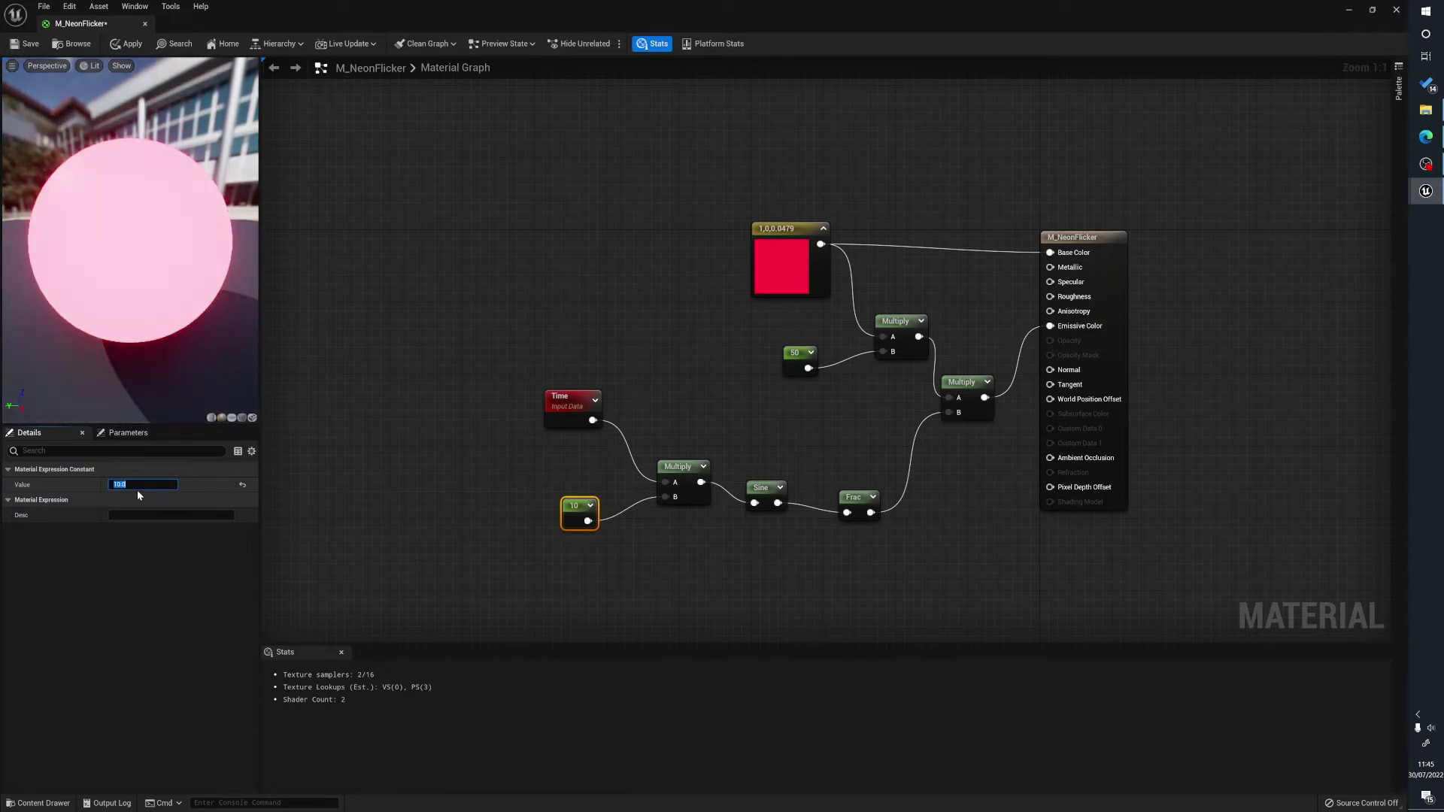
# Step: Set the scalar constant multiplied with Time to 2 and save the material
pyautogui.write('2')
pyautogui.press('Return')
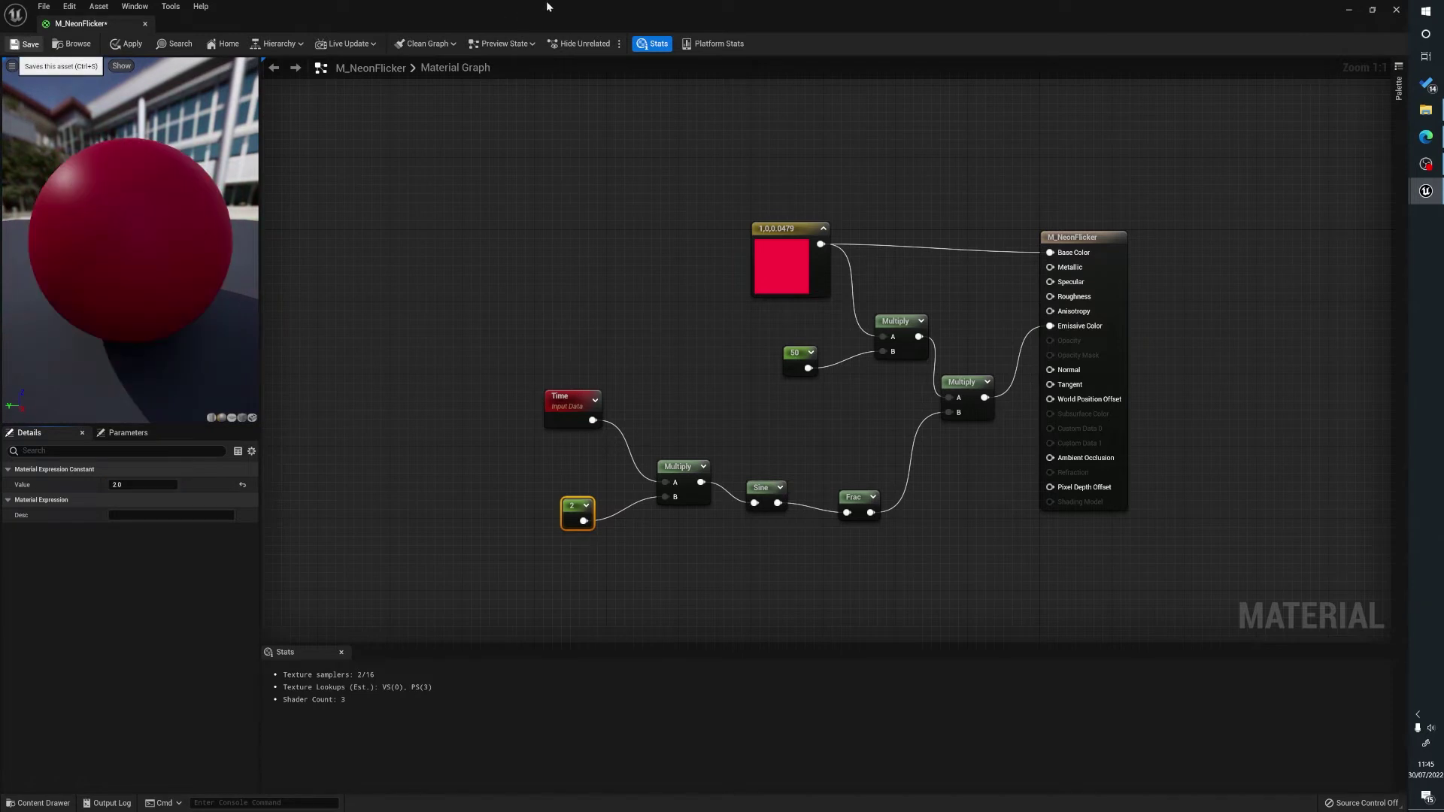
pyautogui.hotkey('ctrl', 's')
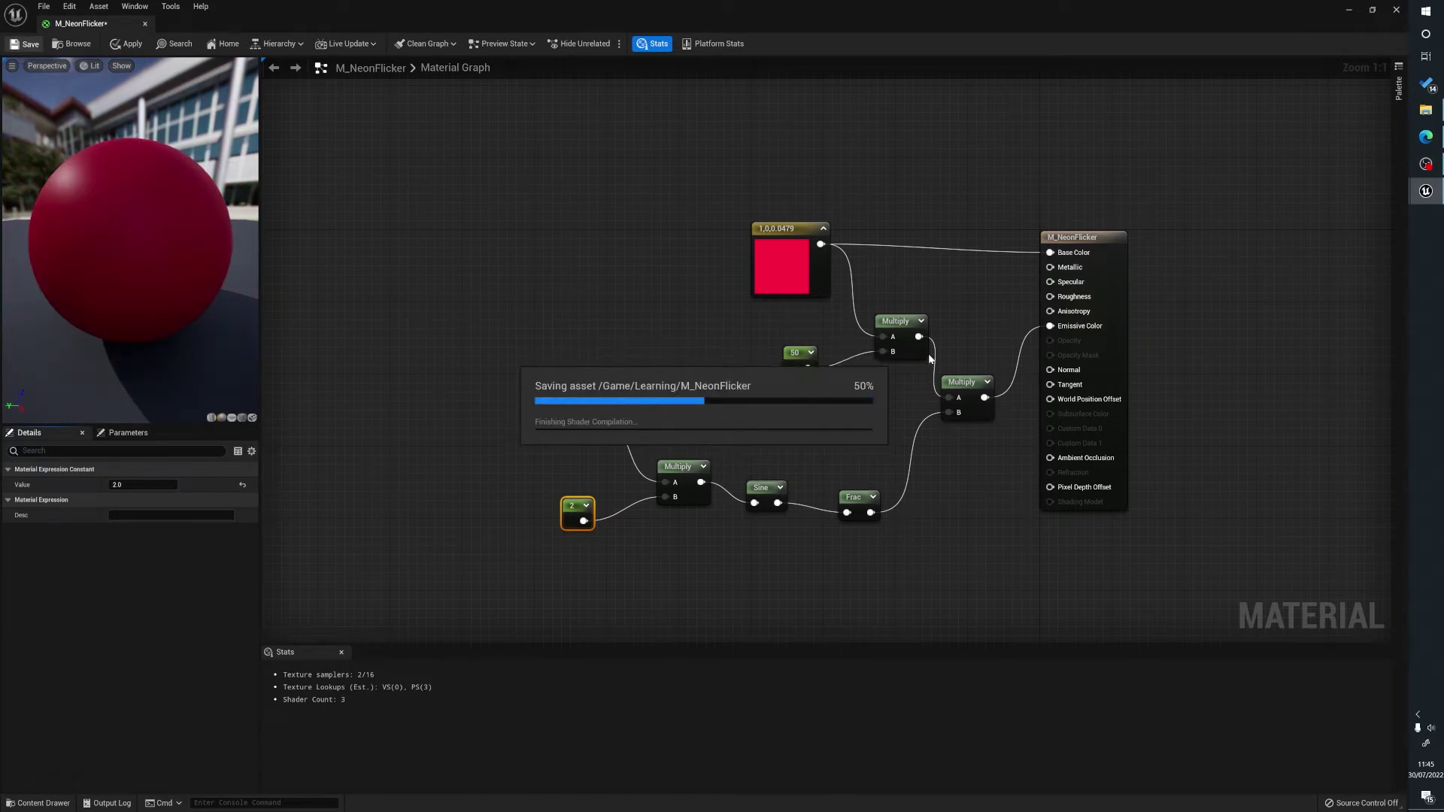
pyautogui.doubleClick(786, 271)
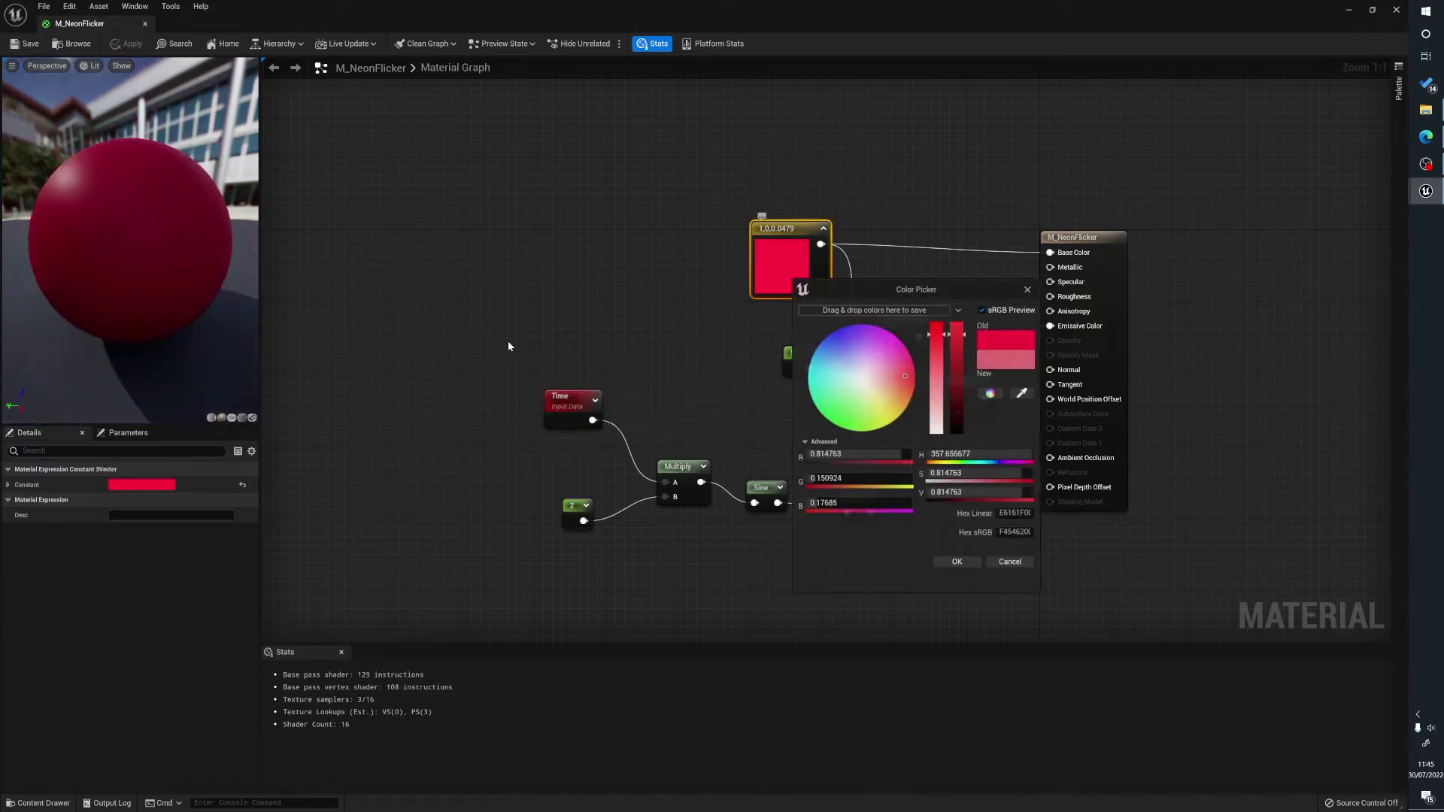
pyautogui.click(860, 375)
pyautogui.moveTo(859, 375); pyautogui.dragTo(816, 347)
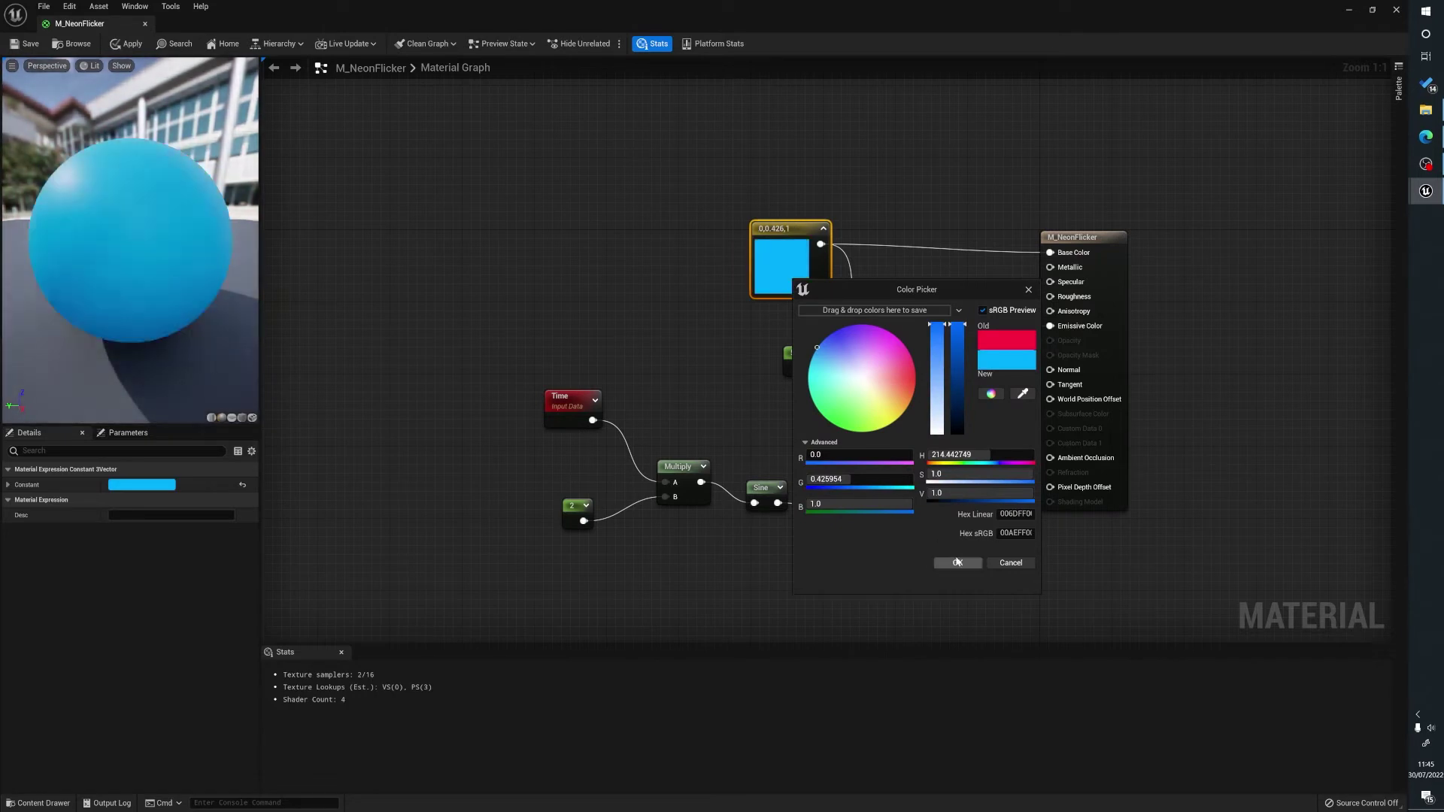
pyautogui.click(1010, 563)
# Step: Assign M_NeonFlicker as the material of the Cube component in the NeonCube blueprint and compile it
pyautogui.moveTo(587, 9); pyautogui.dragTo(1315, 128)
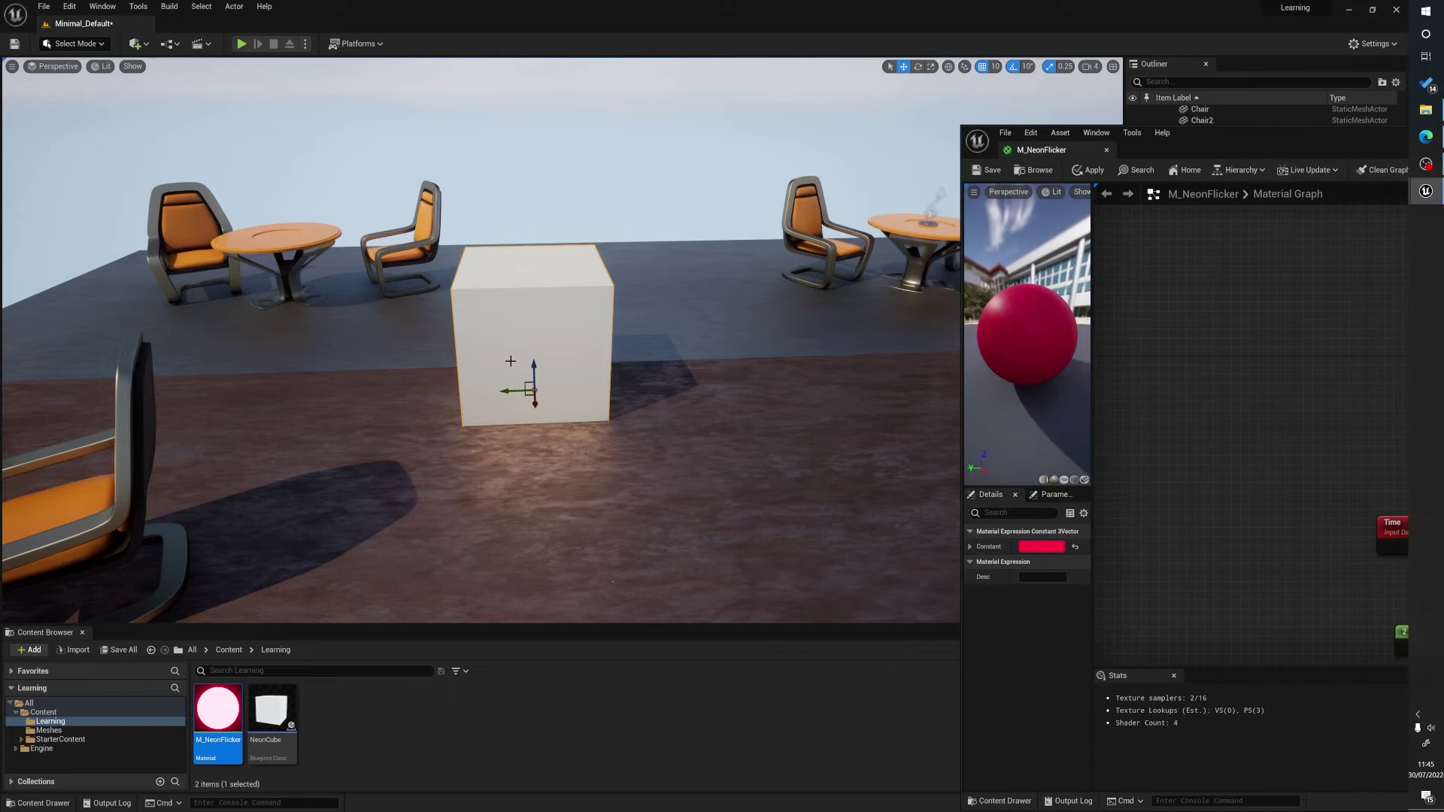
pyautogui.doubleClick(271, 710)
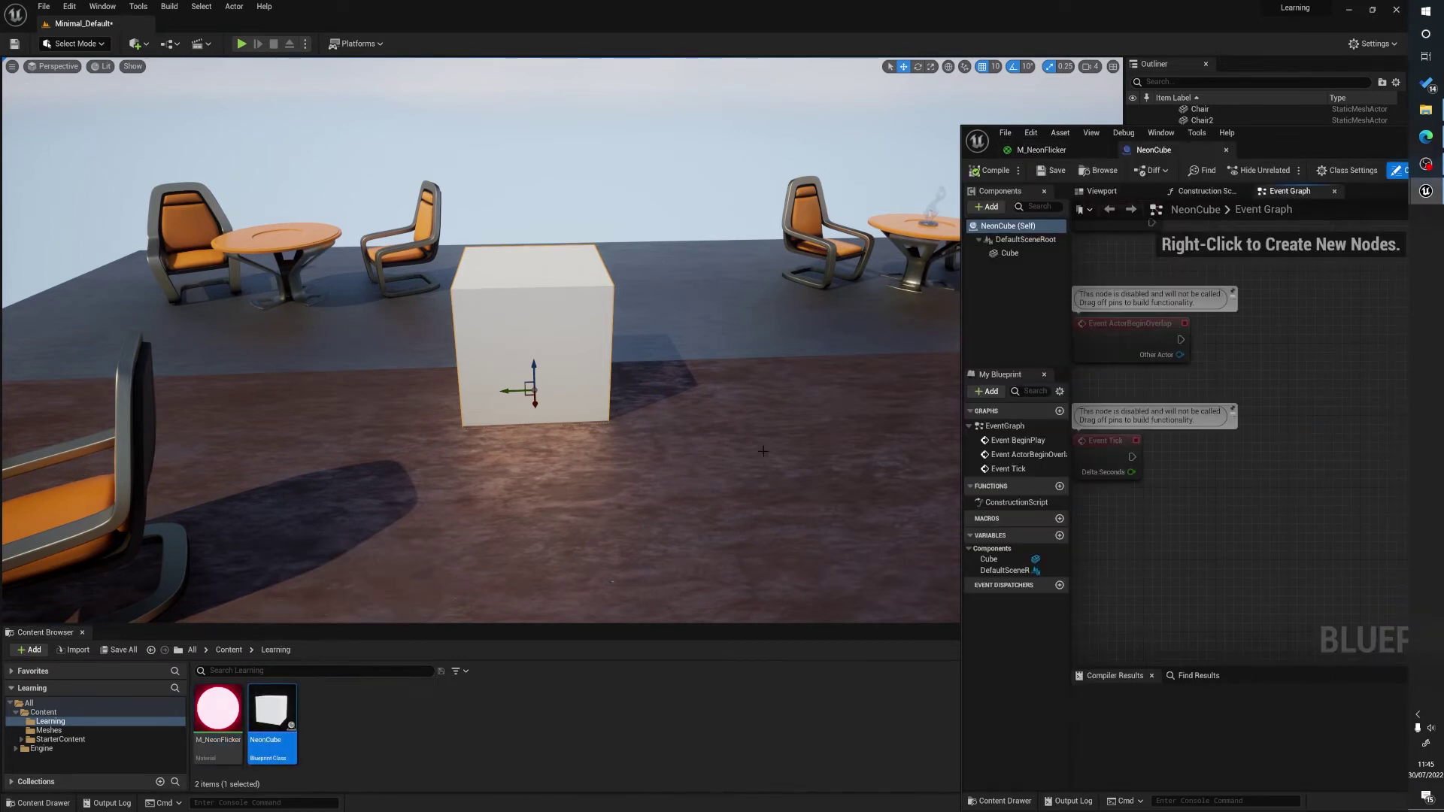
pyautogui.moveTo(1245, 137); pyautogui.dragTo(818, 70)
pyautogui.click(579, 185)
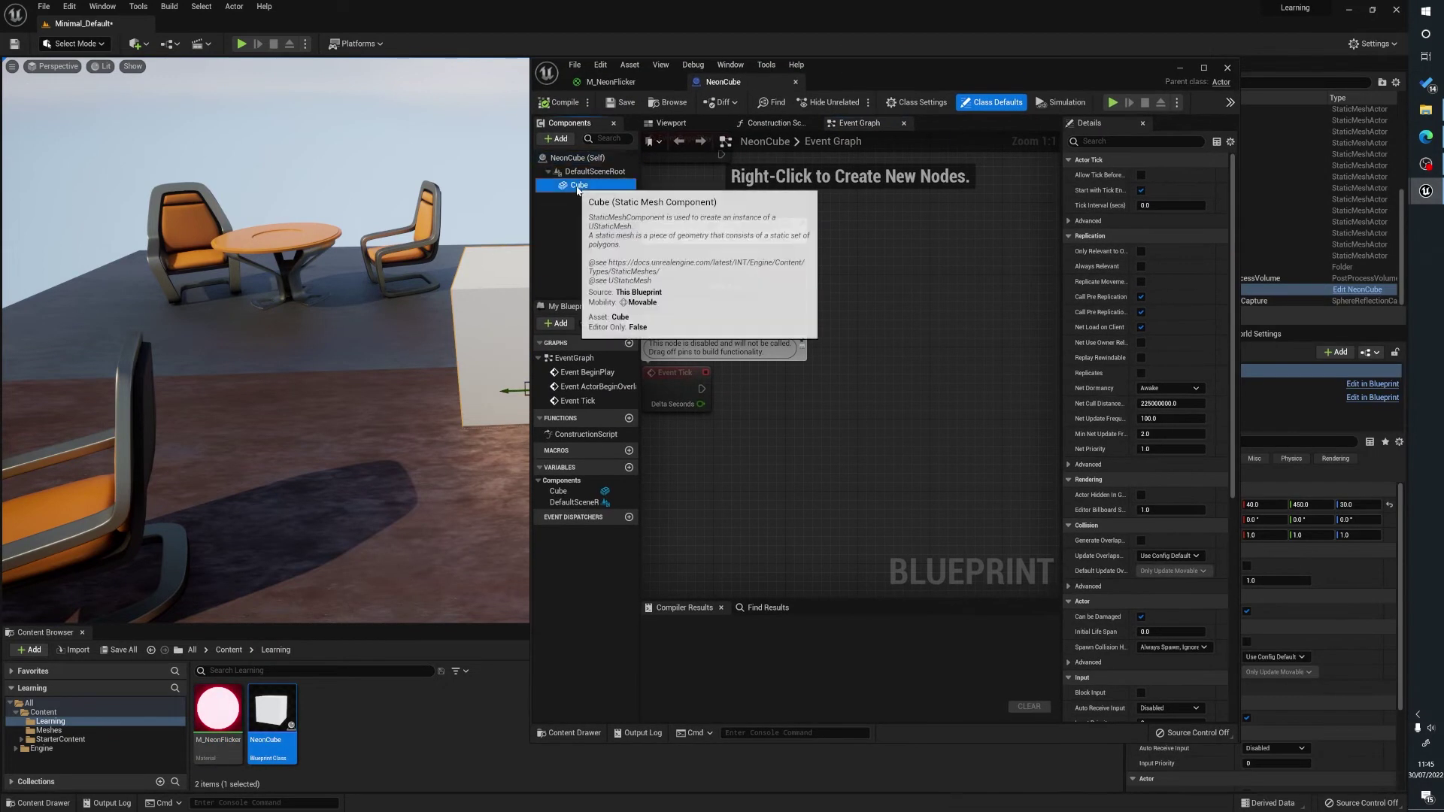
pyautogui.moveTo(218, 708); pyautogui.dragTo(1149, 415)
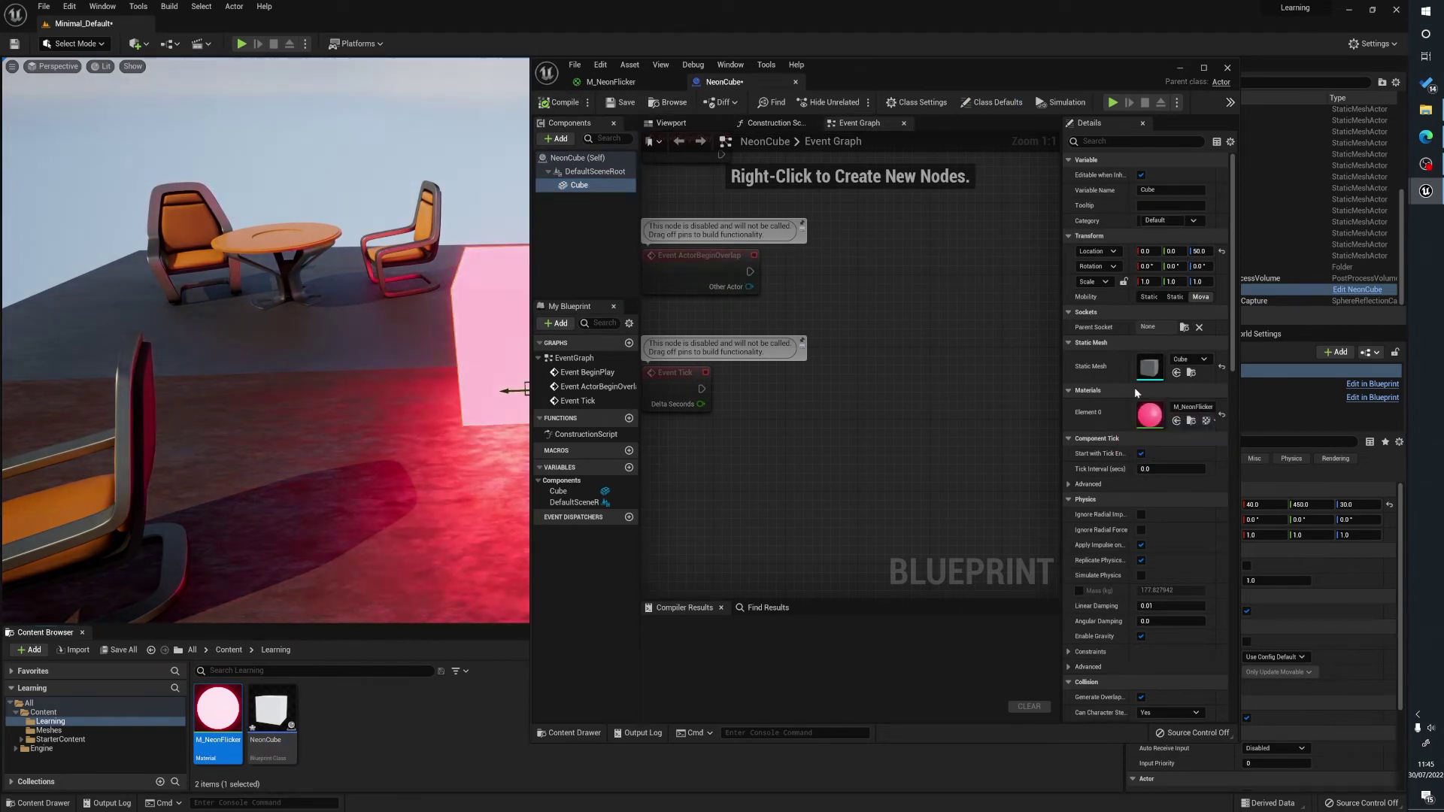
pyautogui.click(560, 102)
# Step: Set the scalar constant multiplied with Time in M_NeonFlicker to 1 and save the material
pyautogui.click(610, 81)
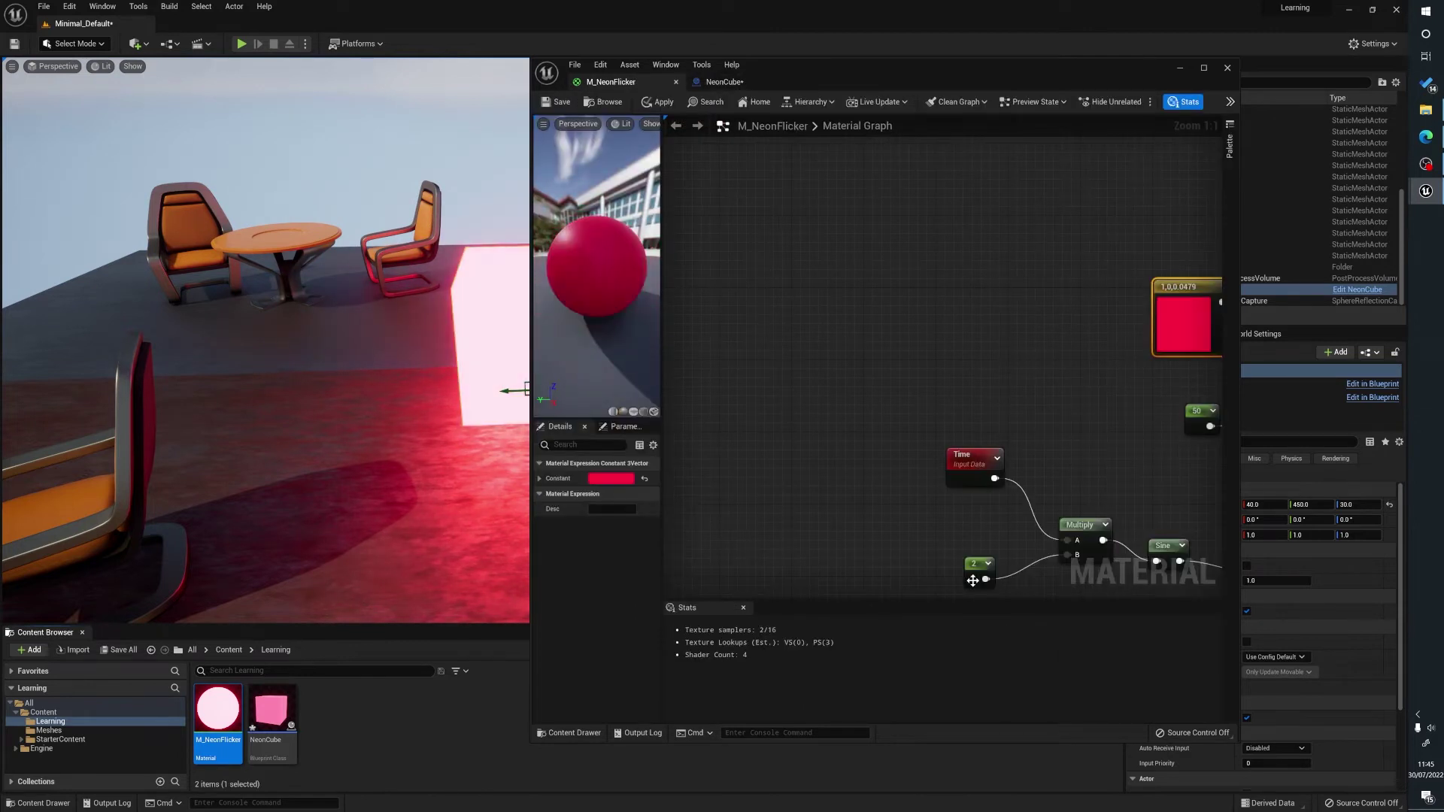
pyautogui.click(611, 479)
pyautogui.write('1')
pyautogui.press('Return')
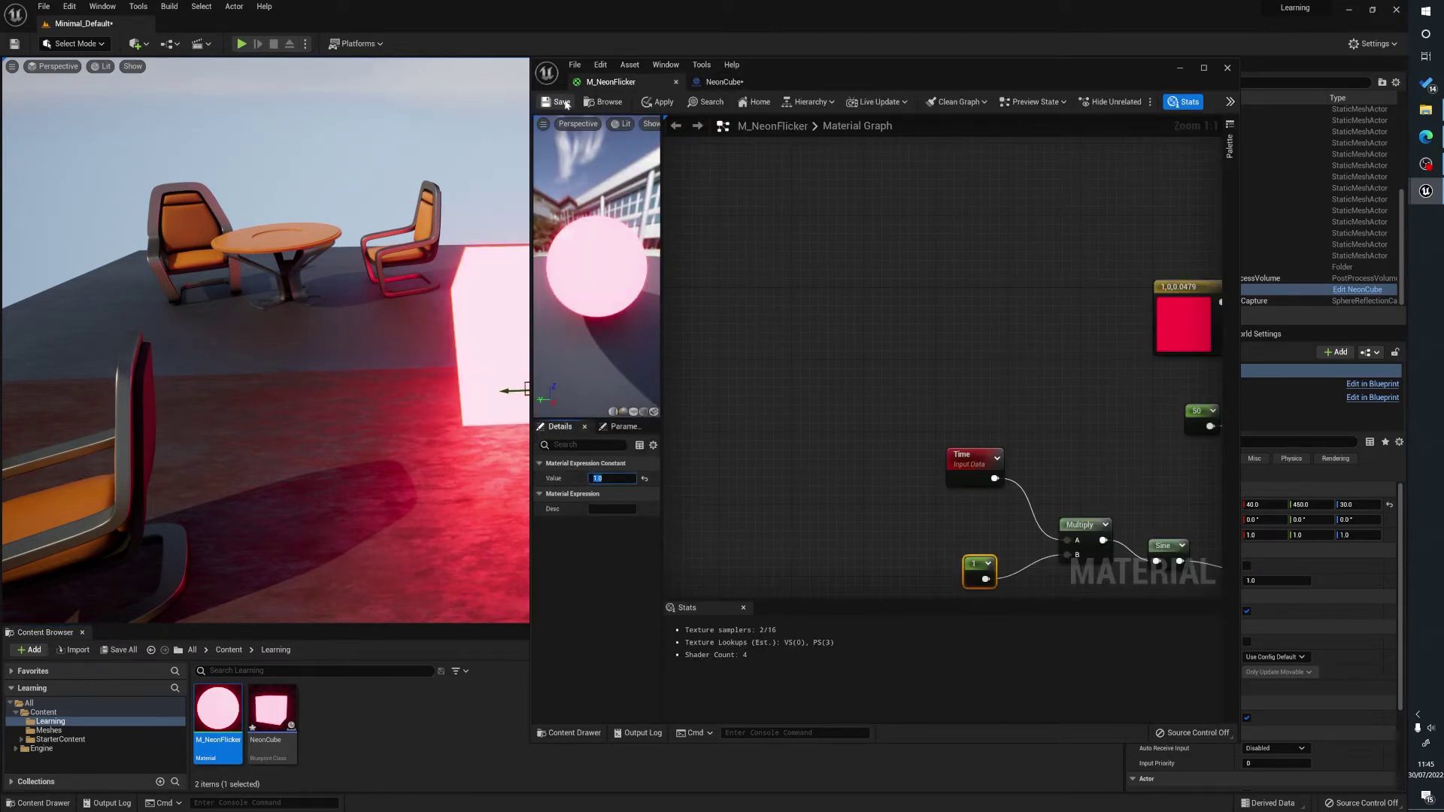
pyautogui.click(565, 104)
pyautogui.click(561, 102)
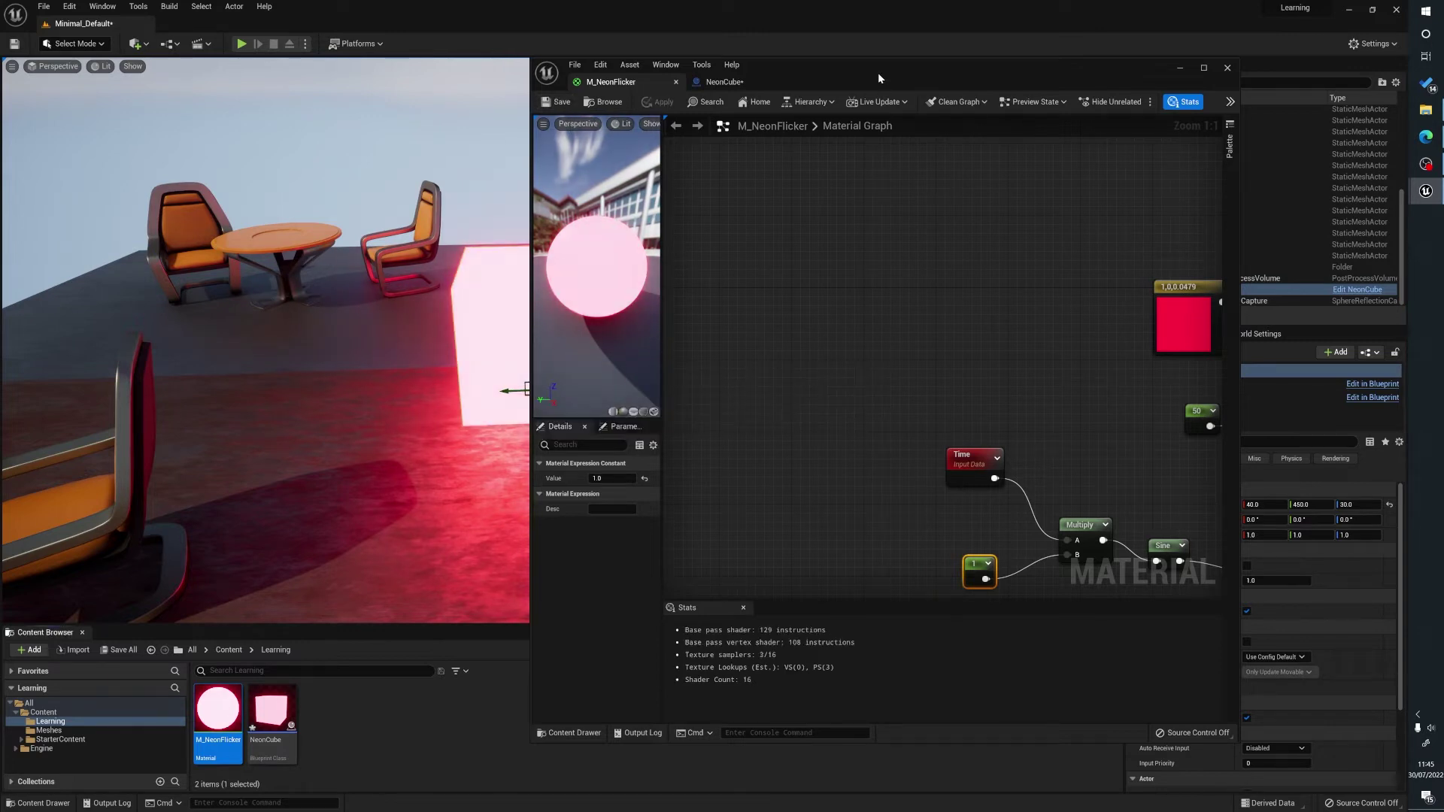
# Step: Move the material editor window aside to check the cube in the level, and maximize the window again
pyautogui.moveTo(877, 73)
pyautogui.mouseDown()
pyautogui.moveTo(1234, 114)
pyautogui.moveTo(874, 80)
pyautogui.mouseUp()
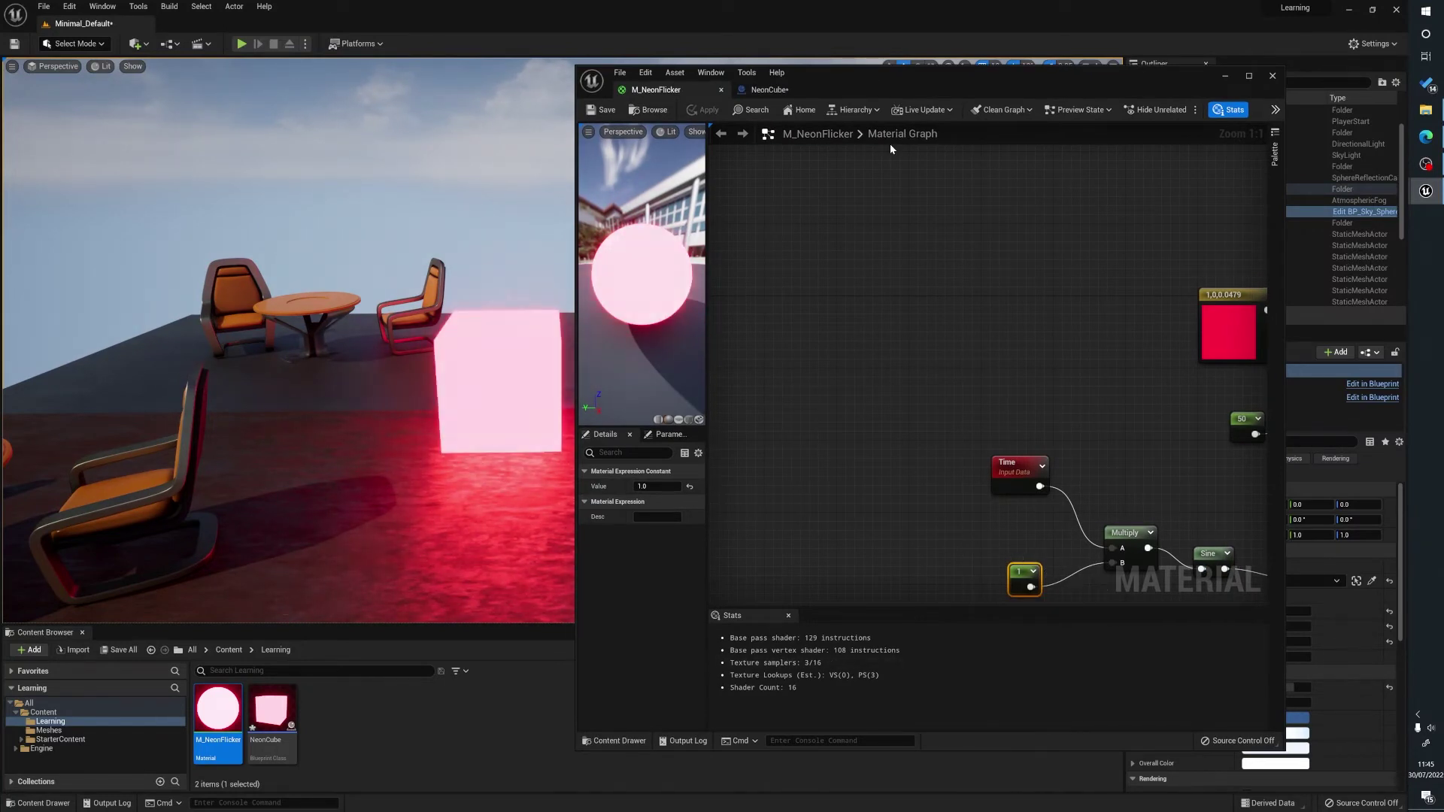
pyautogui.moveTo(872, 71); pyautogui.dragTo(651, 60)
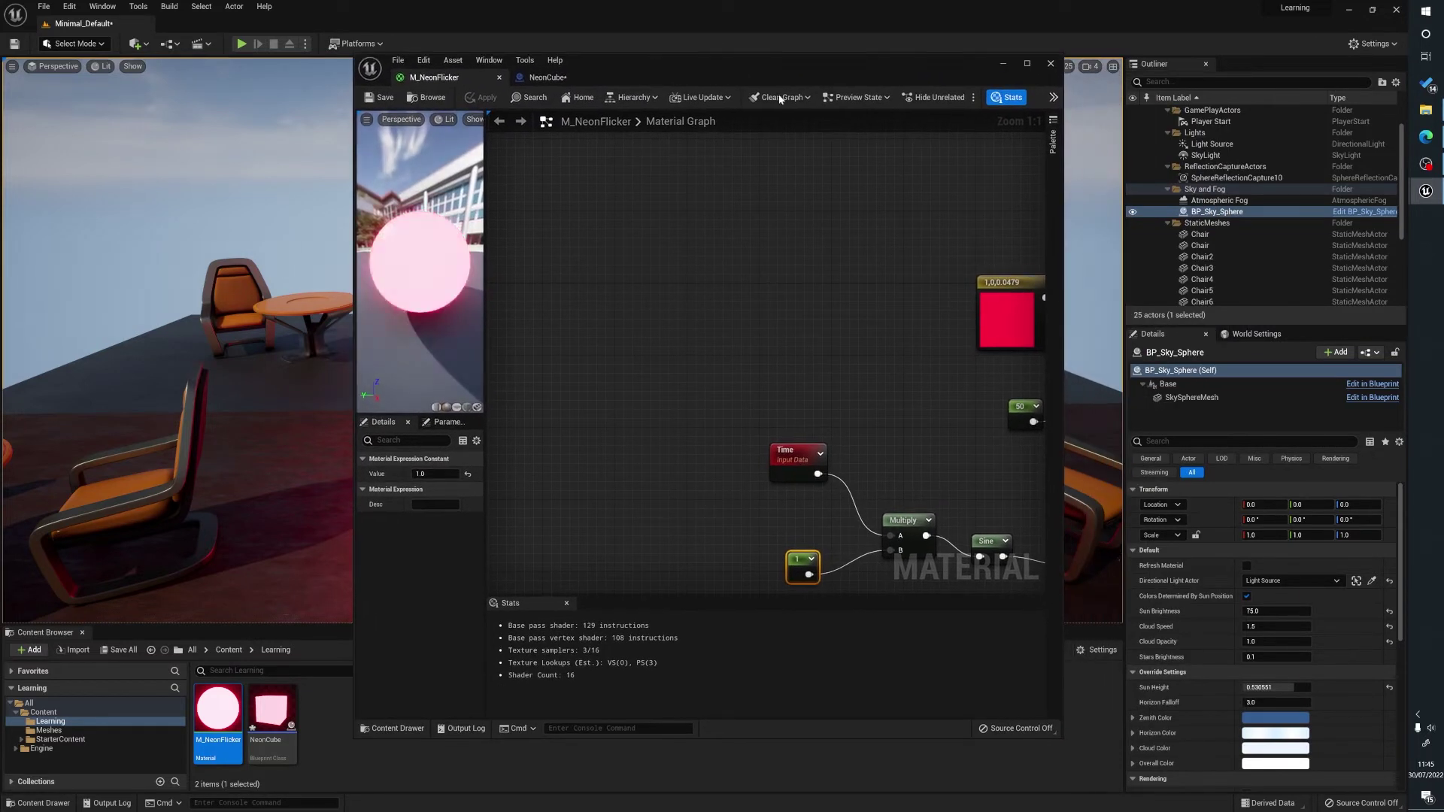
pyautogui.doubleClick(778, 76)
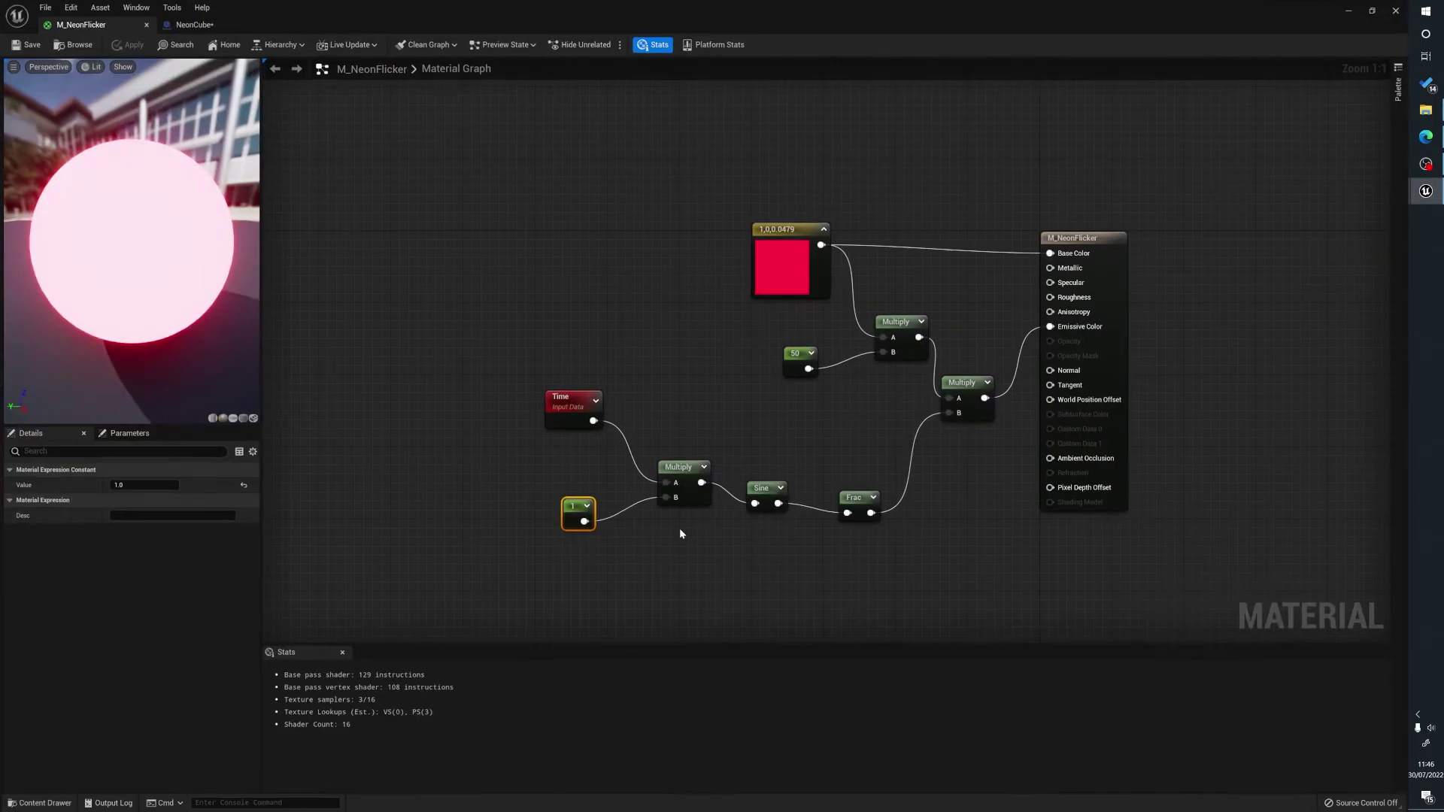
# Step: Convert the scalar constant multiplied with Time into a parameter named FlickerSpeed and reposition it below the Time node
pyautogui.rightClick(568, 512)
pyautogui.click(308, 360)
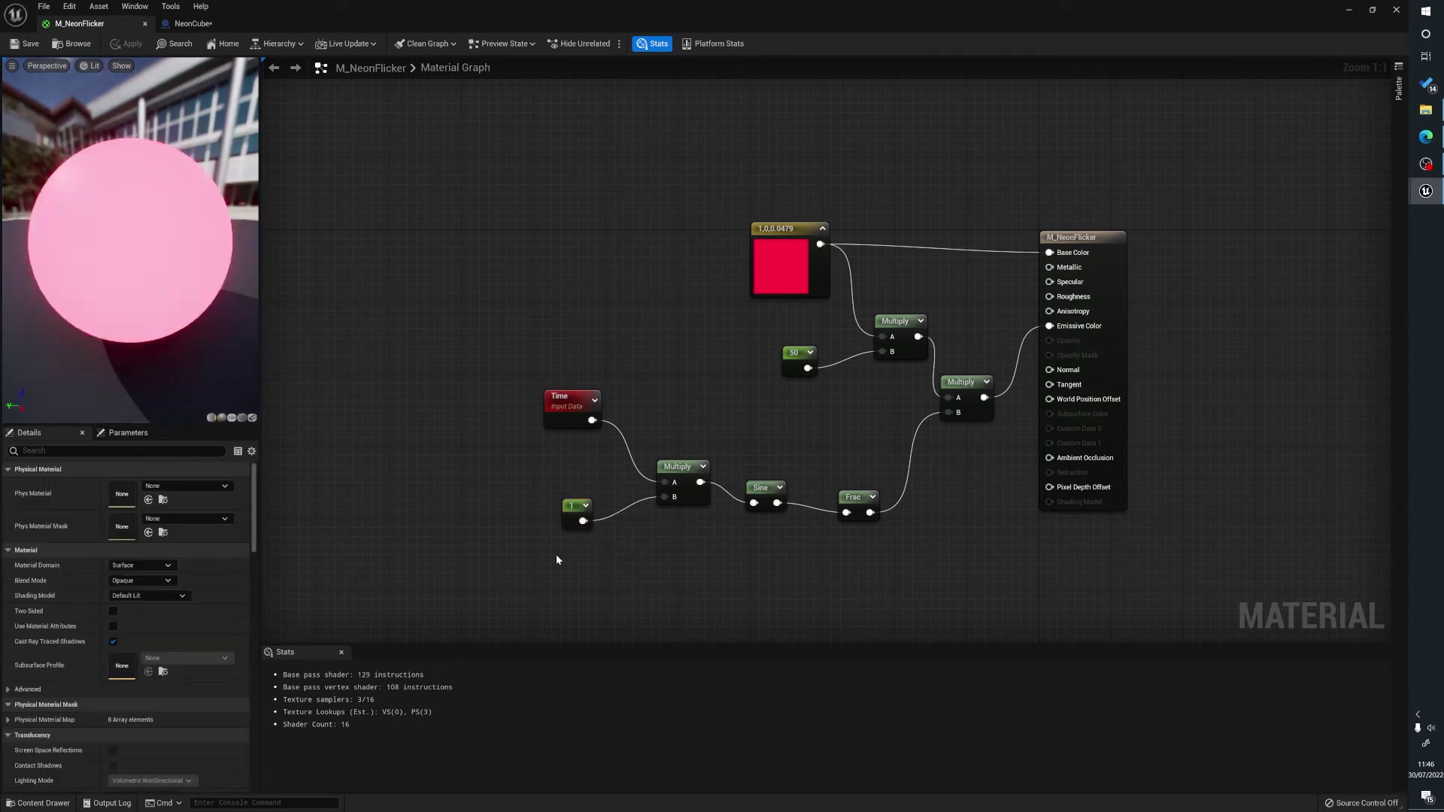
pyautogui.click(567, 524)
pyautogui.rightClick(567, 524)
pyautogui.click(596, 543)
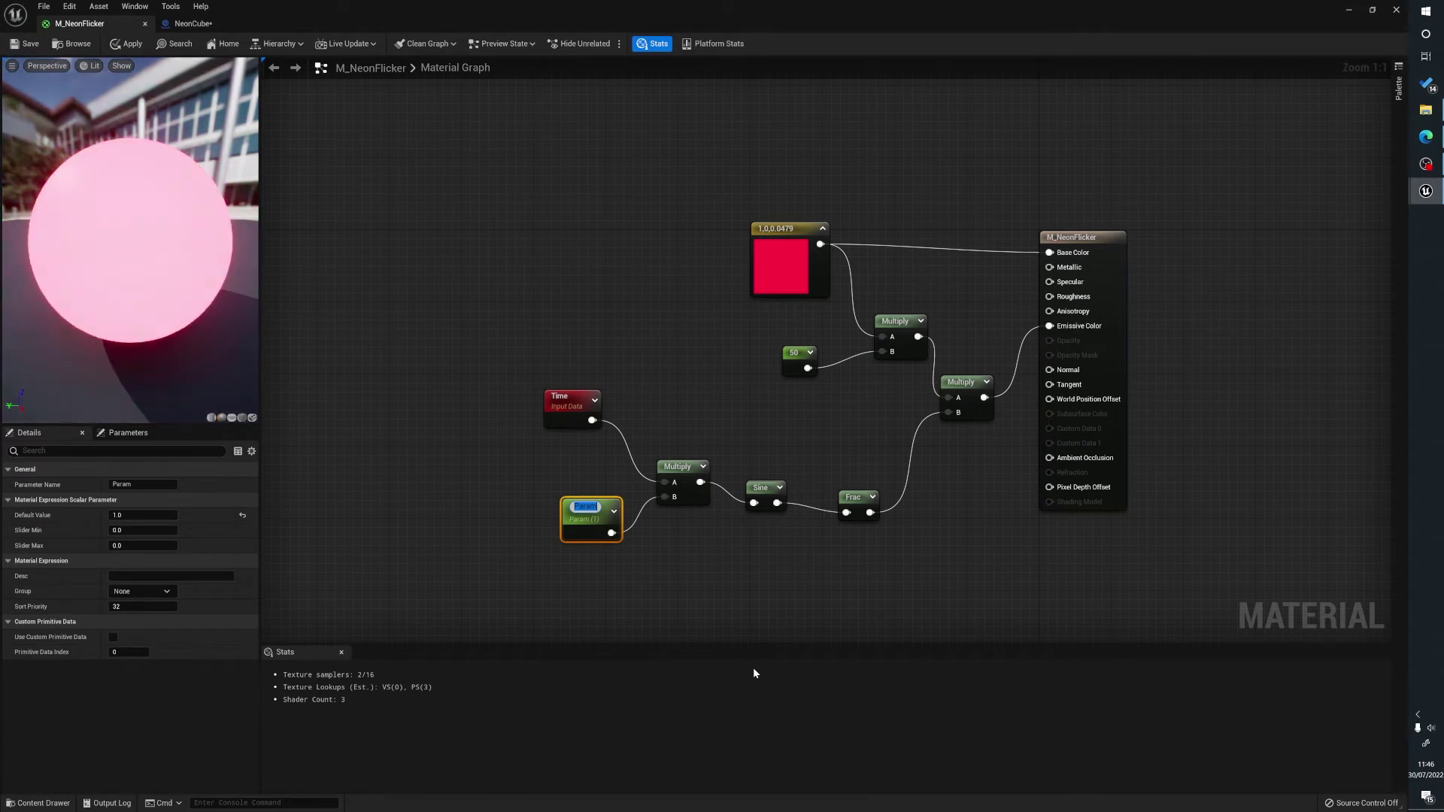
pyautogui.write('Flicke')
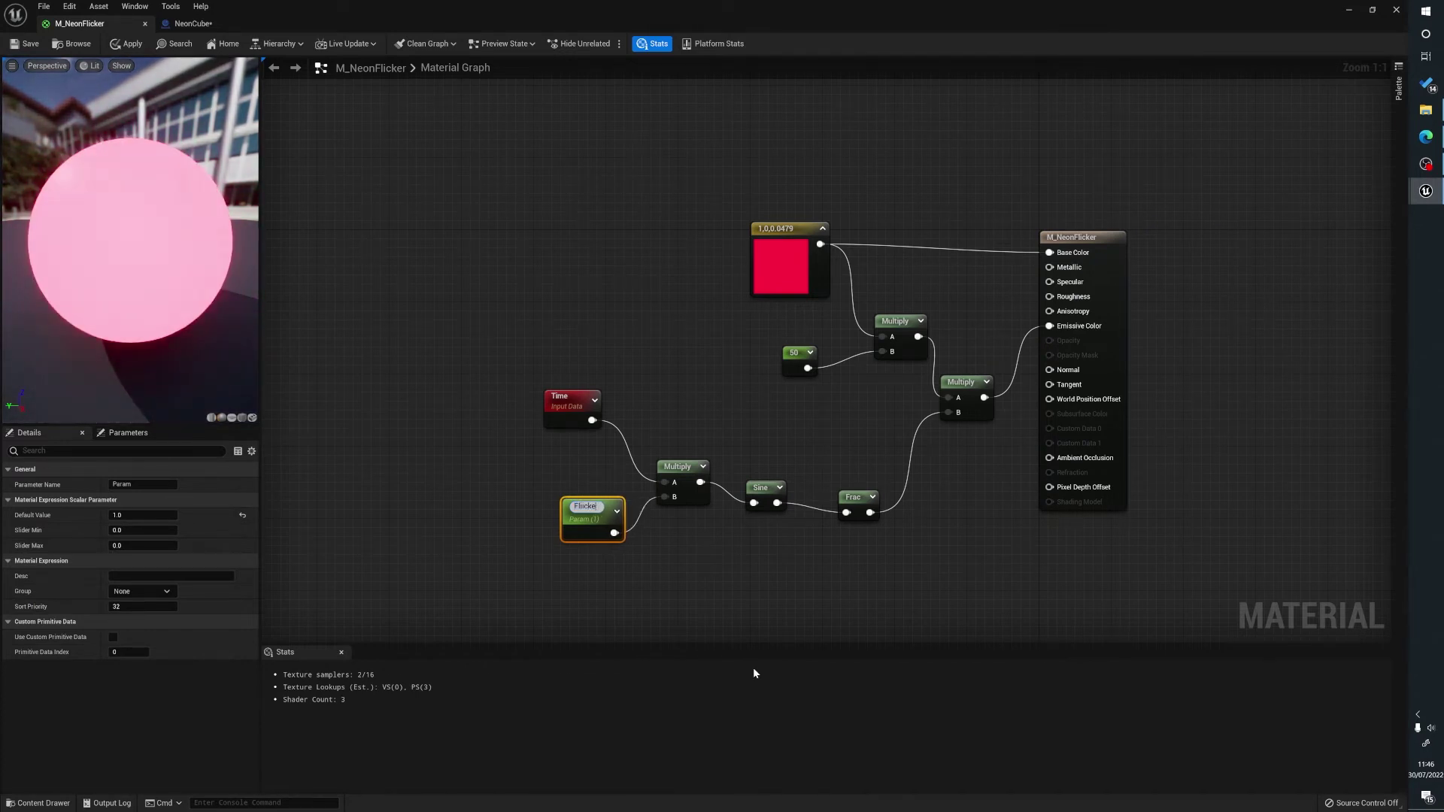
pyautogui.write('rSpeed')
pyautogui.press('Return')
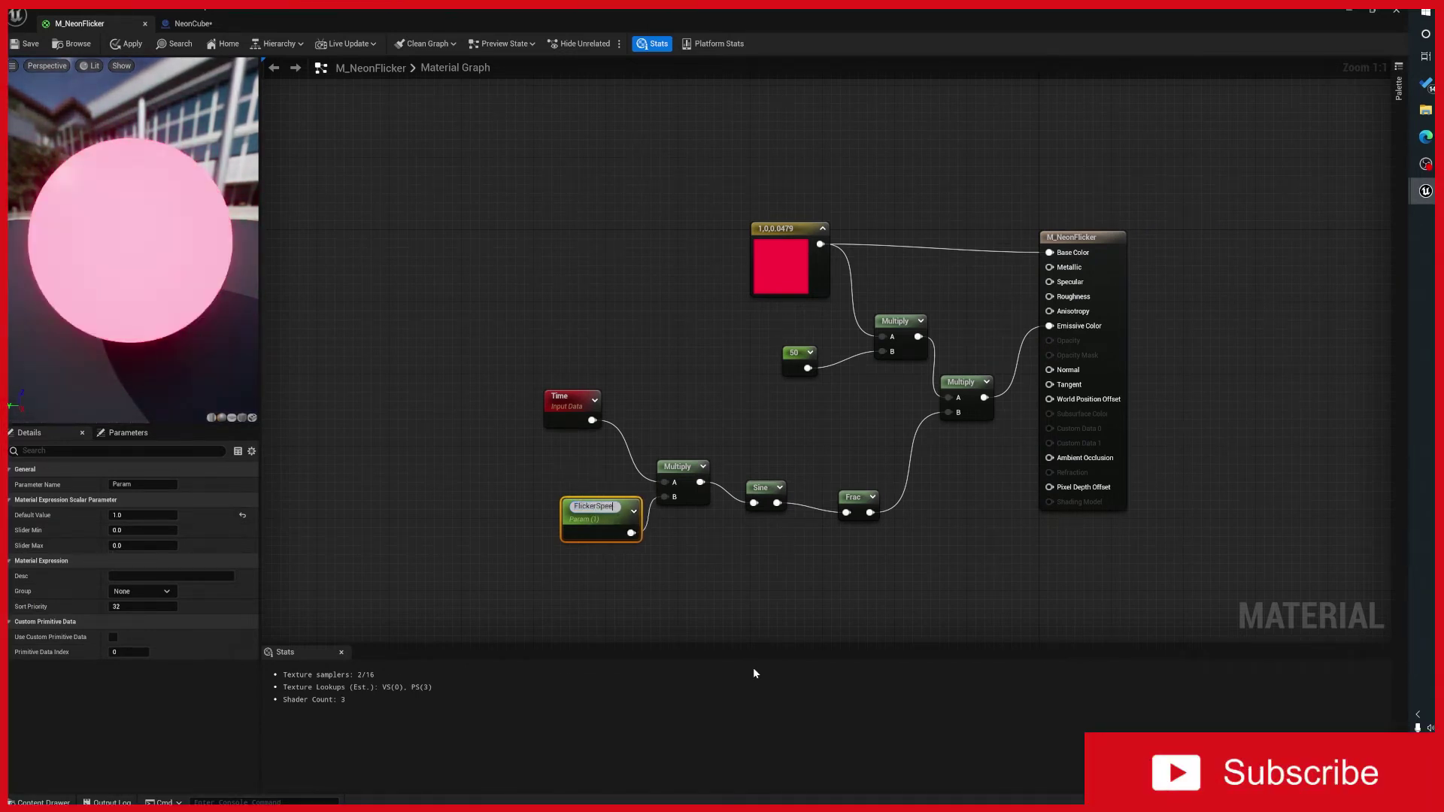
pyautogui.moveTo(587, 535); pyautogui.dragTo(569, 529)
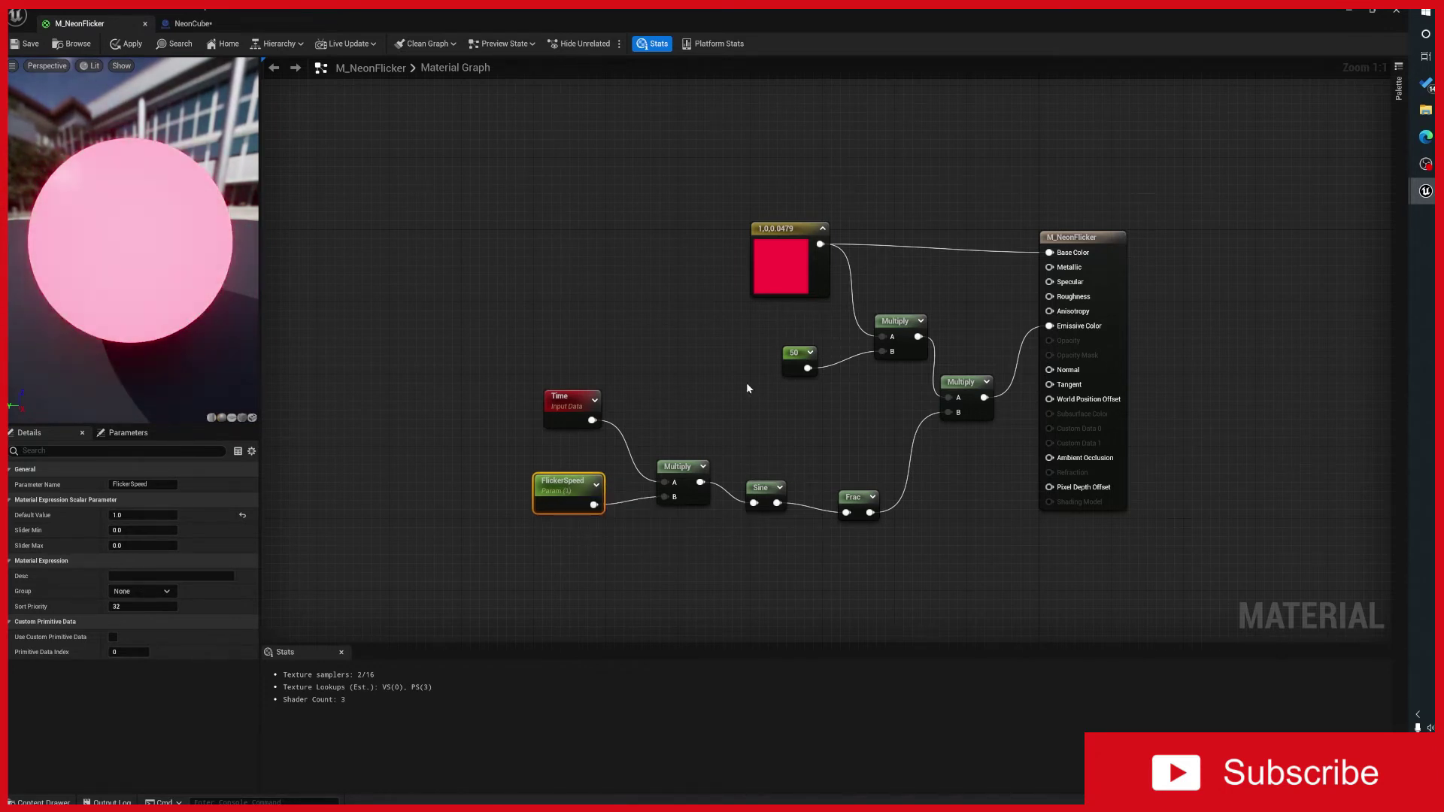
# Step: Convert the pinkish-red colour constant into a parameter named NeonColor
pyautogui.rightClick(788, 274)
pyautogui.click(812, 299)
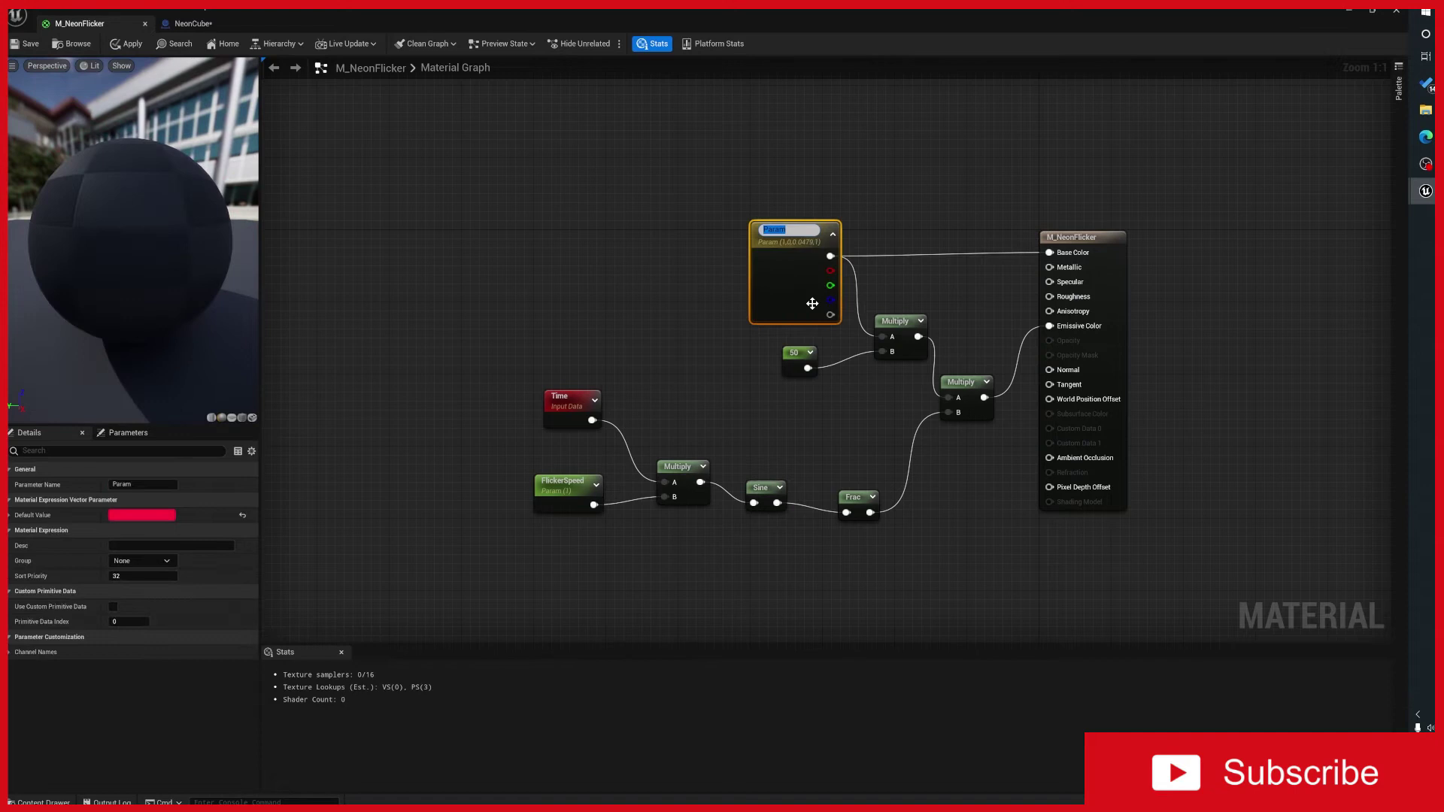
pyautogui.write('Neon')
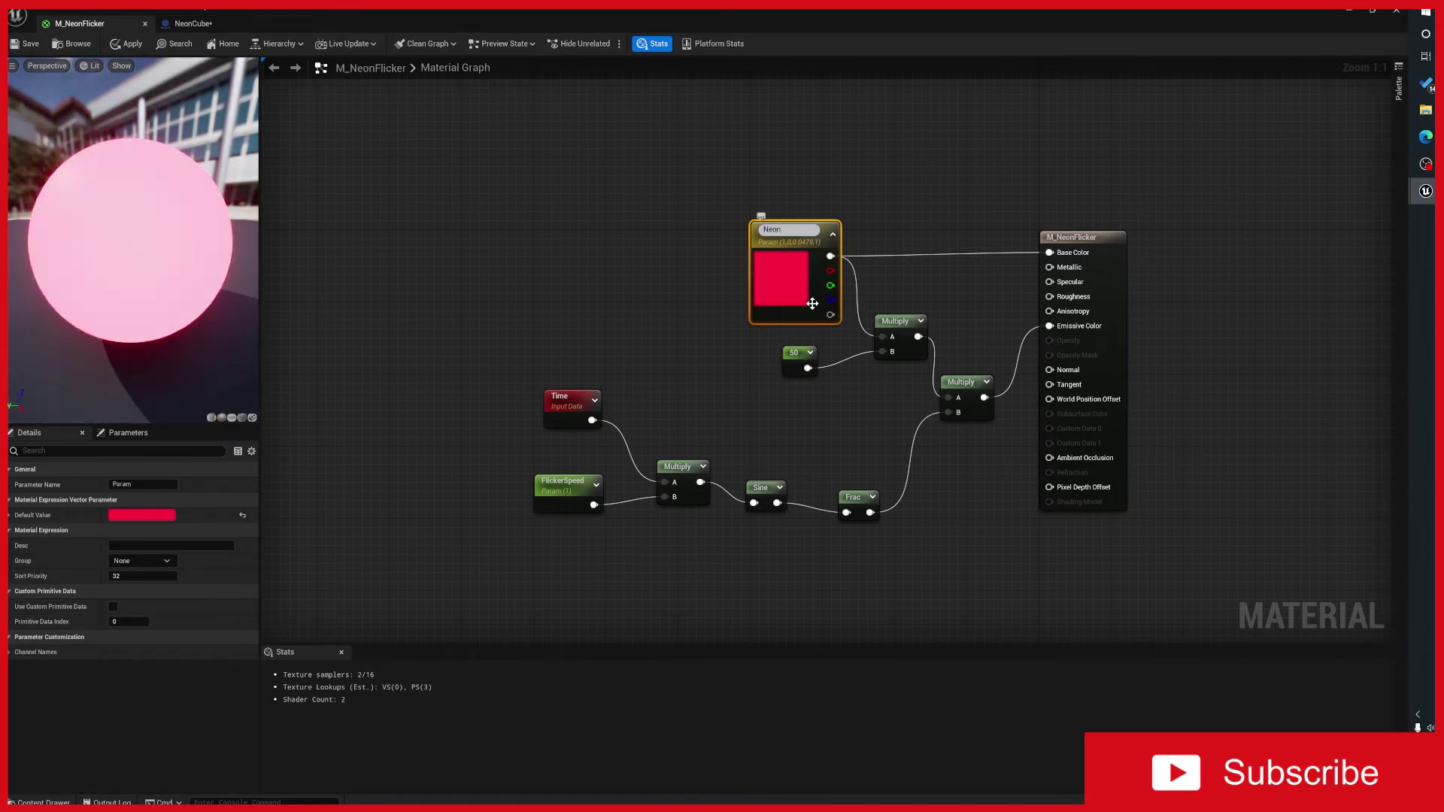
pyautogui.write('Color')
pyautogui.press('Return')
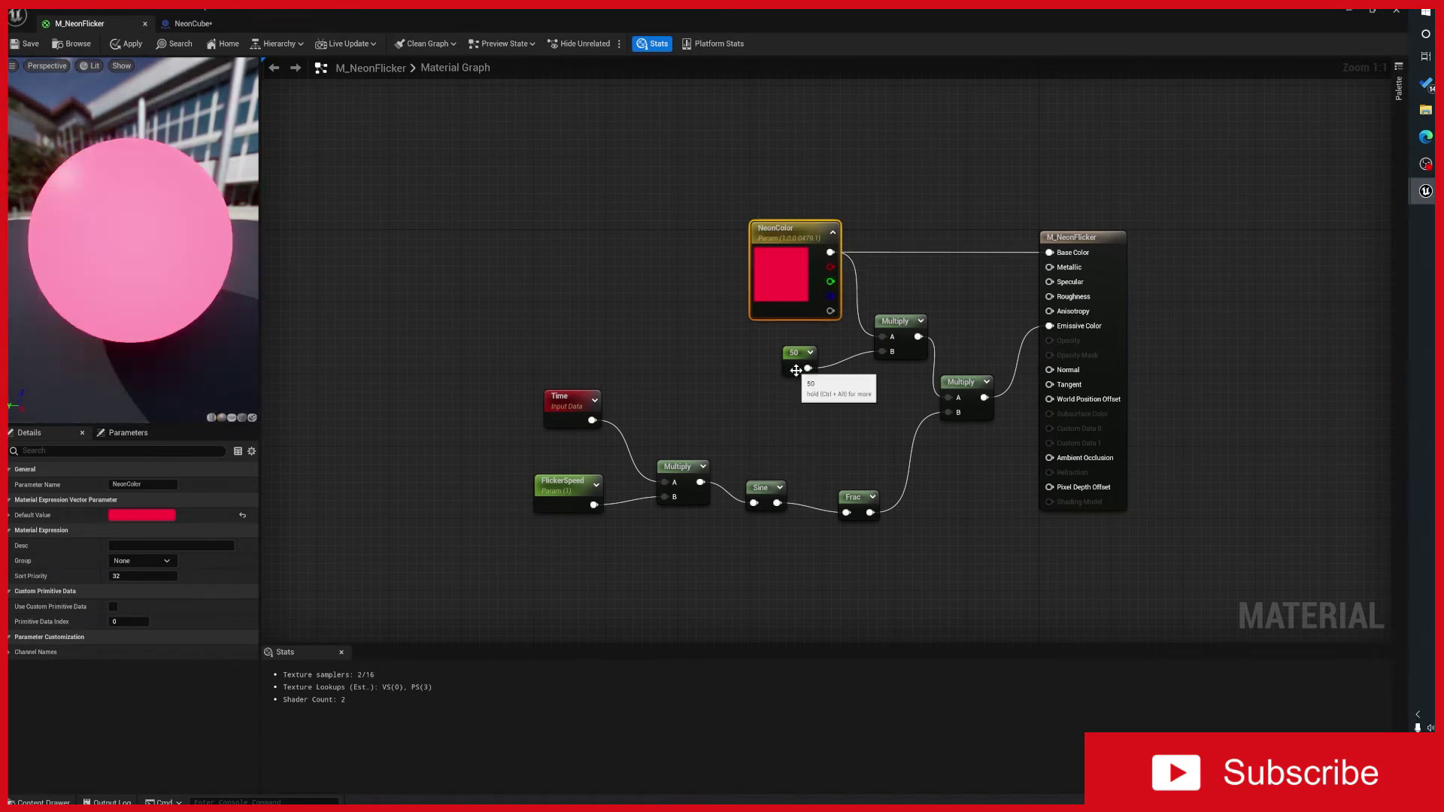
# Step: Convert the scalar constant 50 that multiplies NeonColor into a parameter named EmissivePoer
pyautogui.rightClick(795, 370)
pyautogui.click(814, 394)
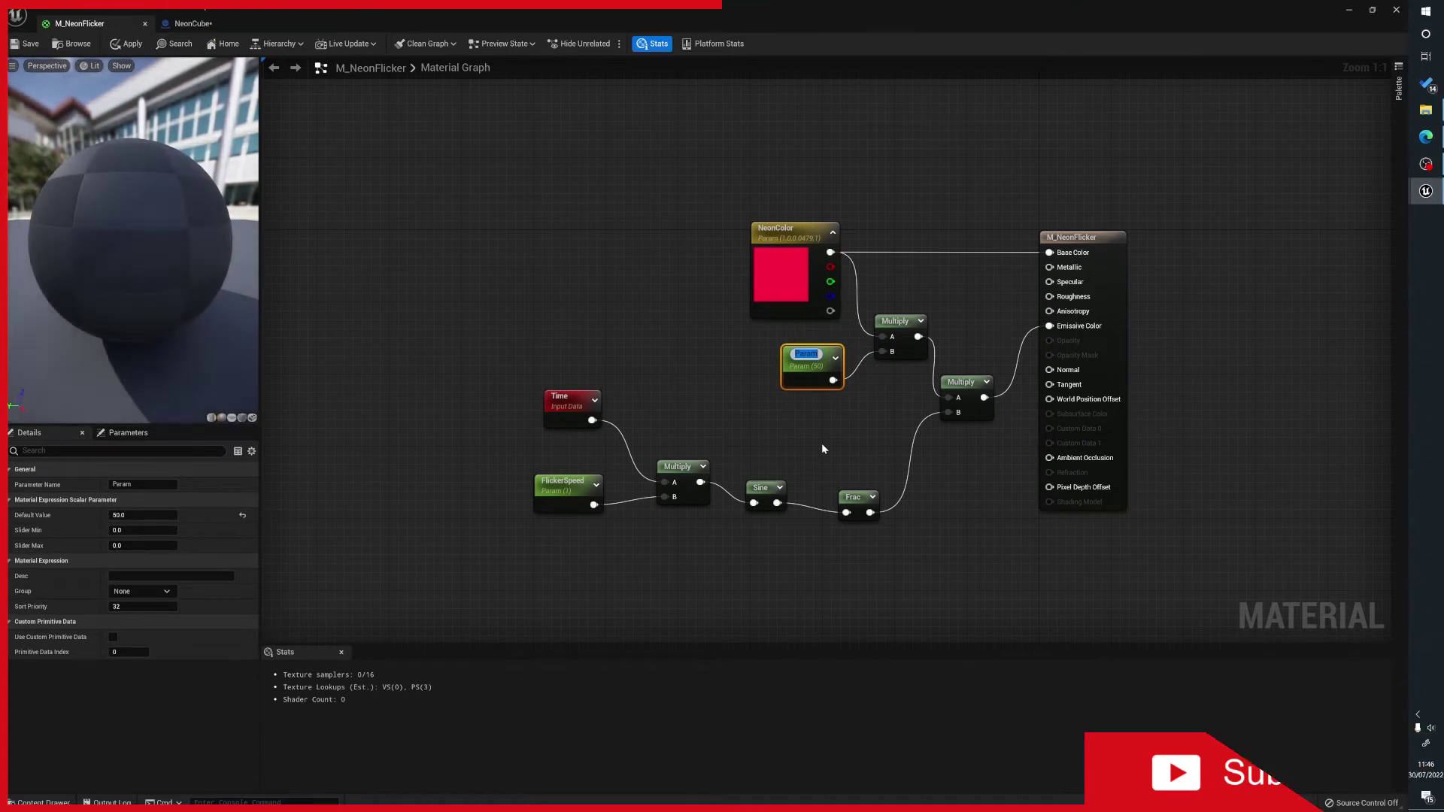
pyautogui.write('EmissivePoer')
pyautogui.press('Return')
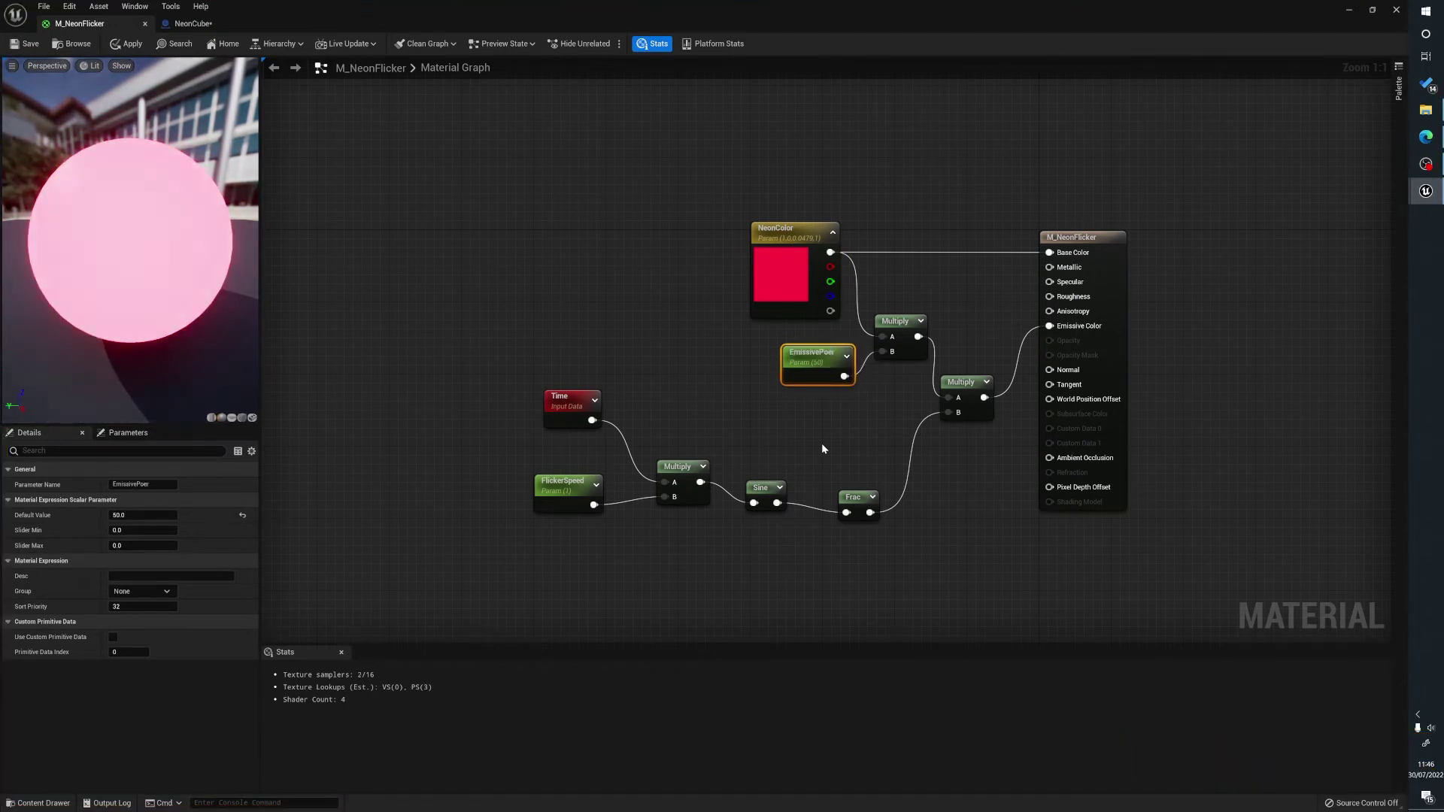
# Step: Save the M_NeonFlicker material and close its editor window
pyautogui.click(36, 48)
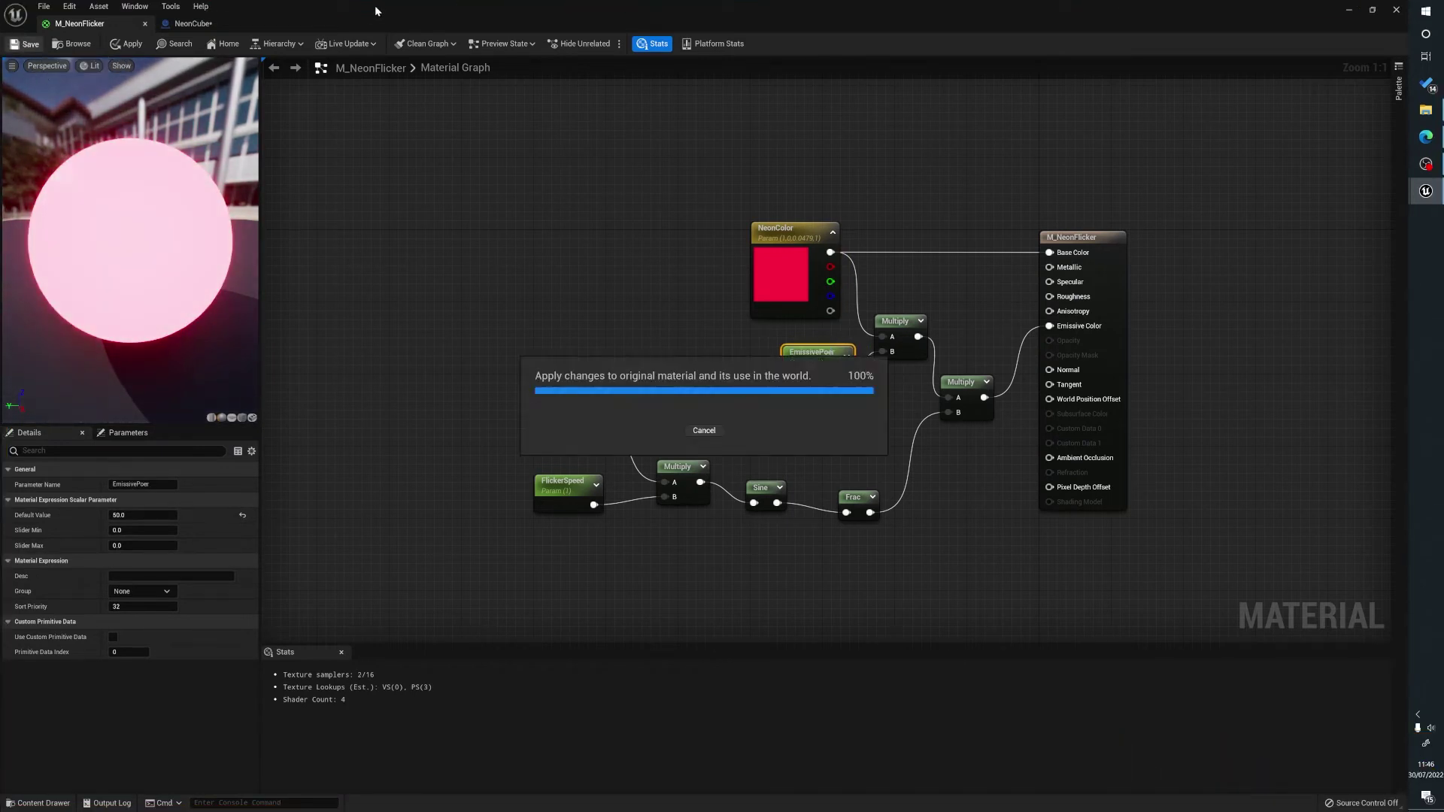
pyautogui.click(1373, 11)
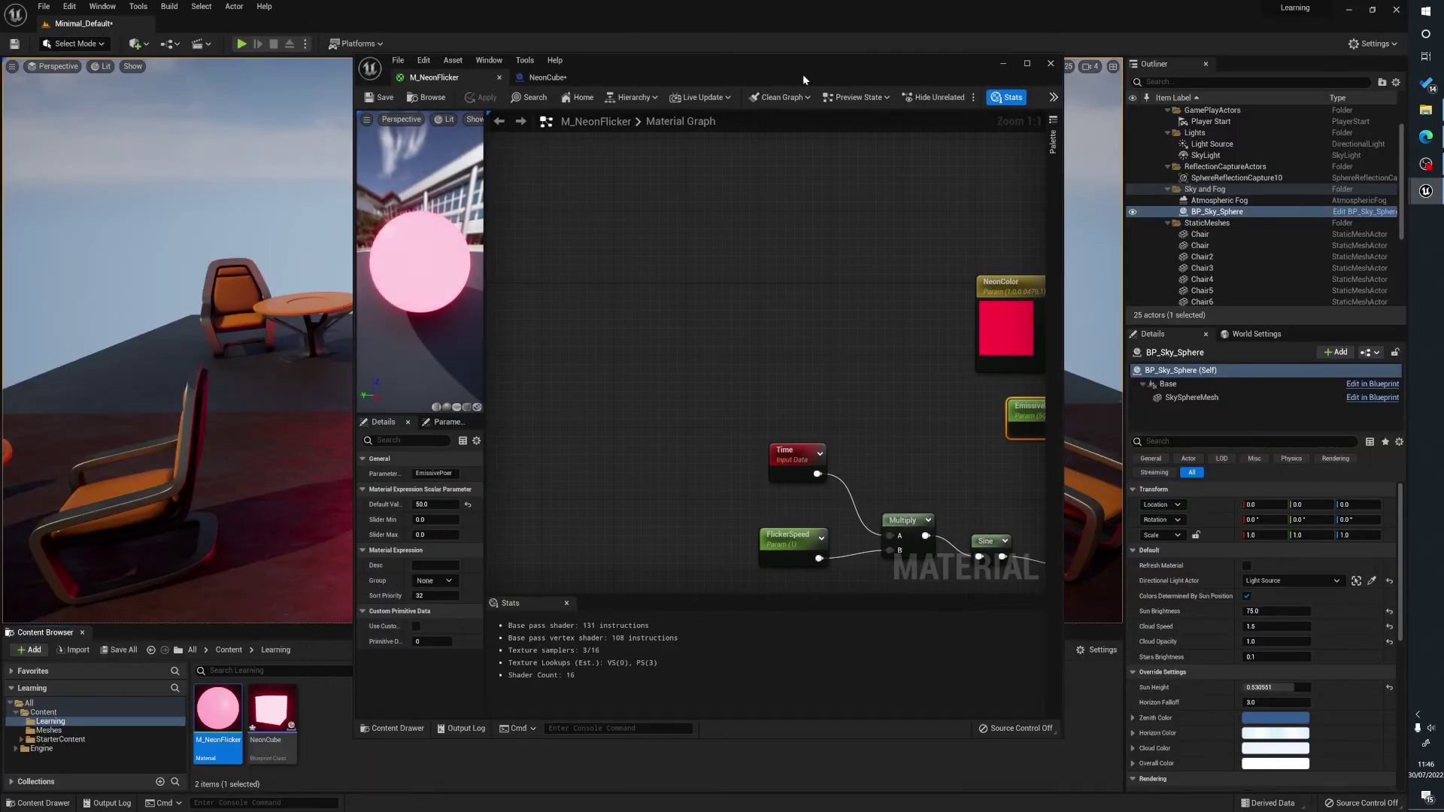
pyautogui.click(1050, 65)
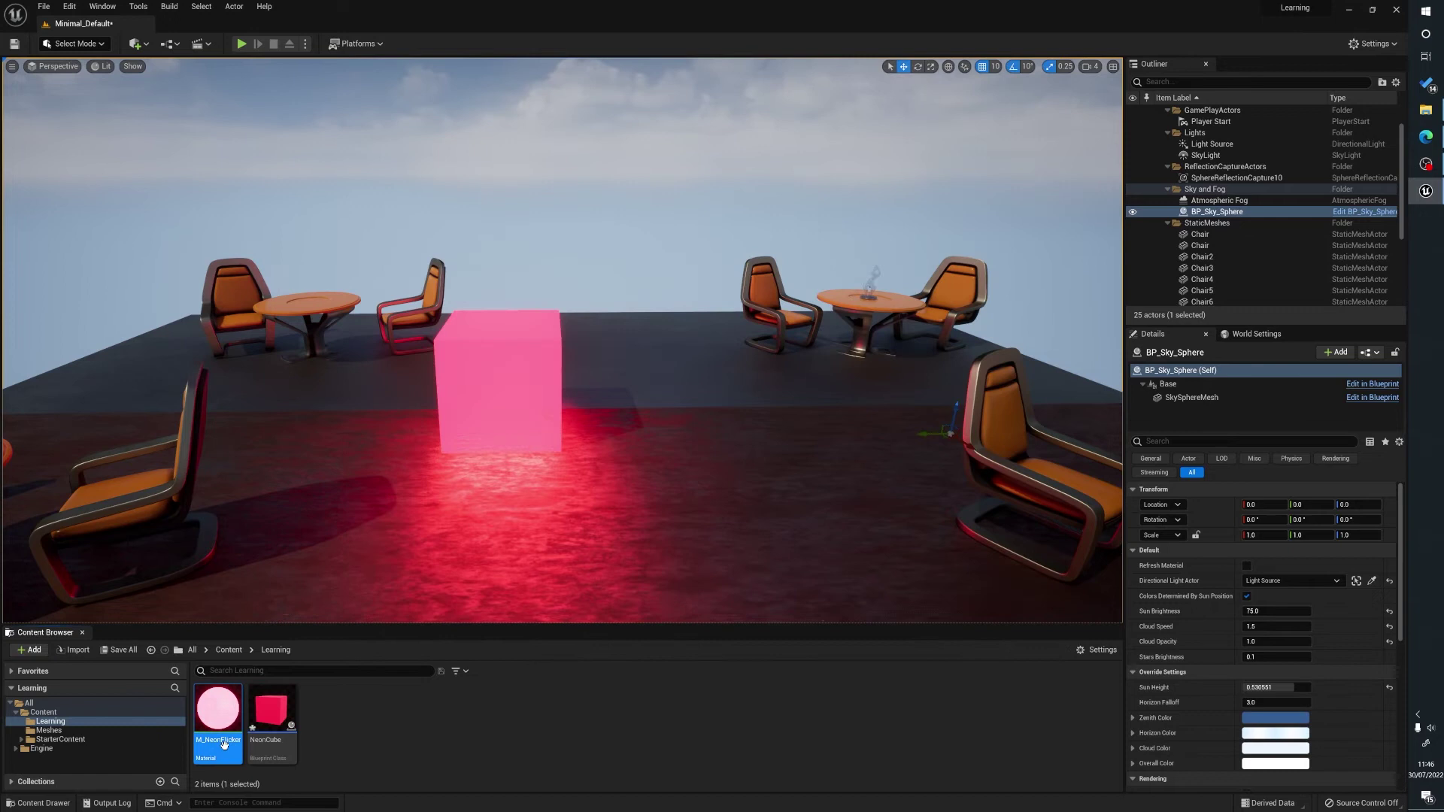
# Step: Create a material instance of M_NeonFlicker and name it M_NeonFlickerRed
pyautogui.rightClick(218, 711)
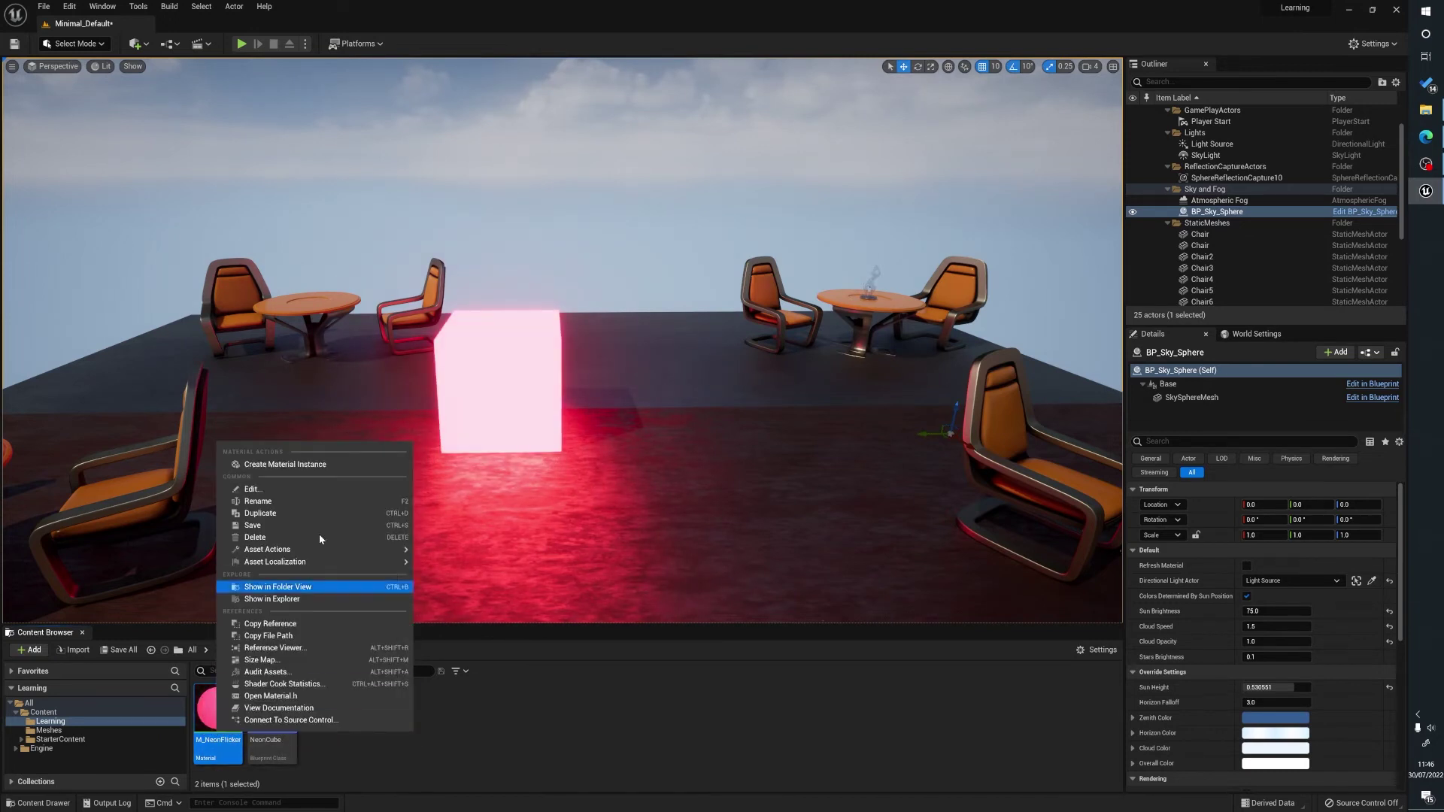
pyautogui.click(322, 465)
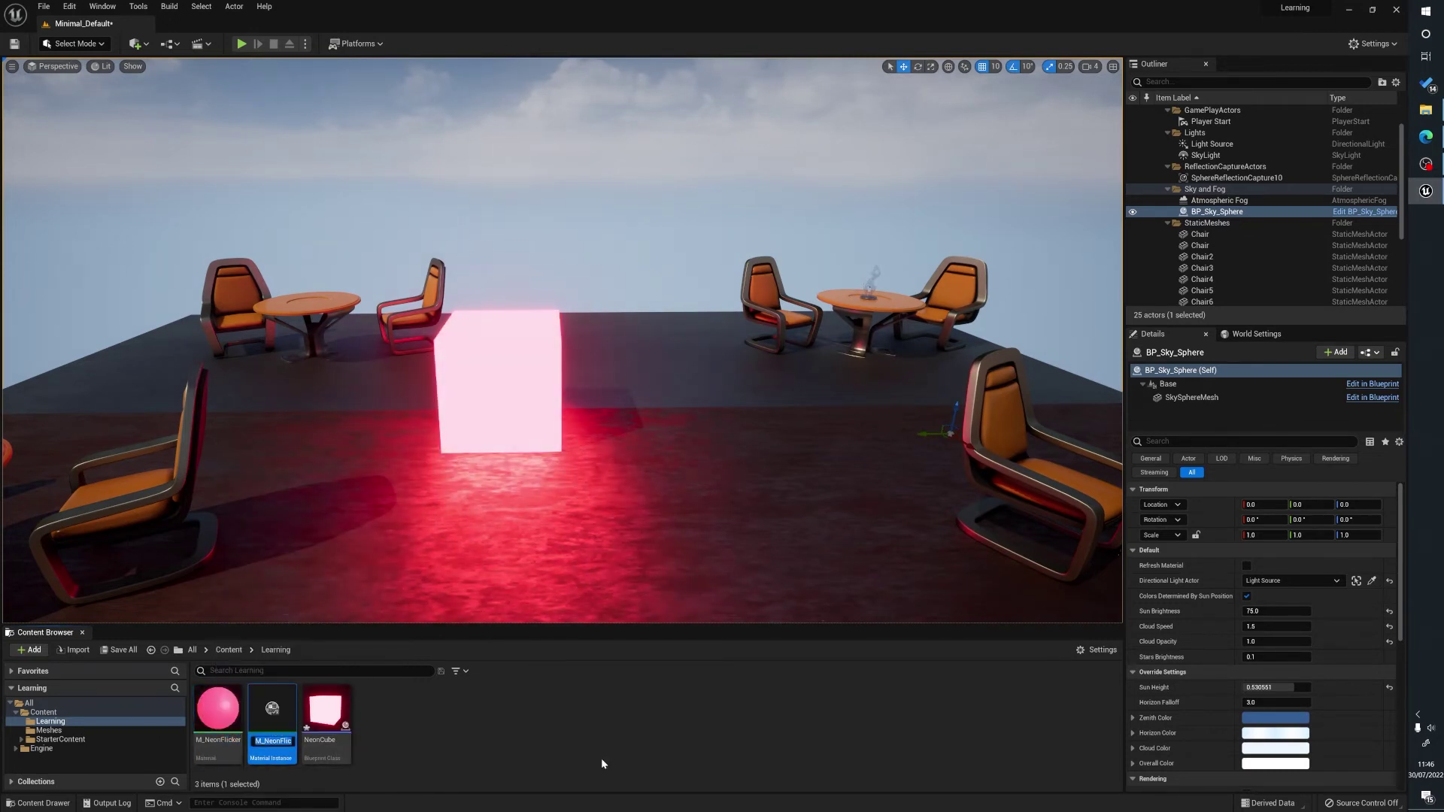
pyautogui.press('BackSpace')
pyautogui.press('BackSpace')
pyautogui.press('BackSpace')
pyautogui.press('BackSpace')
pyautogui.press('BackSpace')
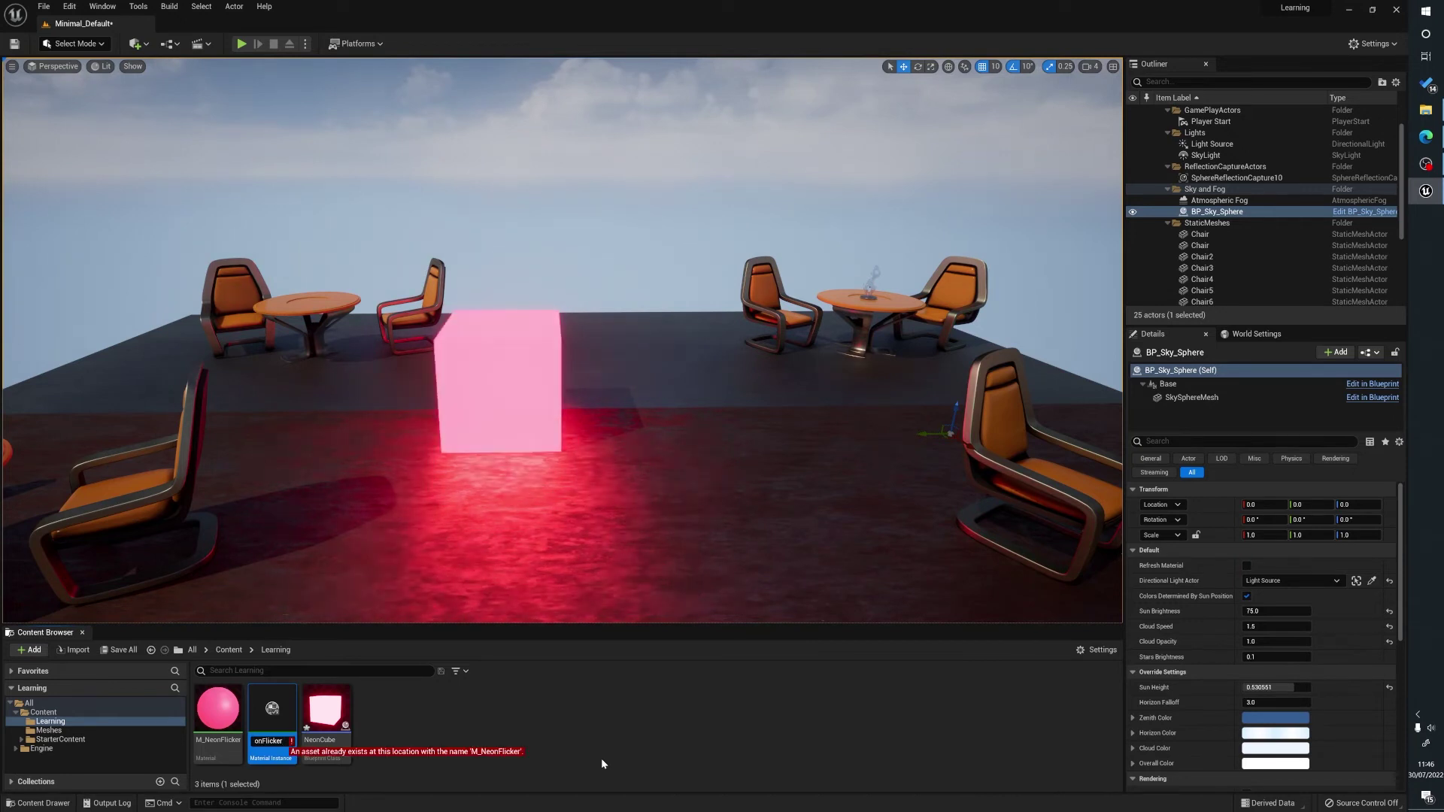
pyautogui.write('Red')
pyautogui.press('Return')
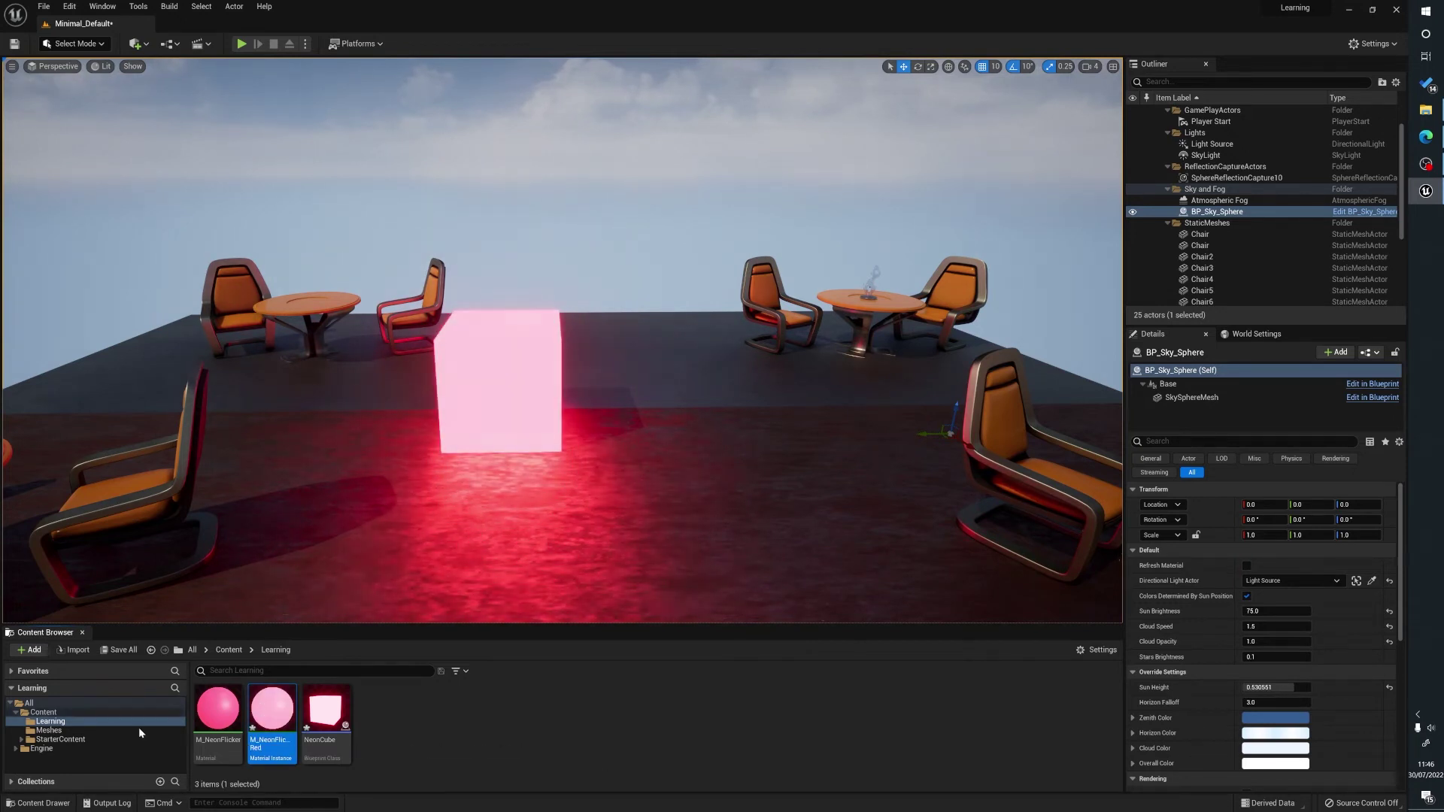
# Step: Delete the glowing neon cube from the level
pyautogui.moveTo(255, 740); pyautogui.dragTo(541, 491)
pyautogui.moveTo(333, 717); pyautogui.dragTo(279, 700)
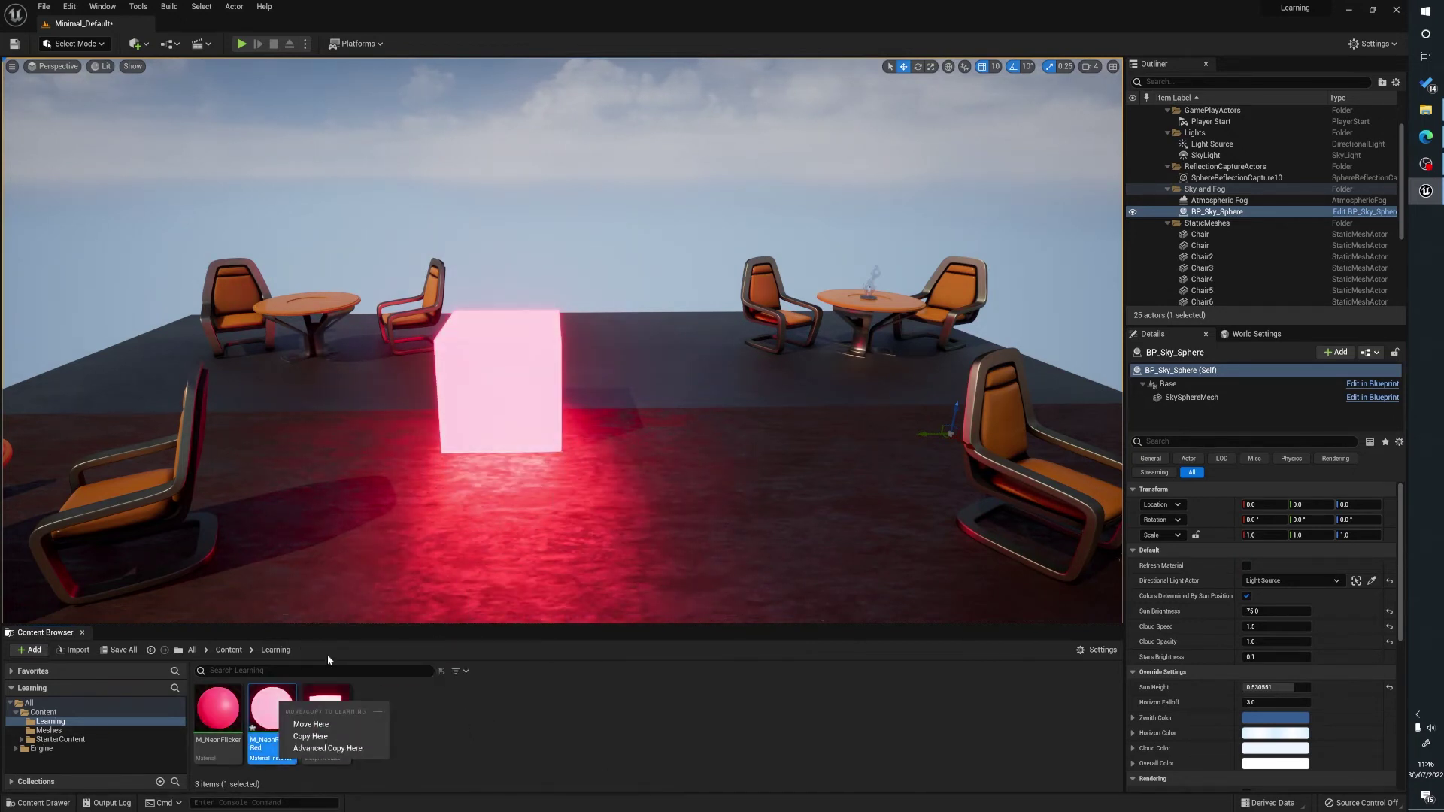
pyautogui.click(500, 406)
pyautogui.press('Delete')
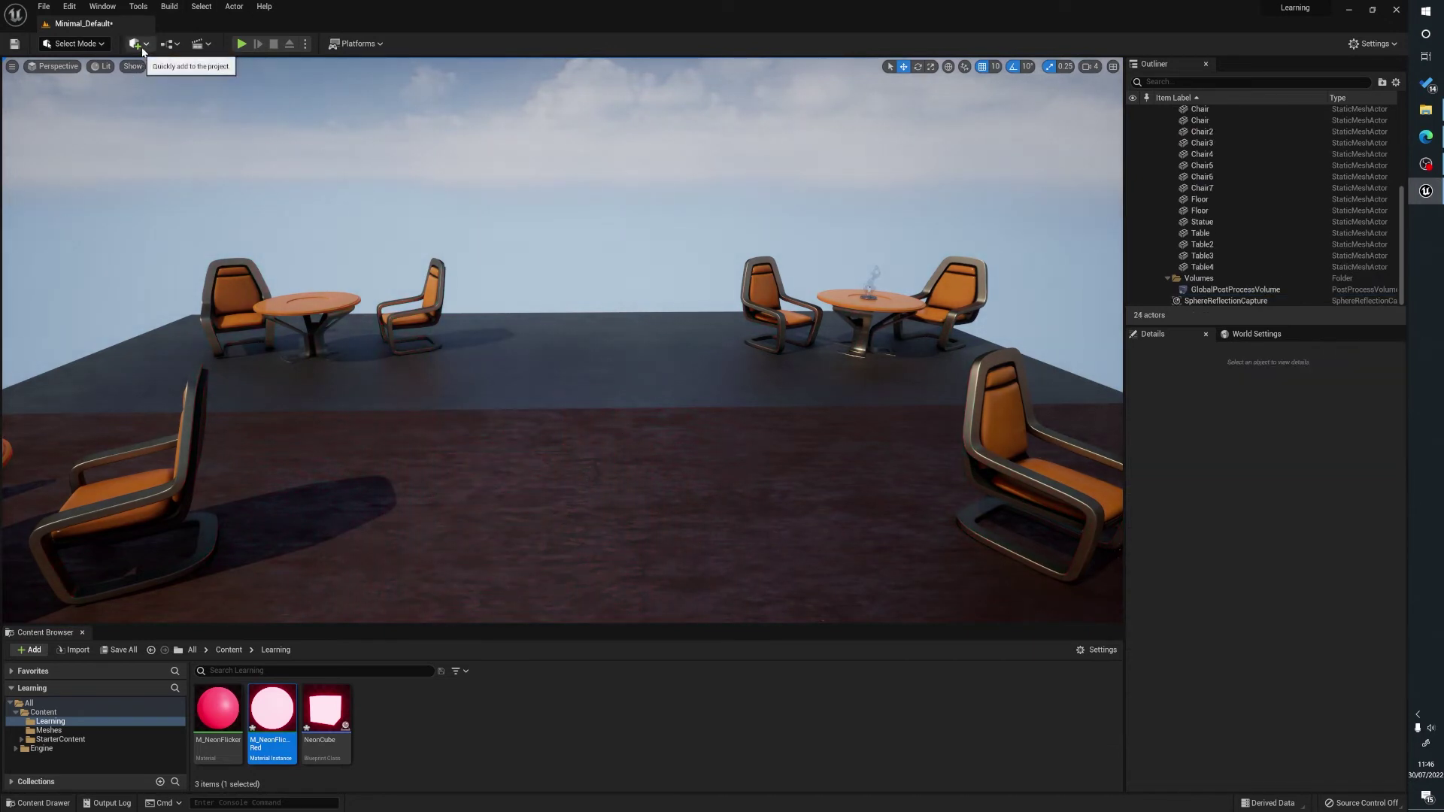
# Step: Add a cube shape to the level, bring it forward between the chairs and duplicate it to form a row of three
pyautogui.click(142, 50)
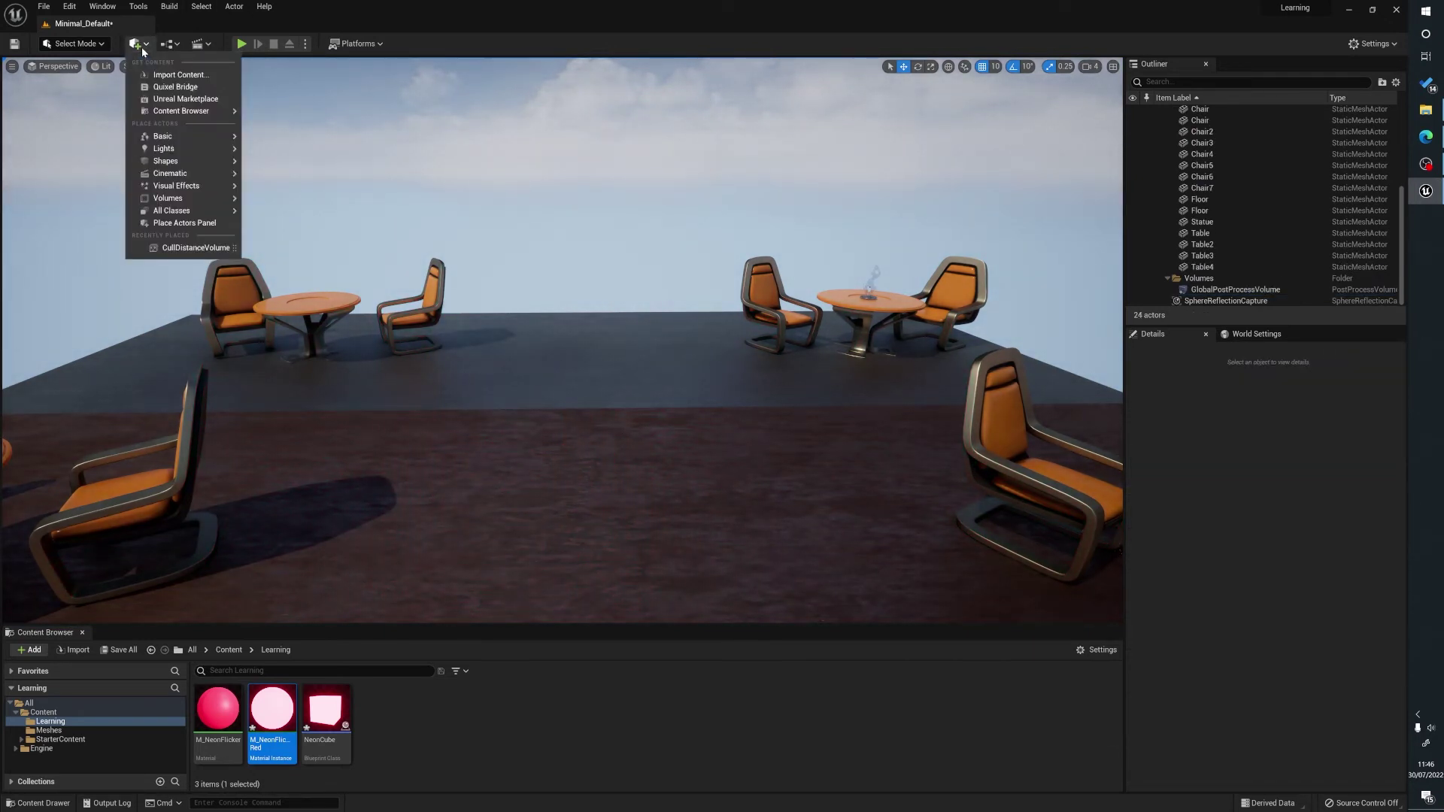
pyautogui.write('cube')
pyautogui.click(171, 82)
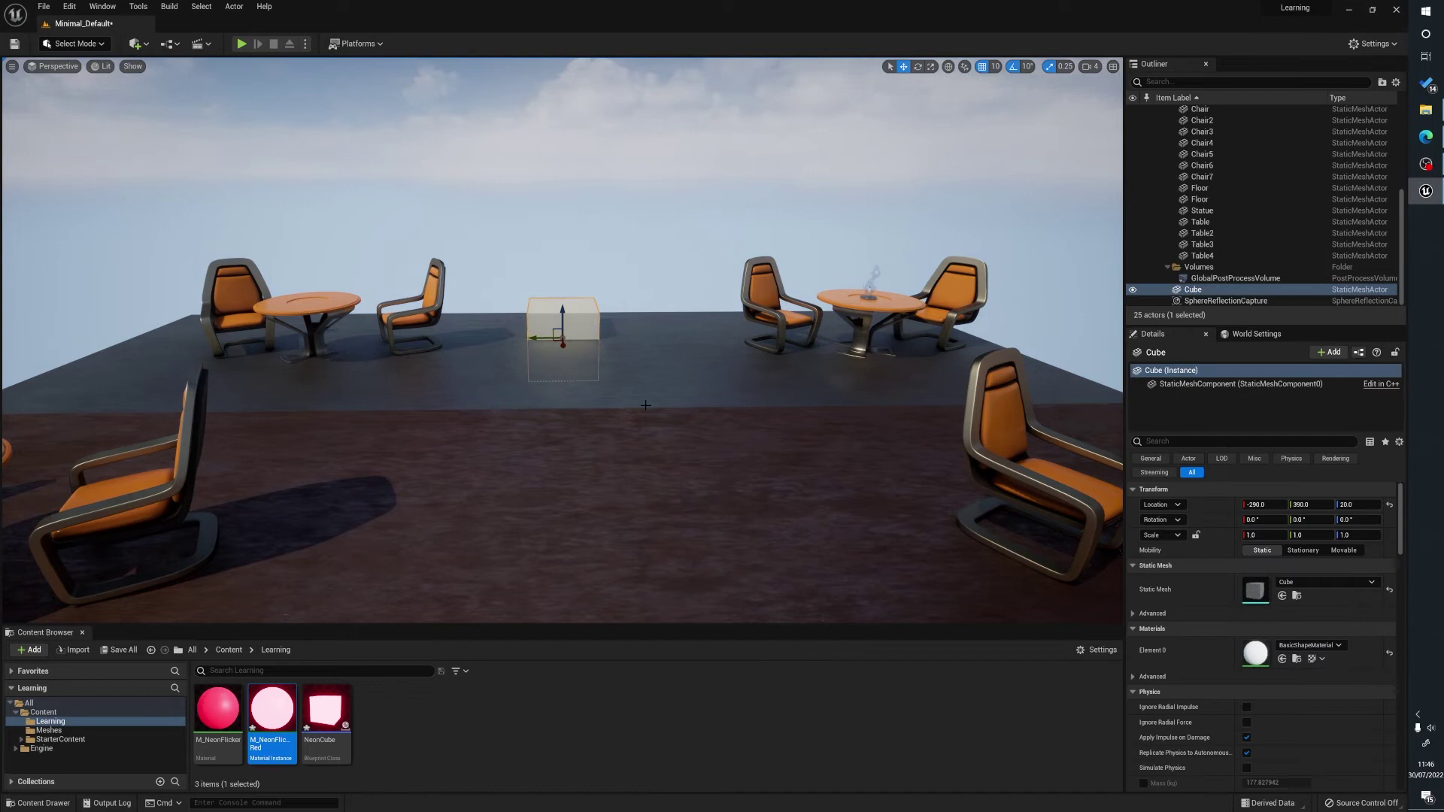
pyautogui.moveTo(576, 343); pyautogui.dragTo(709, 388)
pyautogui.scroll(-1, 440, 387)
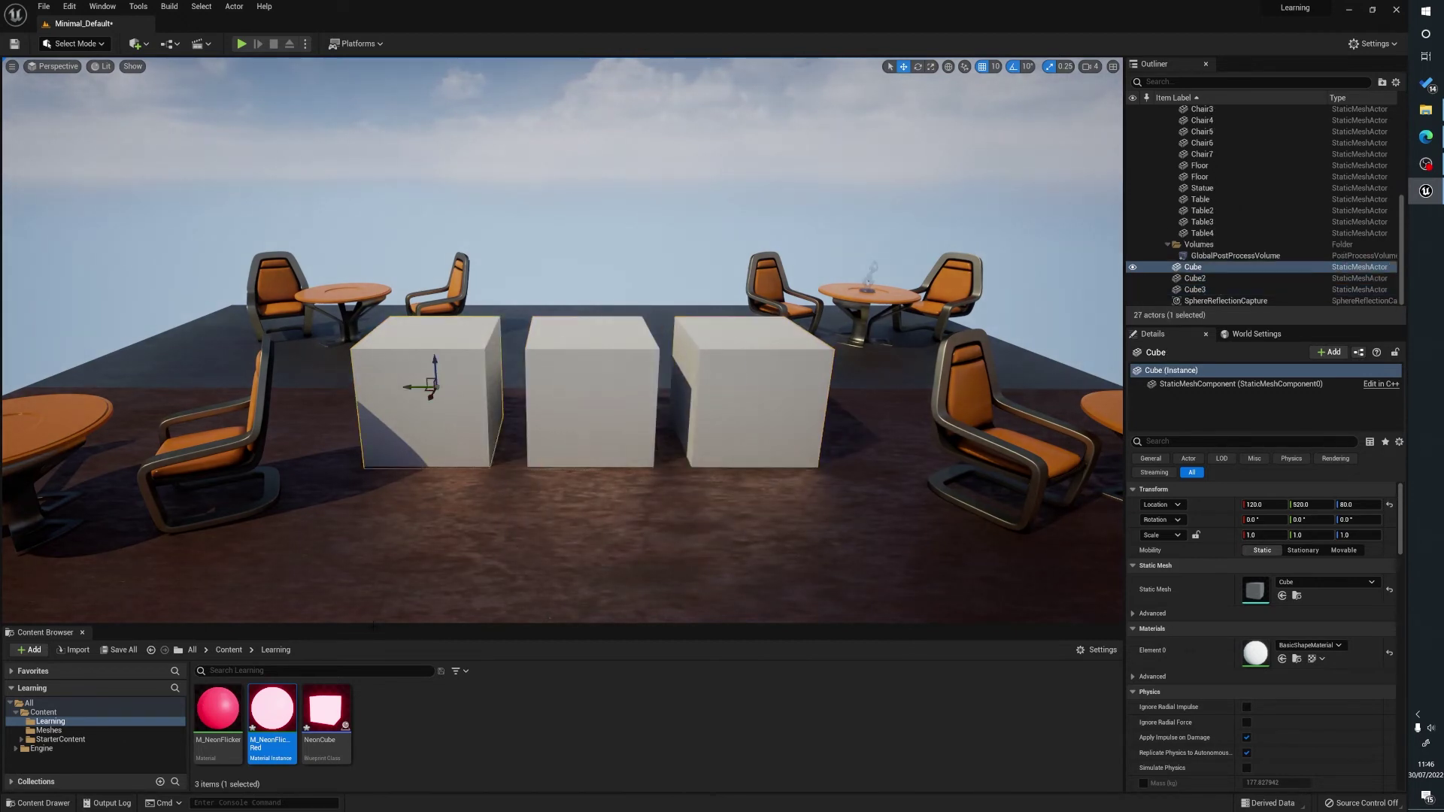
# Step: Apply the M_NeonFlickerRed material instance to the leftmost cube in the row
pyautogui.moveTo(305, 685); pyautogui.dragTo(467, 409)
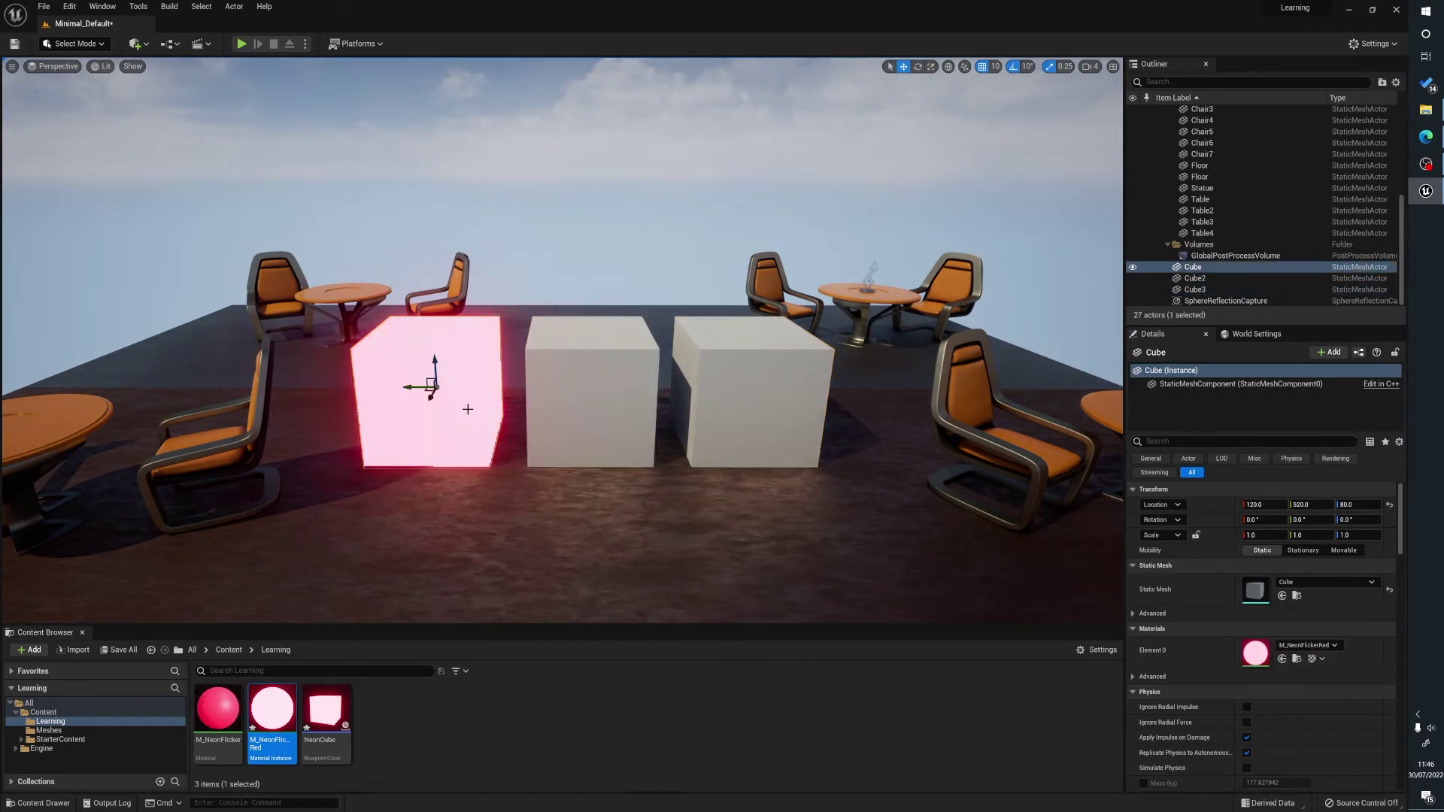
pyautogui.click(425, 746)
# Step: Create a material instance of M_NeonFlickerRed and name it M_NeonFlickerBlue
pyautogui.click(278, 724)
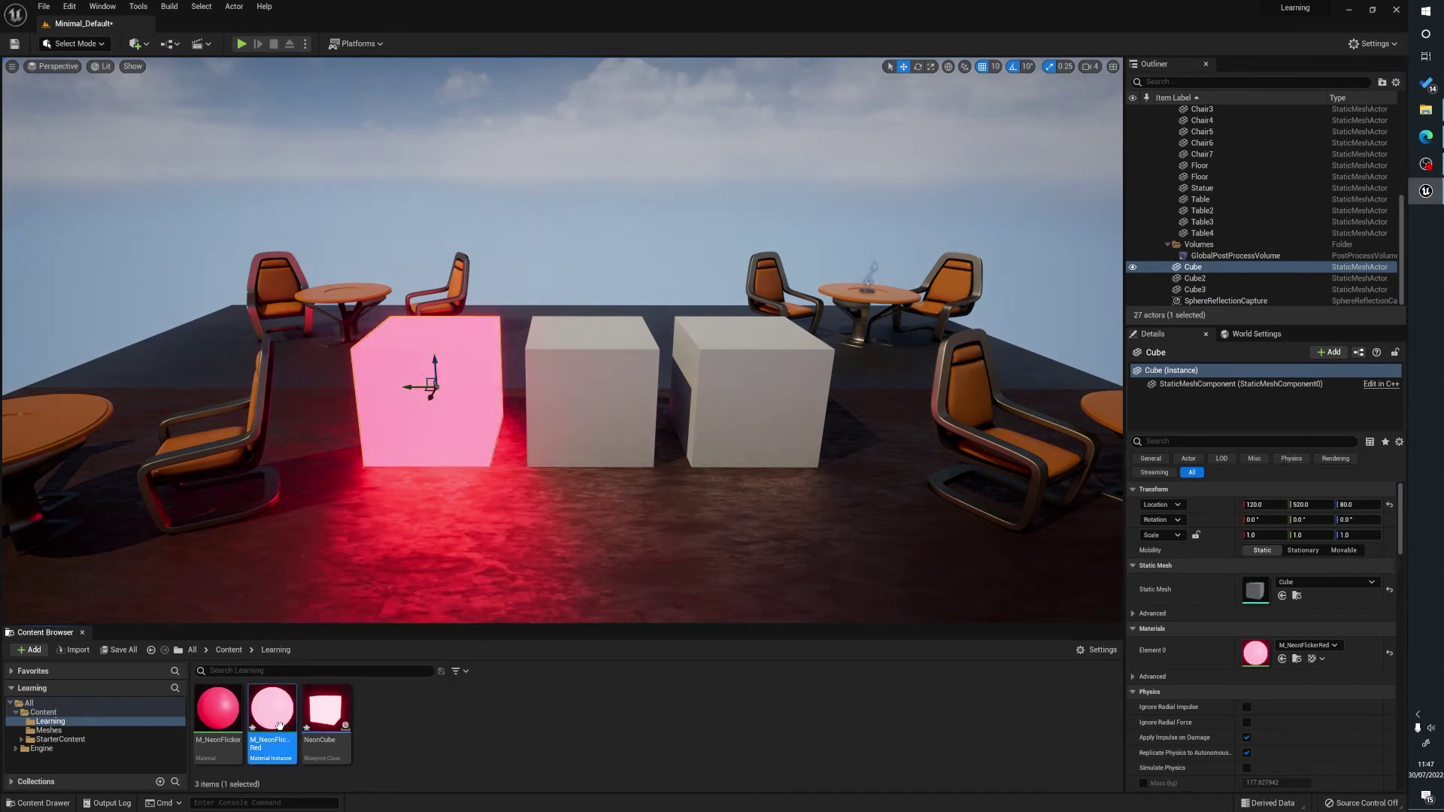
pyautogui.rightClick(281, 728)
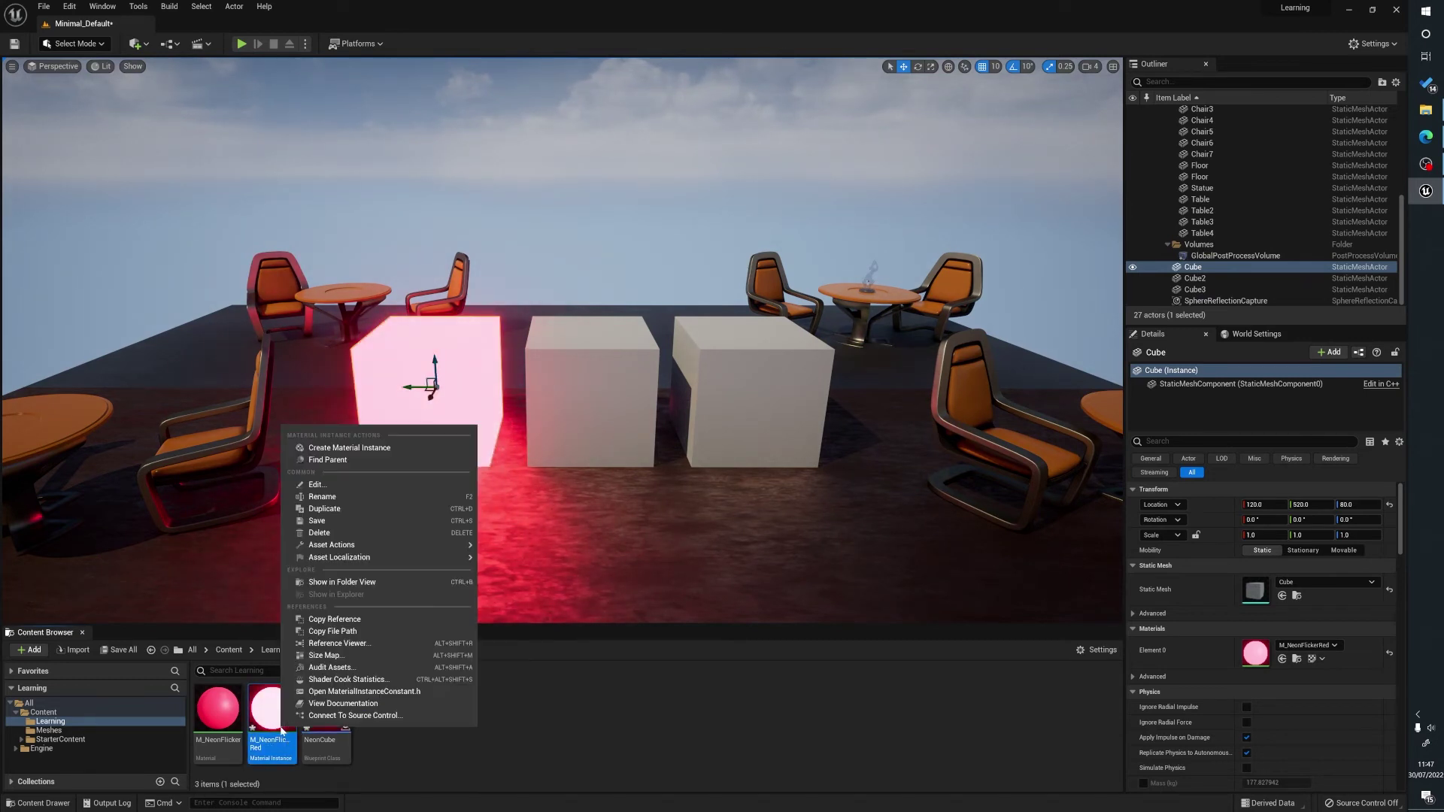
pyautogui.click(348, 447)
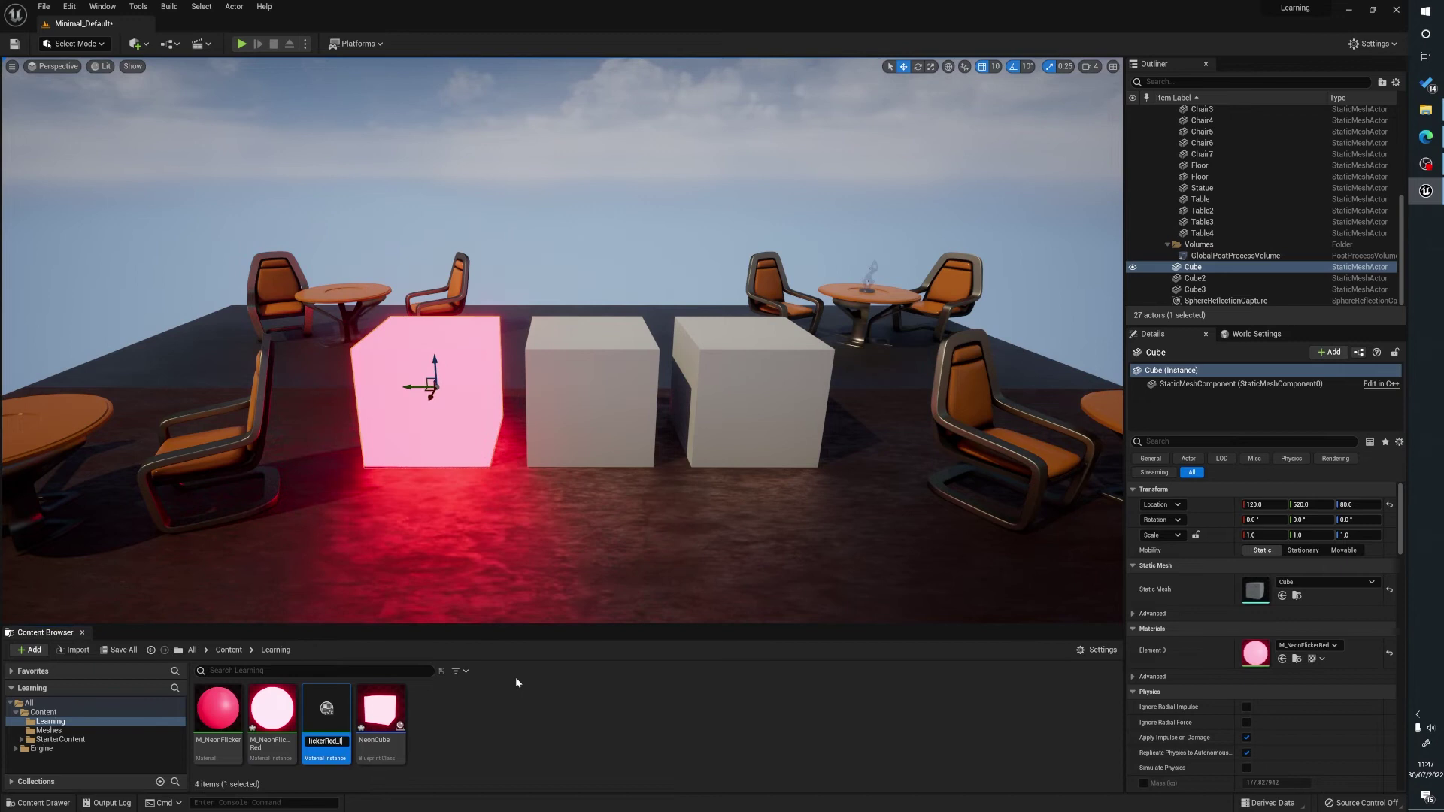
pyautogui.press('BackSpace')
pyautogui.press('BackSpace')
pyautogui.press('BackSpace')
pyautogui.press('BackSpace')
pyautogui.press('BackSpace')
pyautogui.write('Blue')
pyautogui.press('Return')
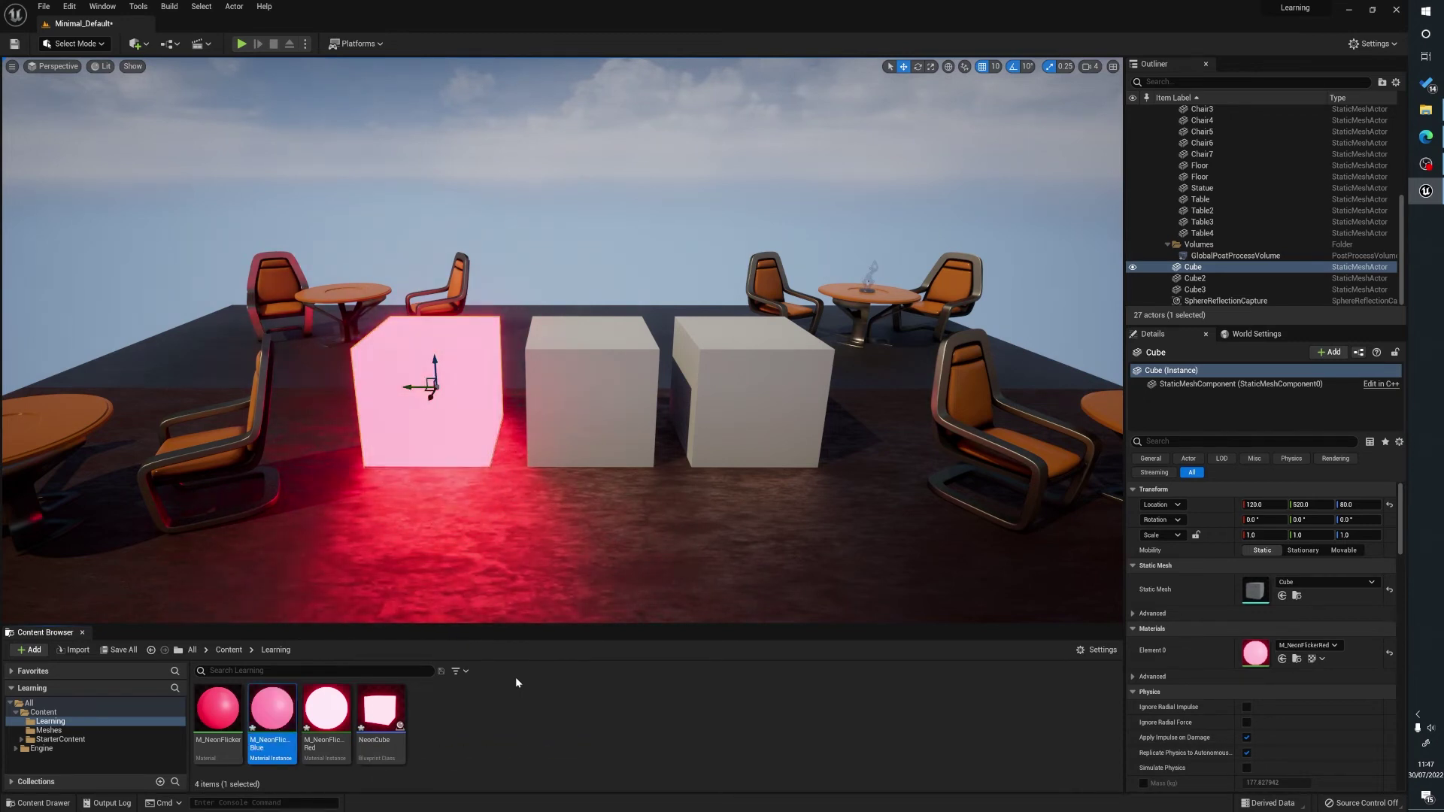
# Step: Create a material instance of M_NeonFlickerBlue and name it M_NeonFlickerGreen
pyautogui.rightClick(276, 711)
pyautogui.click(354, 442)
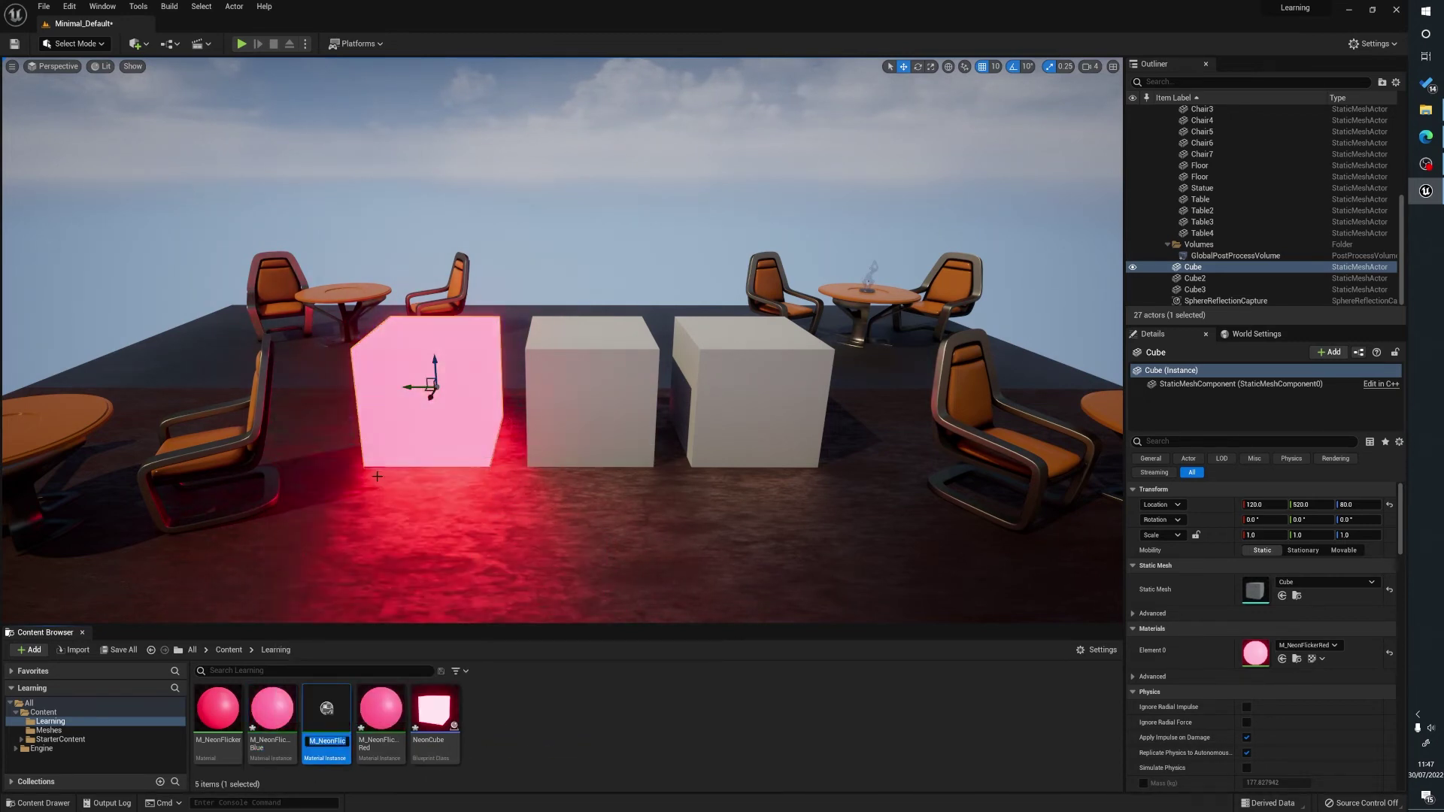
pyautogui.press('End')
pyautogui.press('BackSpace')
pyautogui.press('BackSpace')
pyautogui.press('BackSpace')
pyautogui.press('BackSpace')
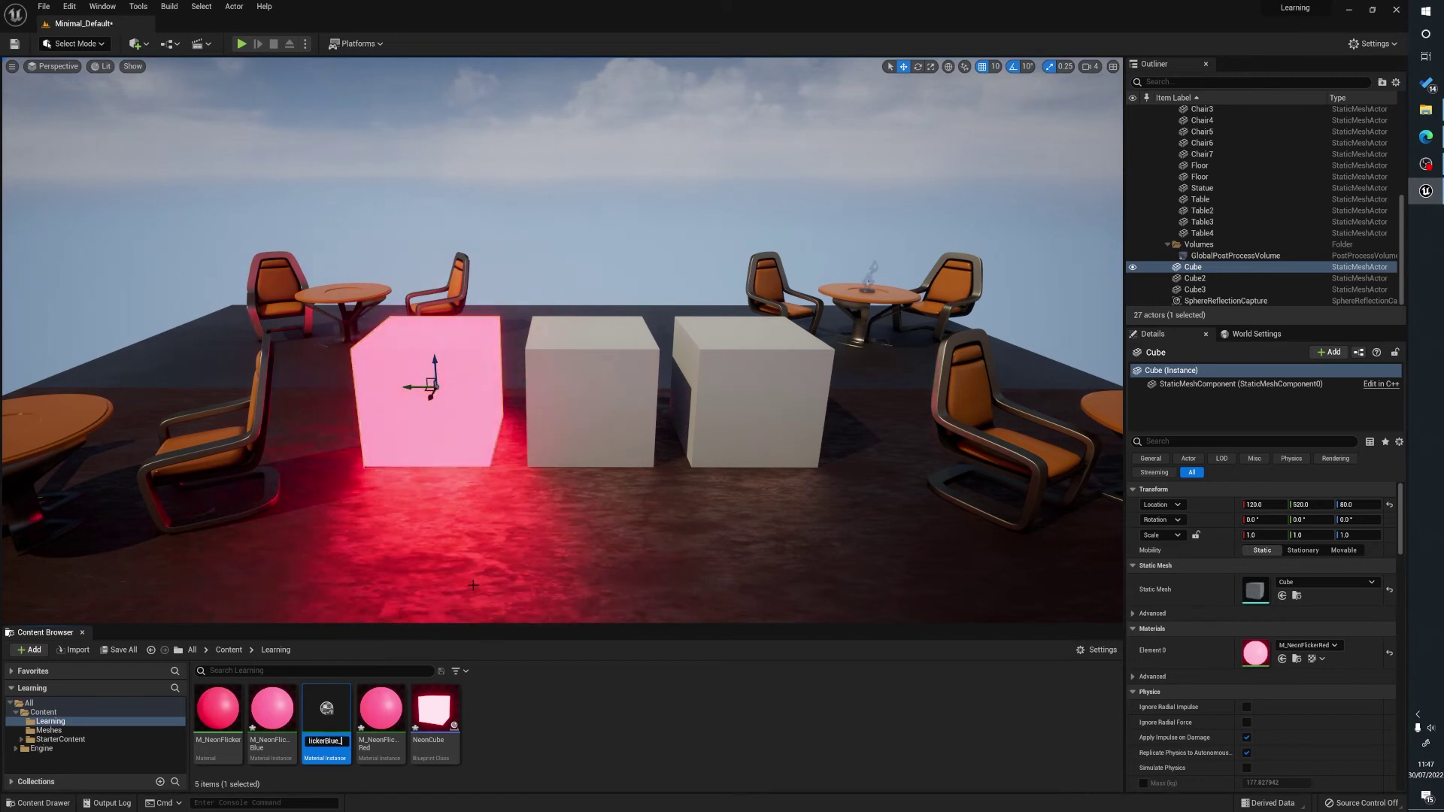
pyautogui.press('BackSpace')
pyautogui.press('BackSpace')
pyautogui.press('BackSpace')
pyautogui.press('BackSpace')
pyautogui.press('BackSpace')
pyautogui.write('Green')
pyautogui.press('Return')
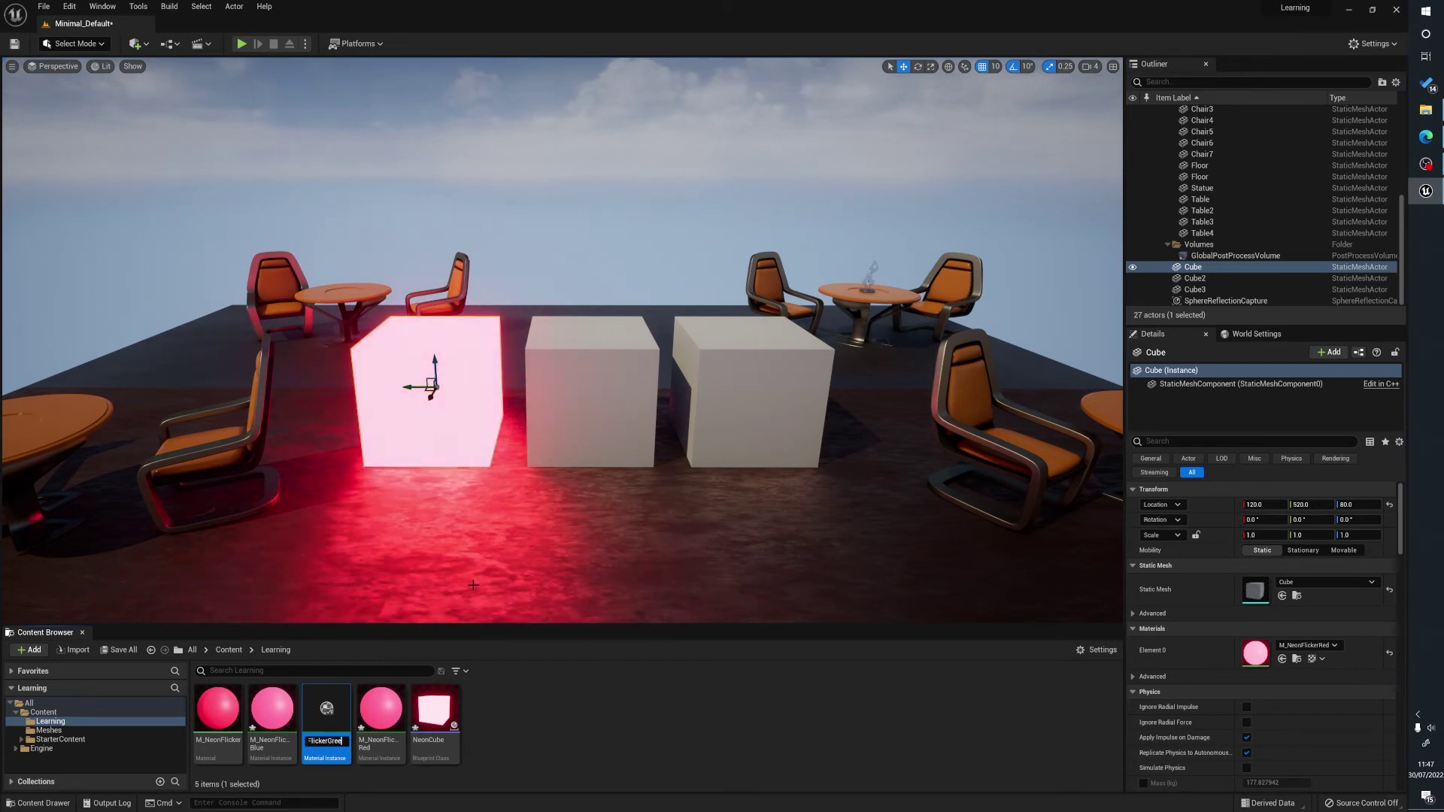
# Step: Open M_NeonFlickerBlue, enable its NeonColor override and set the colour to bright blue
pyautogui.click(272, 730)
pyautogui.doubleClick(272, 730)
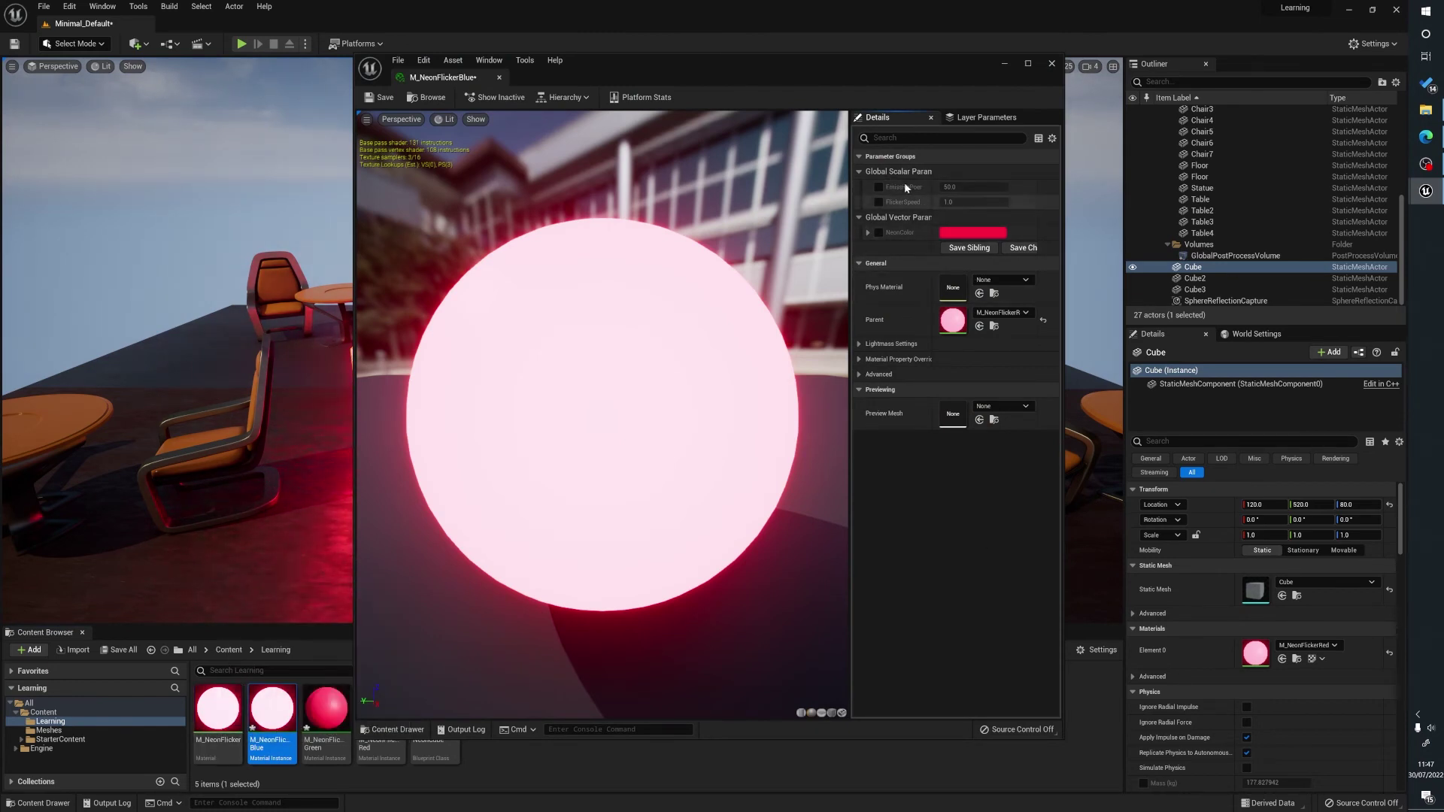
pyautogui.click(878, 232)
pyautogui.click(972, 233)
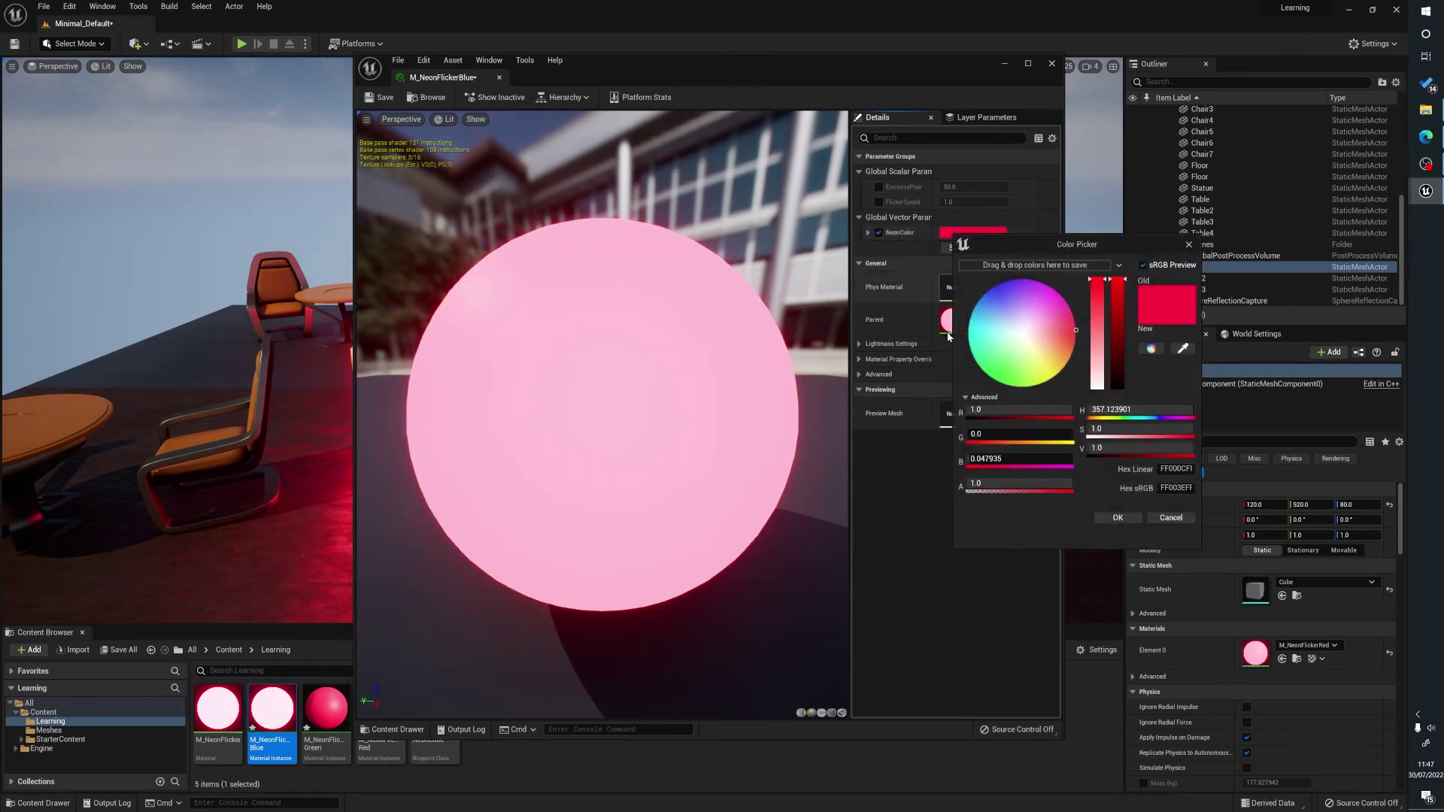
pyautogui.click(1003, 320)
pyautogui.click(981, 295)
pyautogui.click(1118, 518)
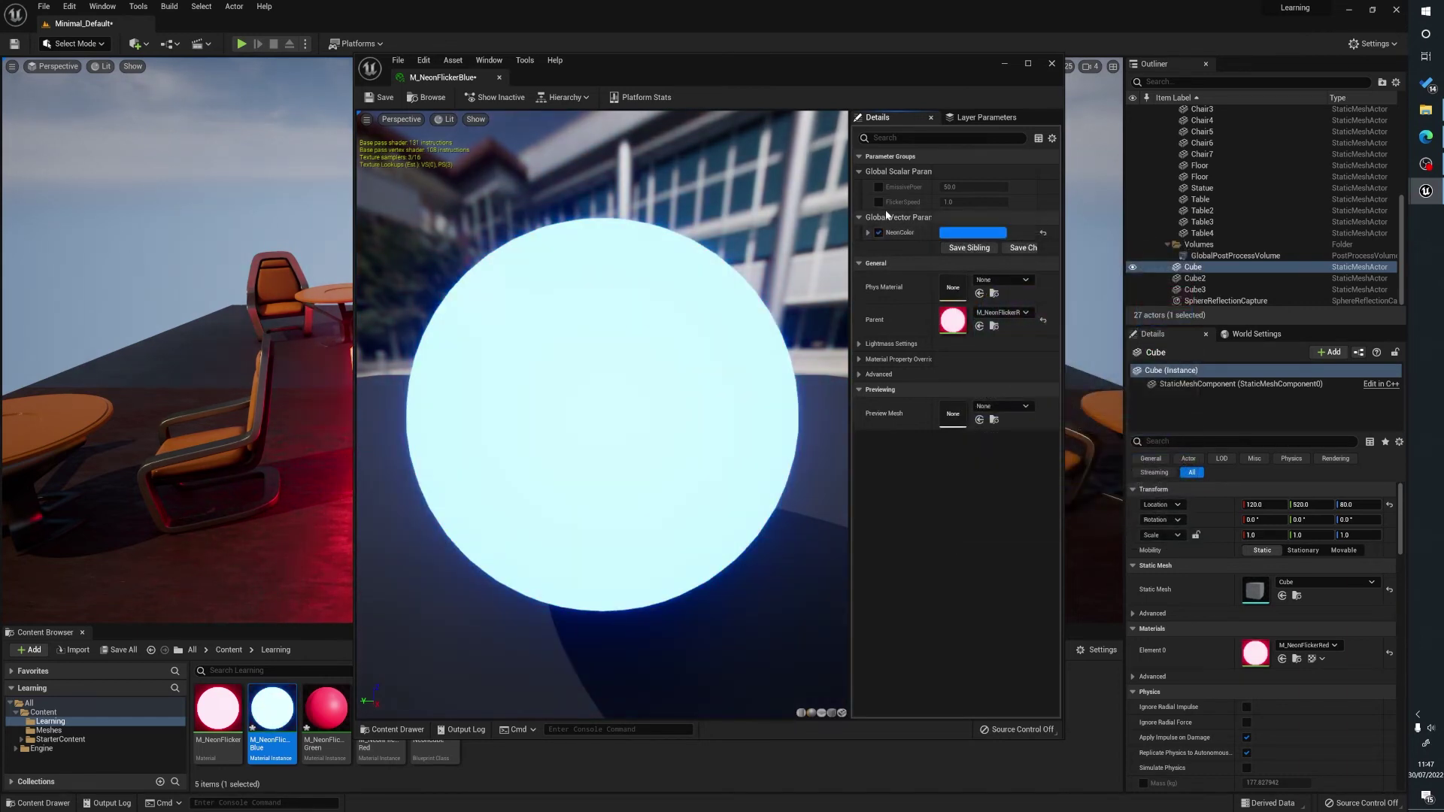
# Step: Enable the EmissivePoer and FlickerSpeed overrides, set FlickerSpeed to 0.7, then save and close M_NeonFlickerBlue
pyautogui.click(878, 187)
pyautogui.click(879, 201)
pyautogui.click(962, 202)
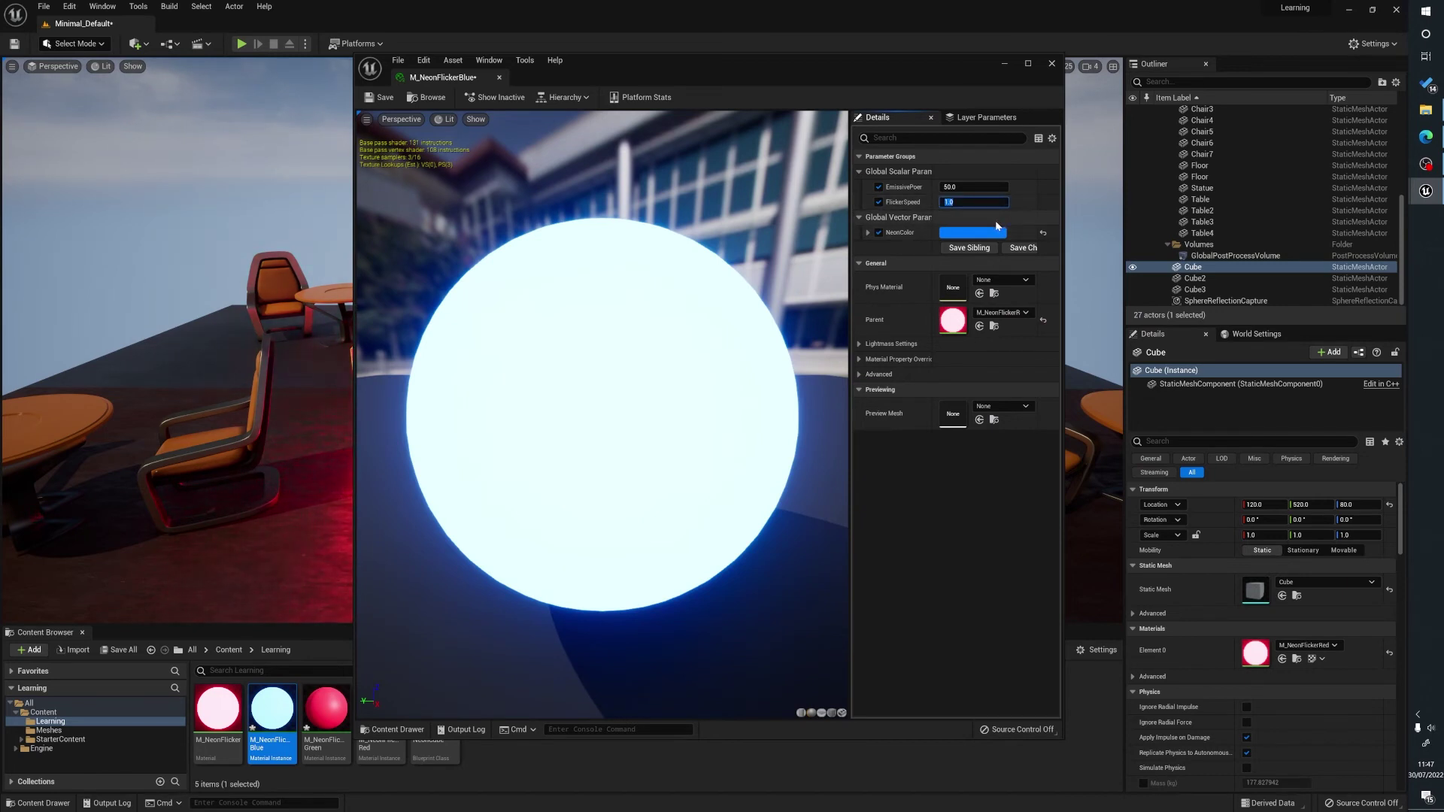
pyautogui.write('0.7')
pyautogui.press('Return')
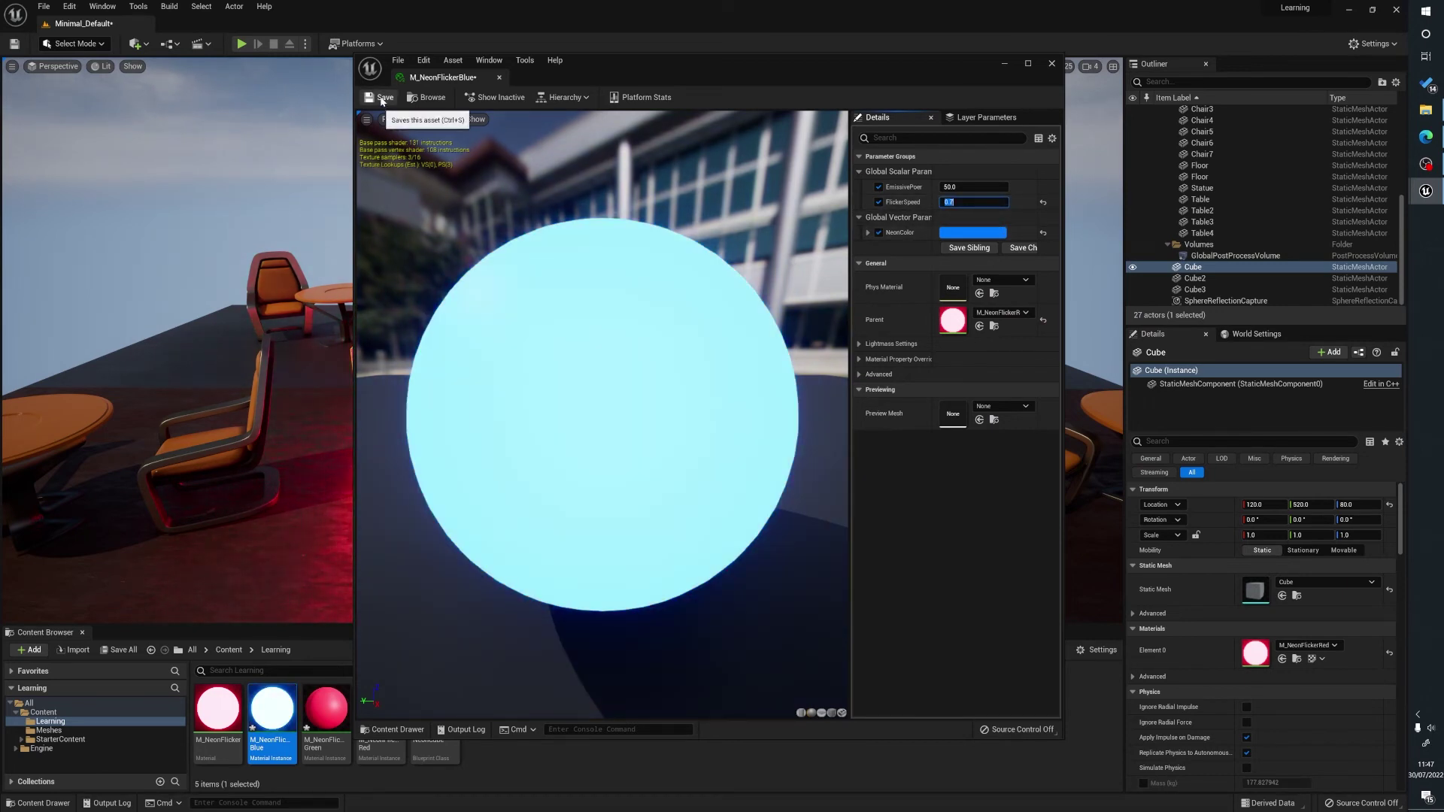
pyautogui.click(1052, 66)
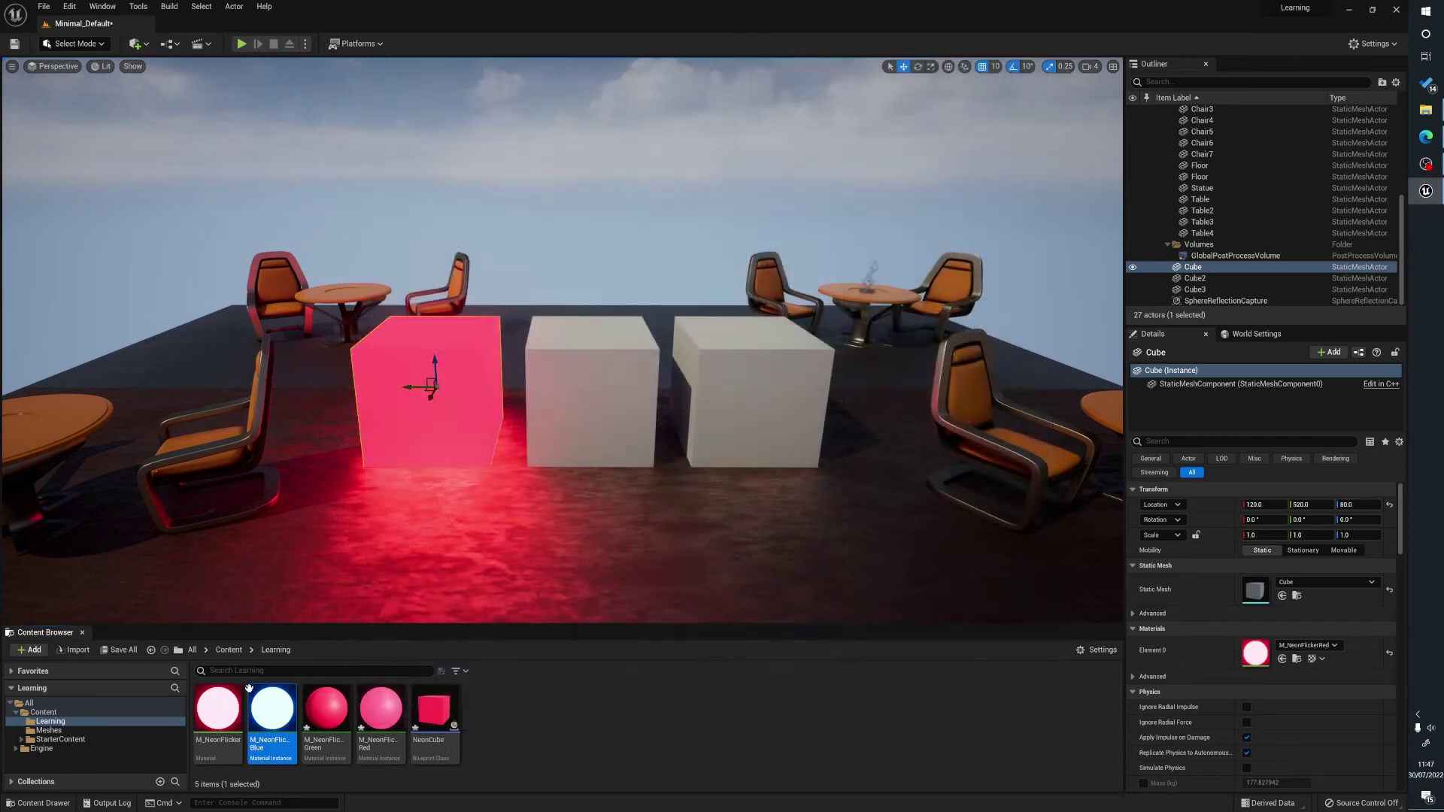
# Step: Apply M_NeonFlickerBlue to the middle cube and check the result in the level
pyautogui.moveTo(271, 707); pyautogui.dragTo(645, 447)
pyautogui.click(645, 240)
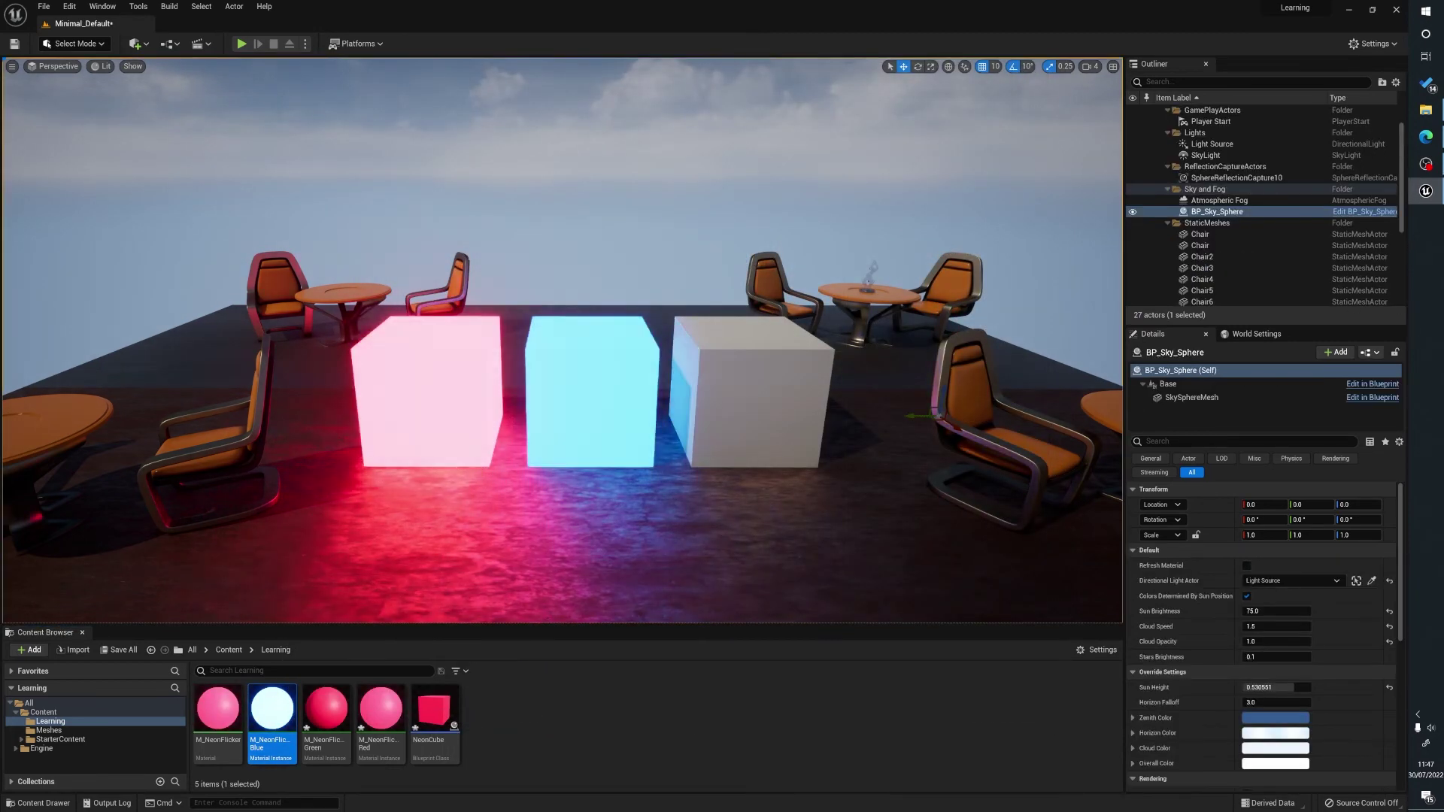
pyautogui.moveTo(645, 240); pyautogui.dragTo(641, 279)
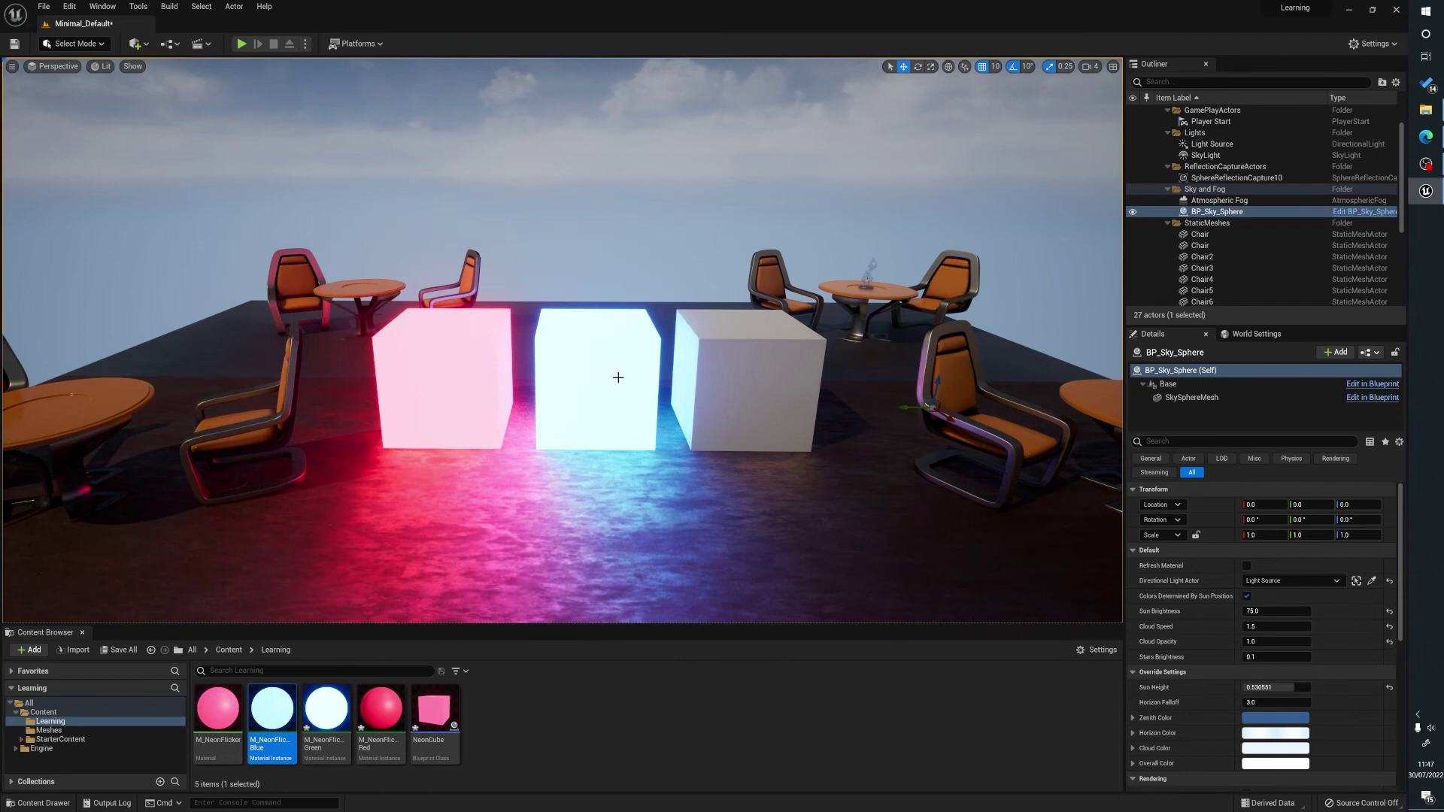
# Step: Open M_NeonFlickerGreen, enable its NeonColor, FlickerSpeed and EmissivePoer overrides, and close the editor
pyautogui.doubleClick(342, 715)
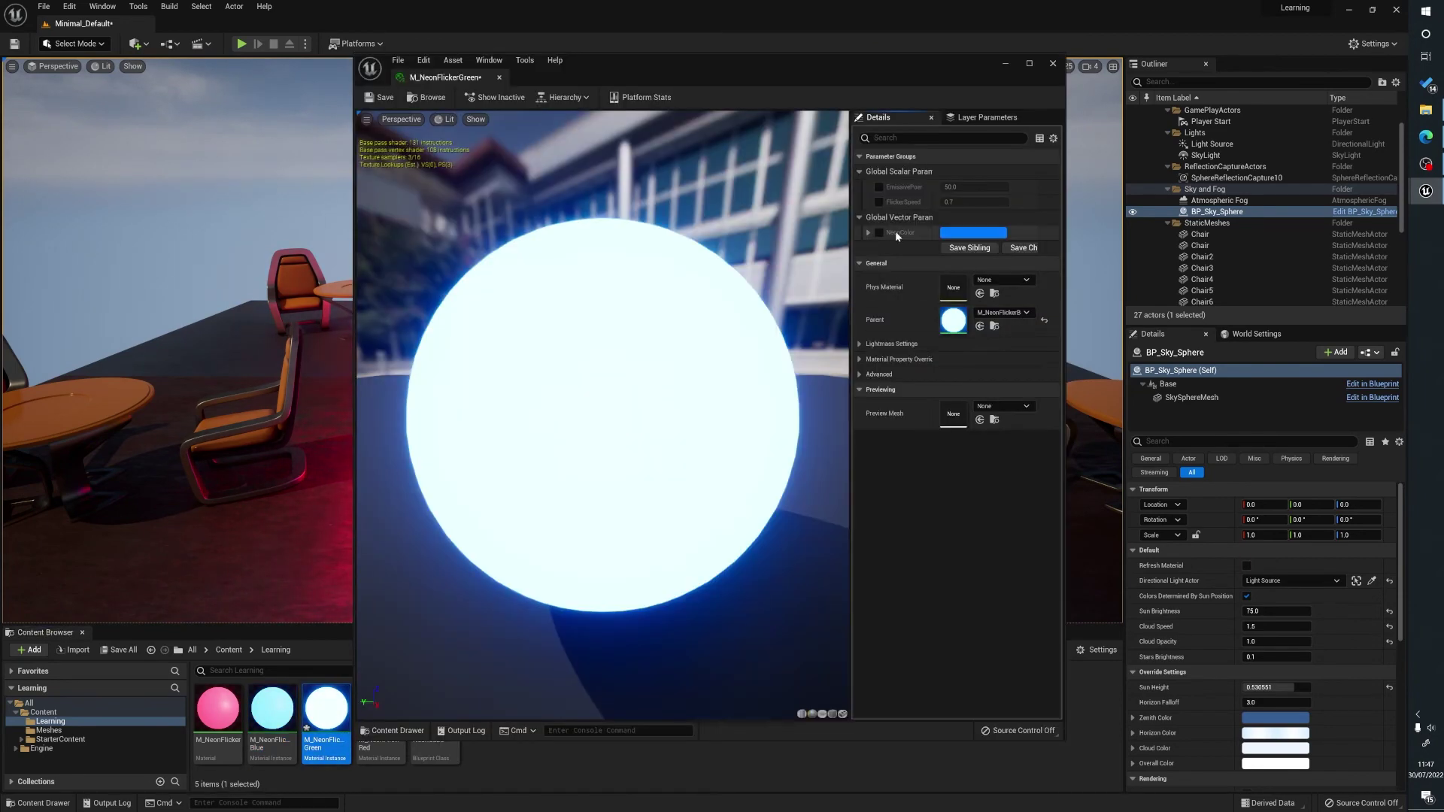
pyautogui.click(878, 232)
pyautogui.click(878, 203)
pyautogui.click(878, 188)
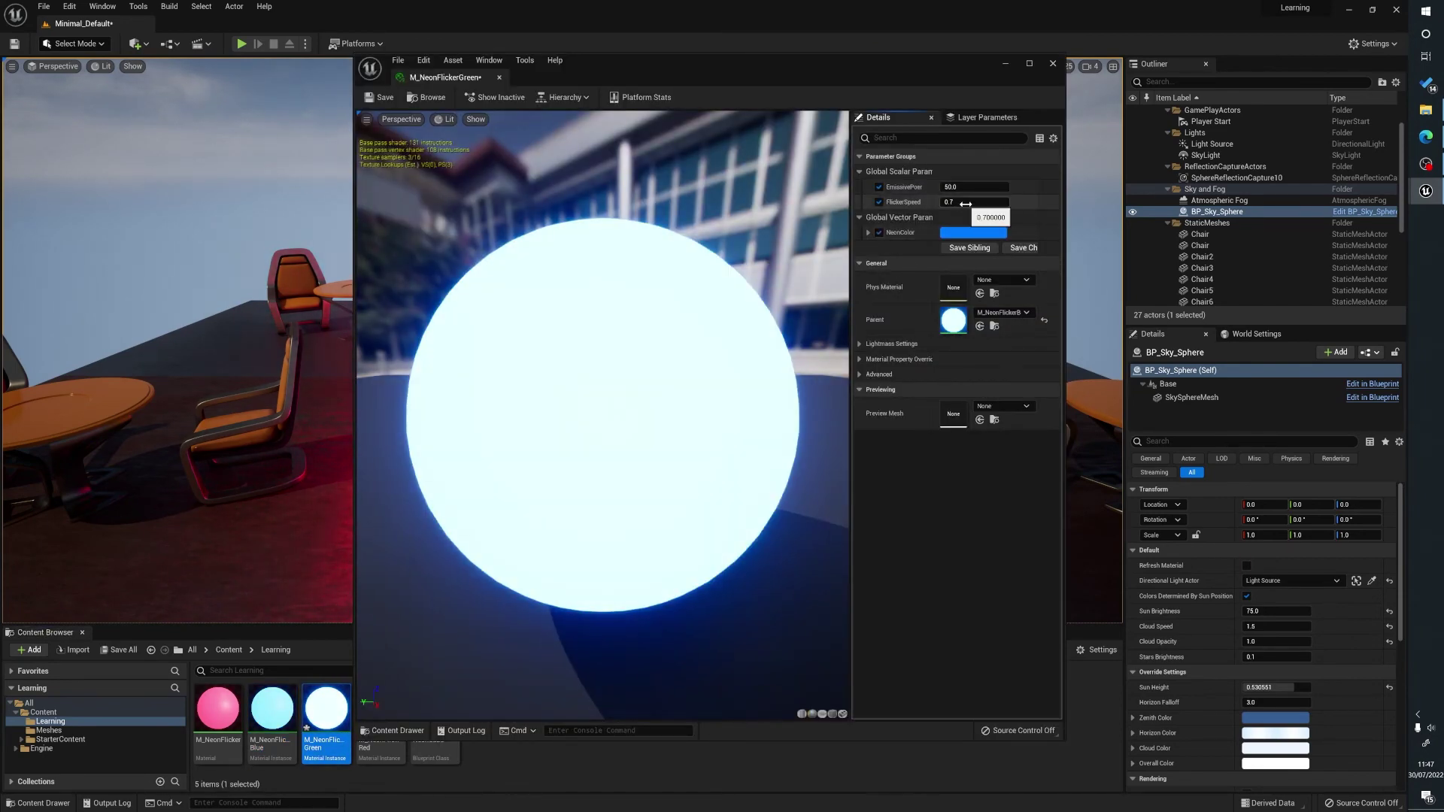
pyautogui.click(1053, 65)
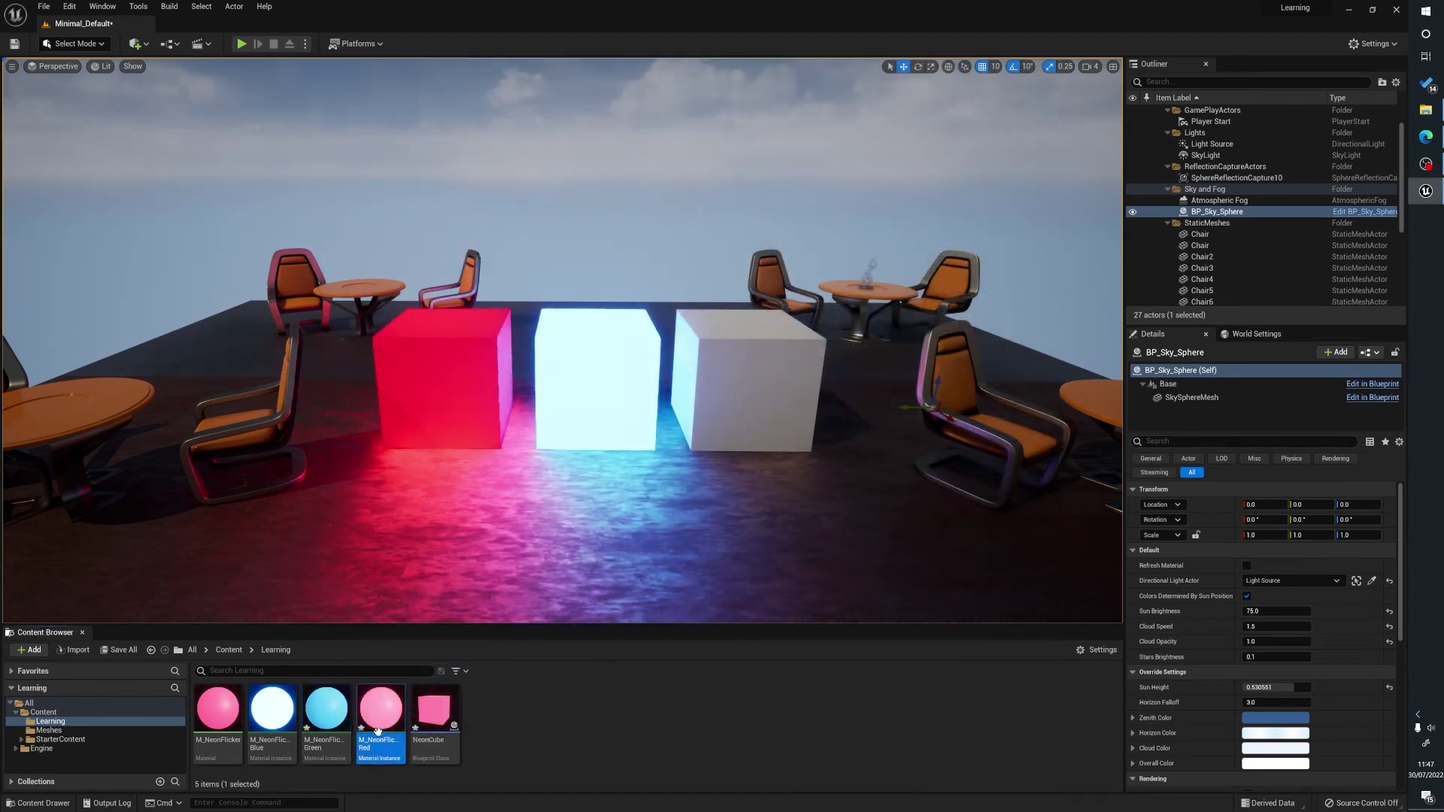
# Step: Delete the M_NeonFlickerGreen material instance from the Learning folder
pyautogui.press('Delete')
pyautogui.click(662, 595)
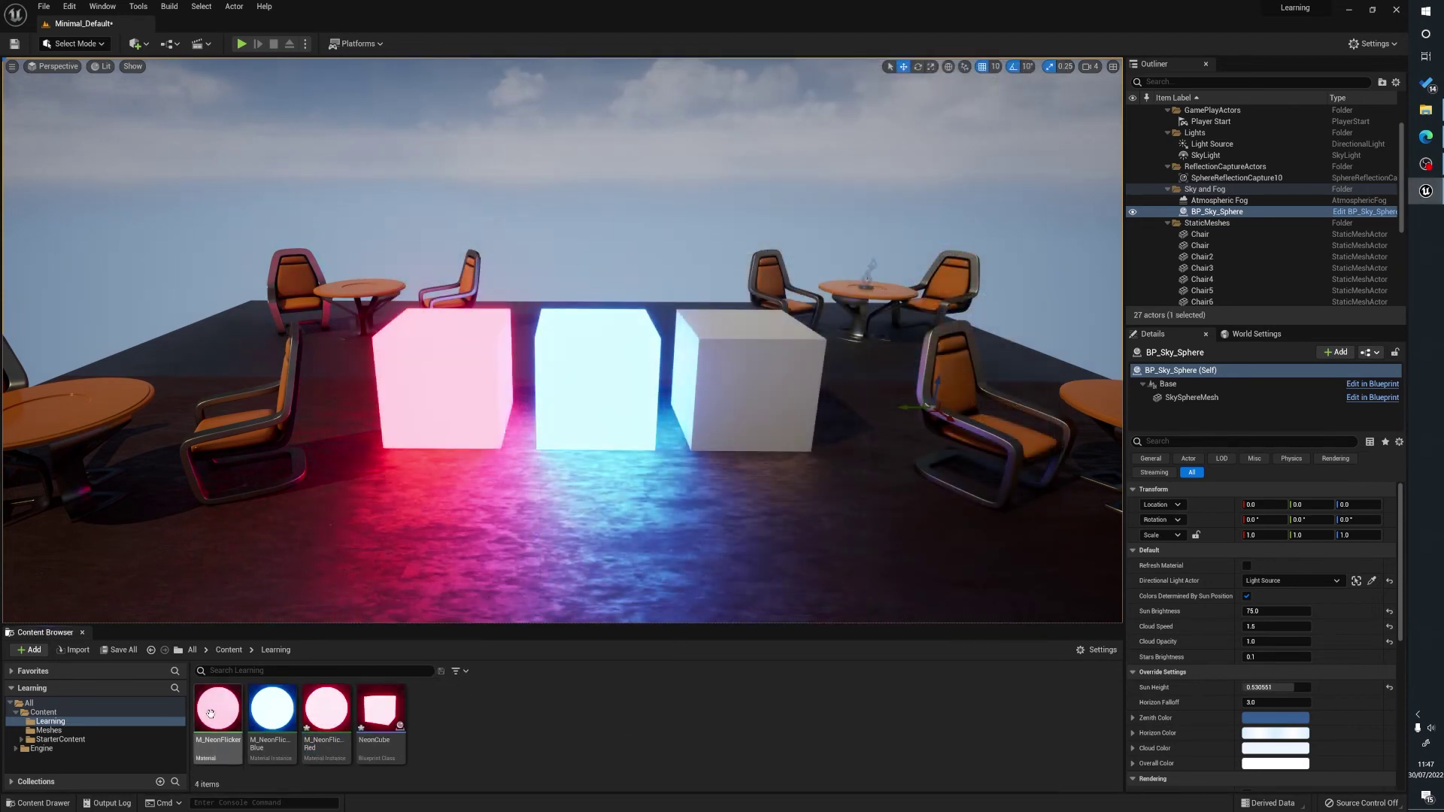
# Step: Create a material instance from M_NeonFlicker in the Learning folder and name it M_NeonFlickerGreen
pyautogui.rightClick(222, 717)
pyautogui.click(306, 449)
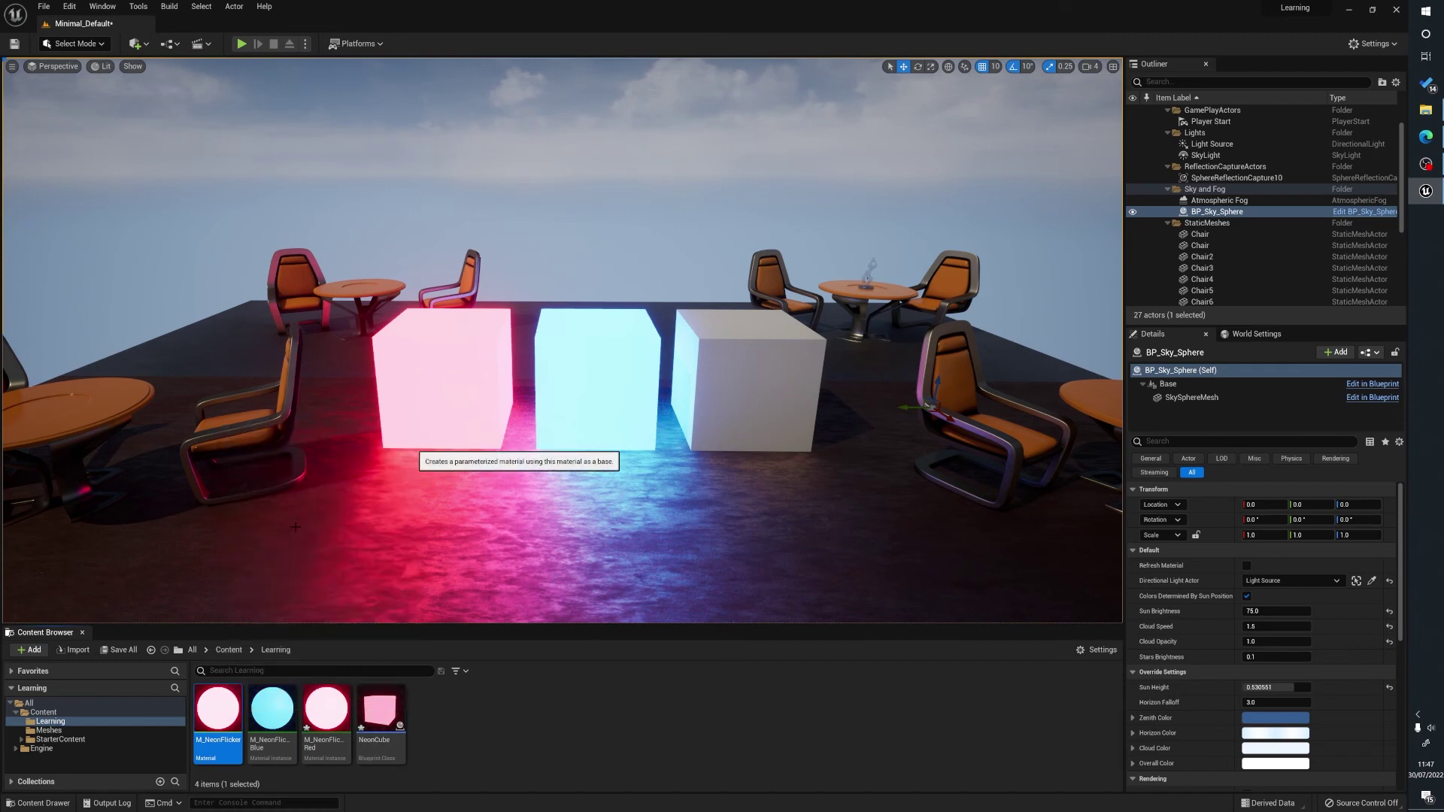
pyautogui.write('M_NeonFlicker')
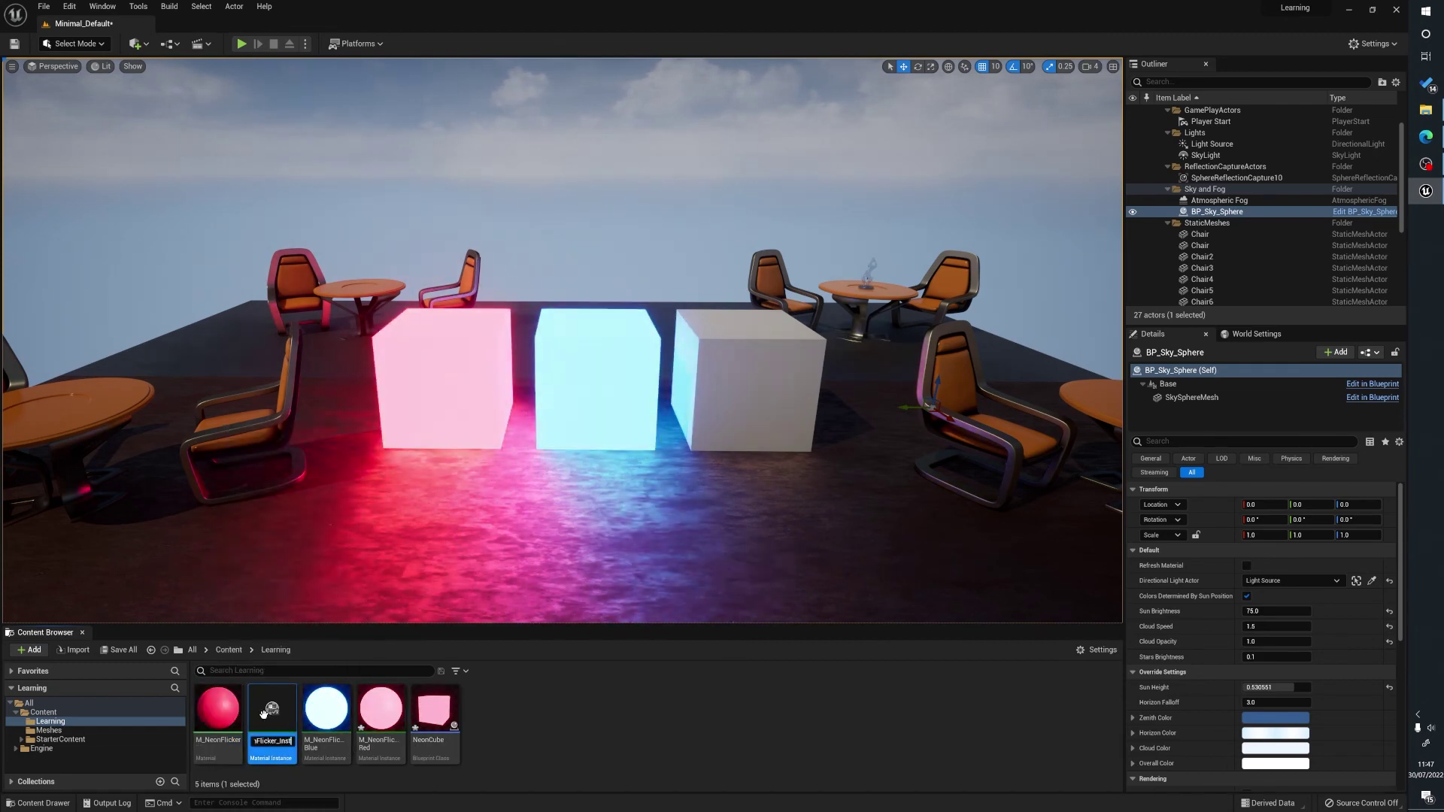
pyautogui.write('Green')
pyautogui.press('Return')
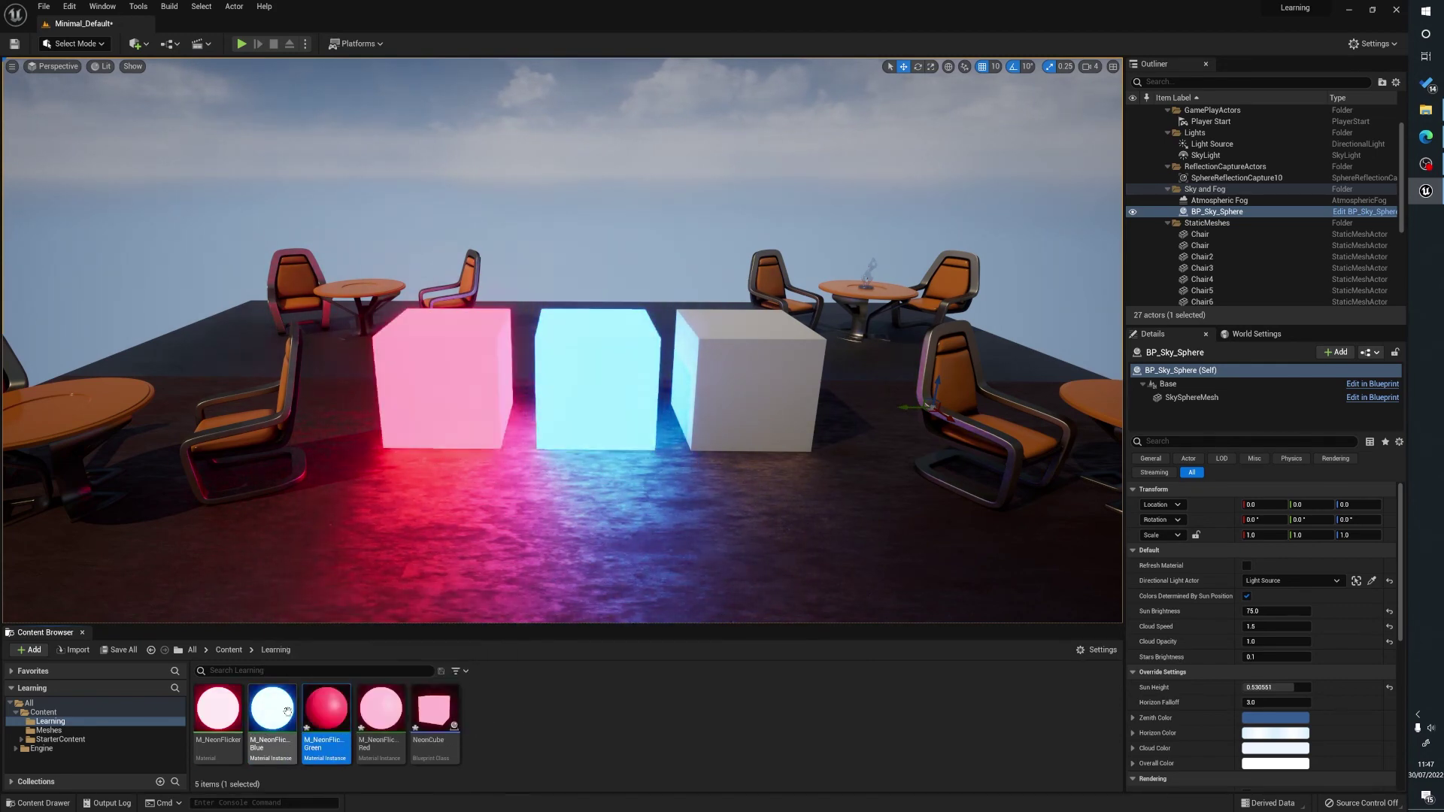
# Step: Open M_NeonFlickerGreen, enable its NeonColor, FlickerSpeed and EmissivePoer overrides, and set FlickerSpeed to 1.2
pyautogui.doubleClick(326, 707)
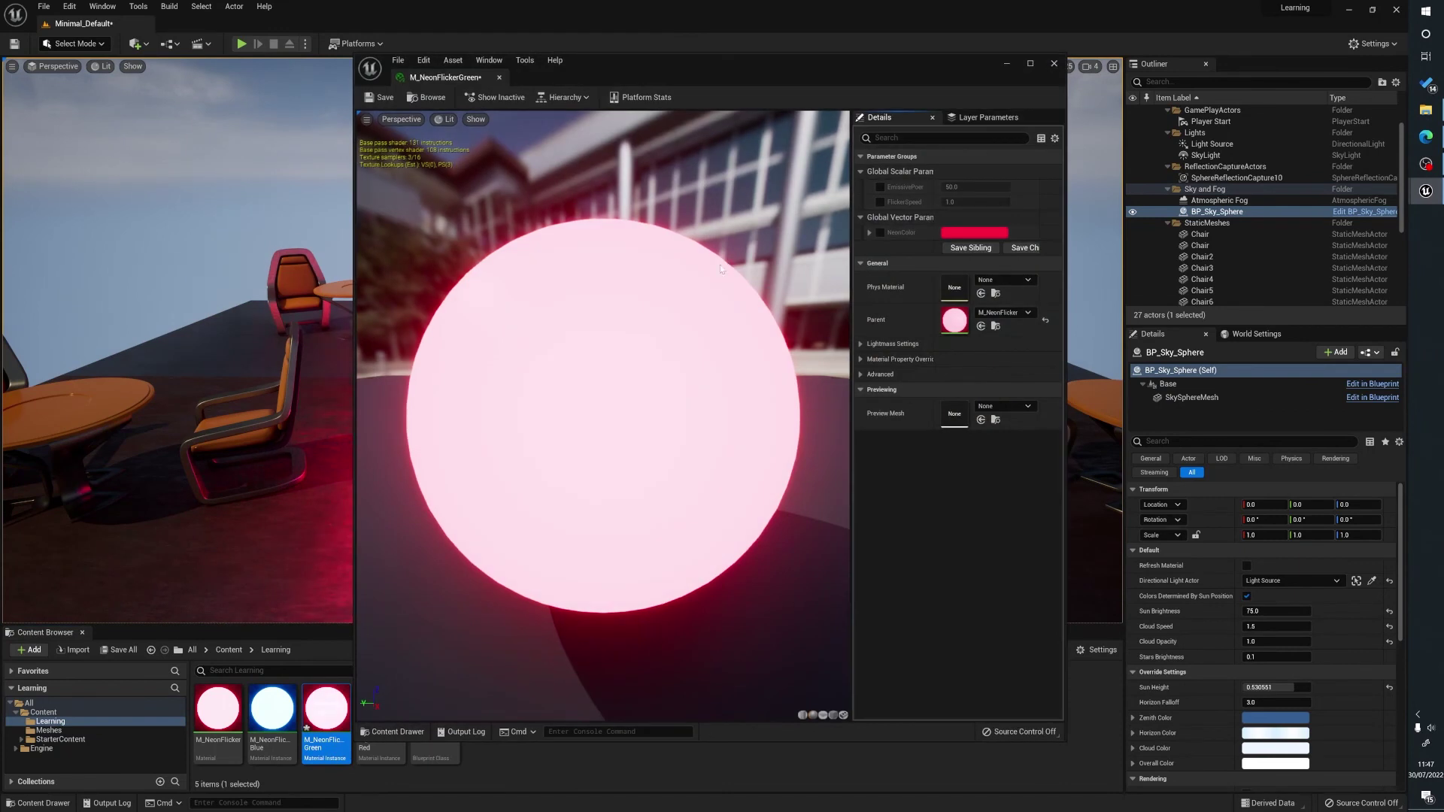
pyautogui.click(880, 232)
pyautogui.click(880, 202)
pyautogui.click(880, 187)
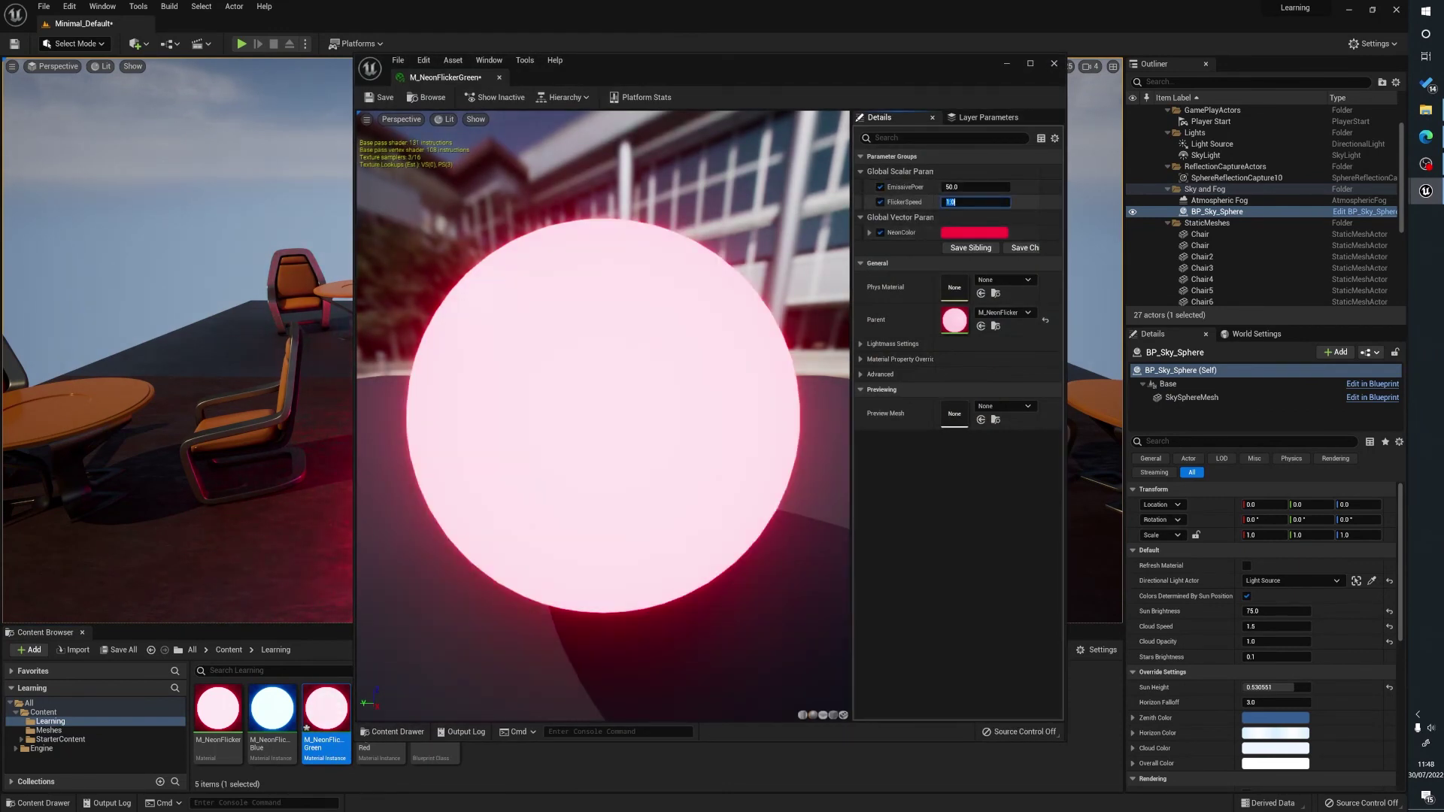
pyautogui.press('Return')
# Step: Set NeonColor to a bright green, then save and close M_NeonFlickerGreen
pyautogui.click(959, 234)
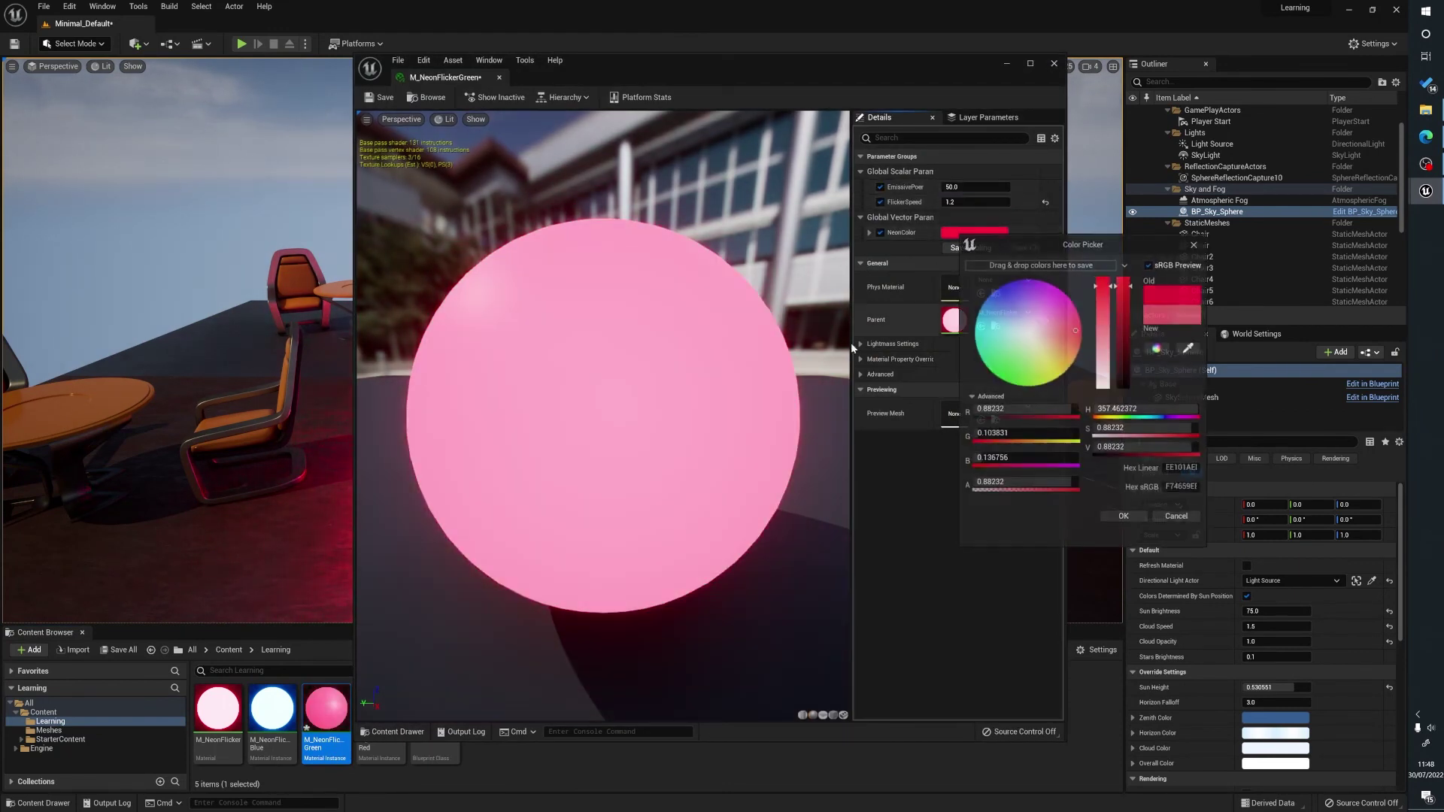
pyautogui.click(1007, 382)
pyautogui.click(1124, 518)
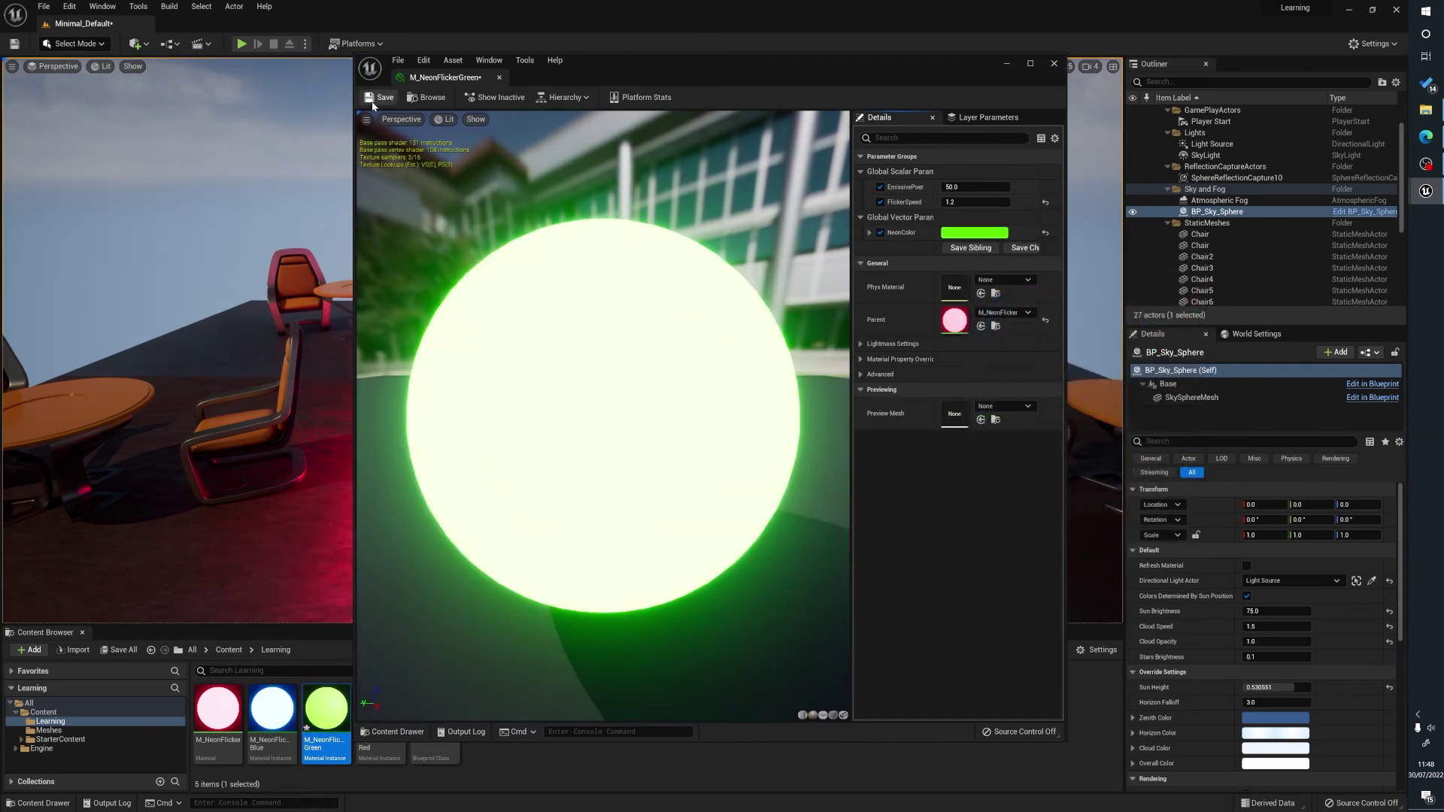
pyautogui.click(1053, 63)
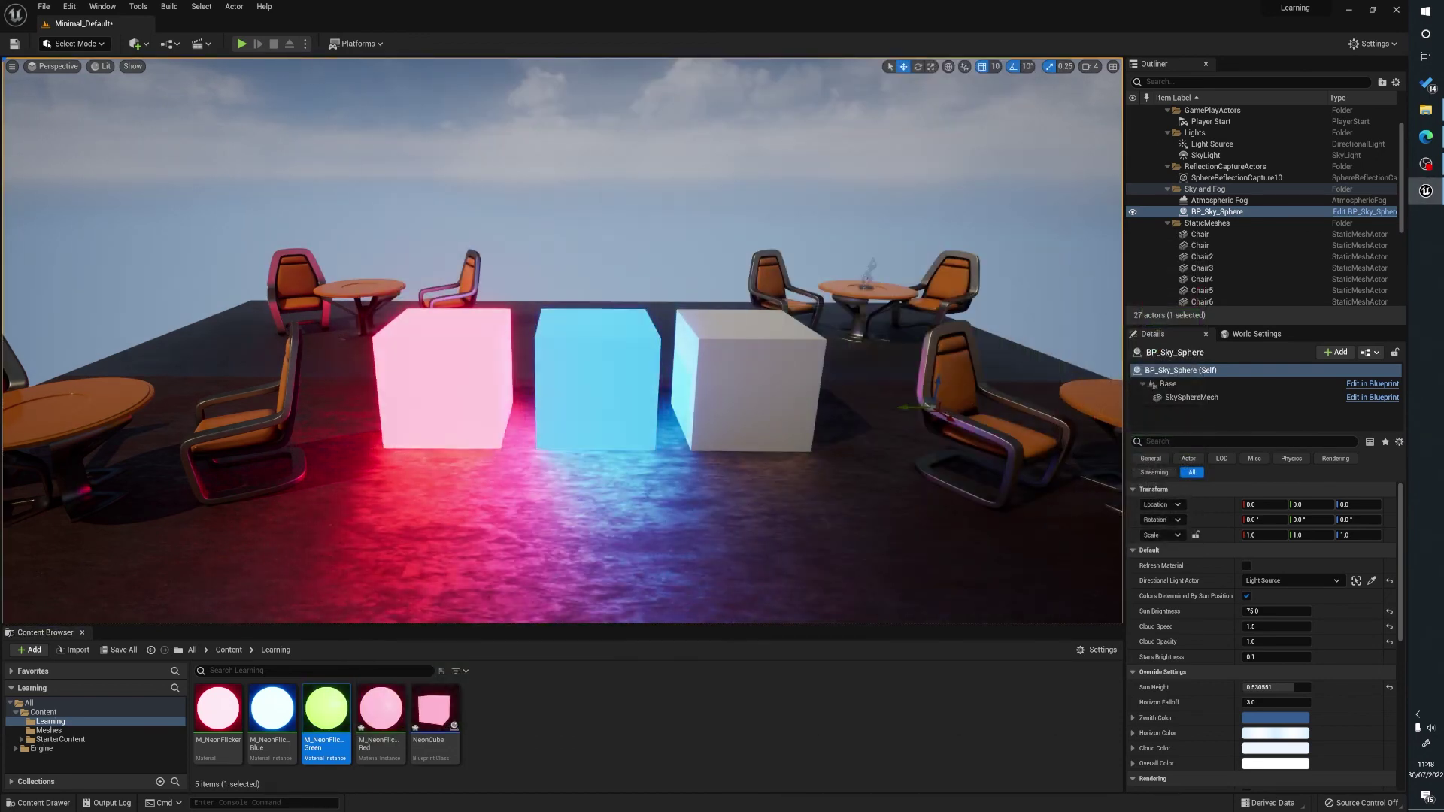
# Step: Apply M_NeonFlickerGreen to the remaining white cube and review the instance's parameters in its editor
pyautogui.click(748, 384)
pyautogui.moveTo(784, 407); pyautogui.dragTo(782, 398)
pyautogui.click(699, 216)
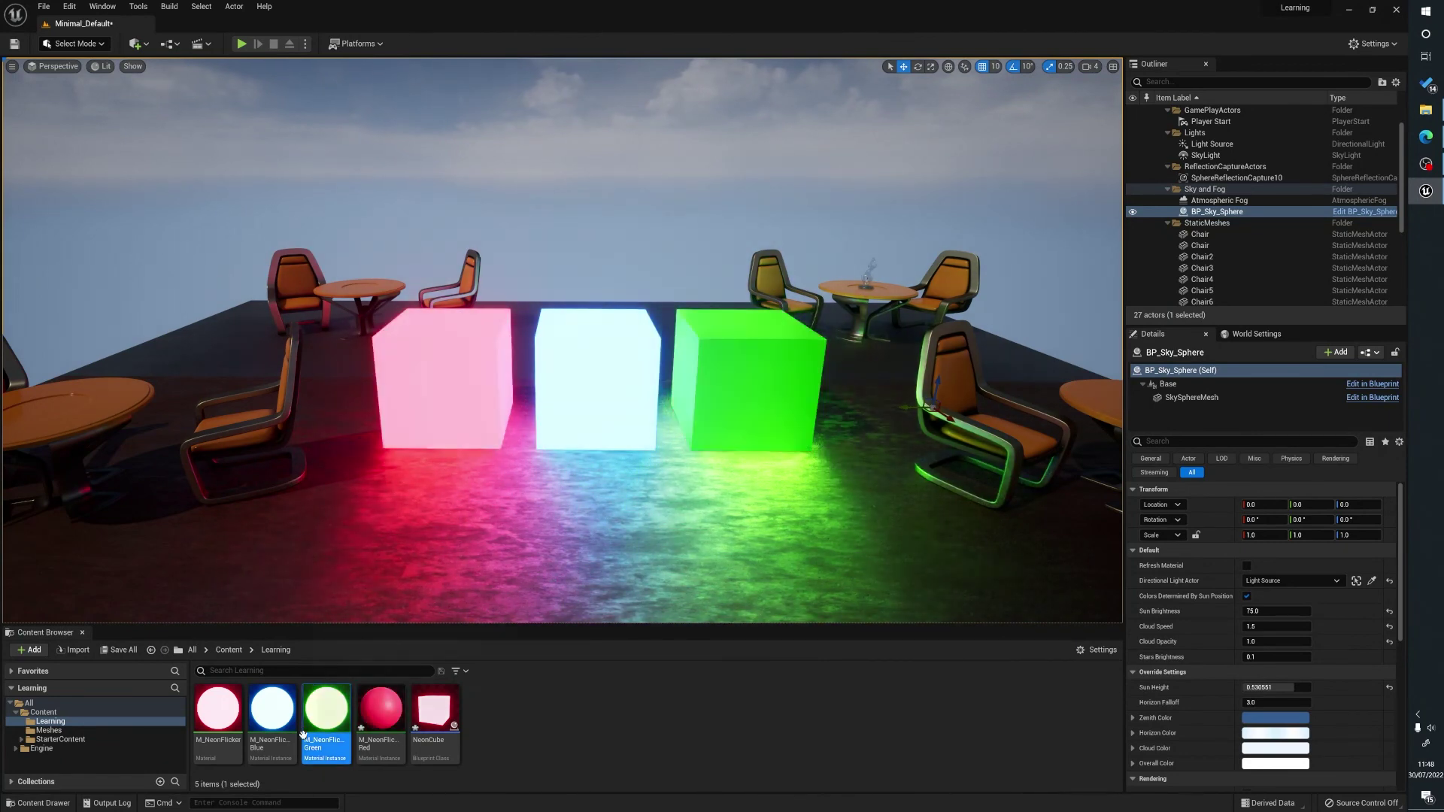
pyautogui.doubleClick(327, 709)
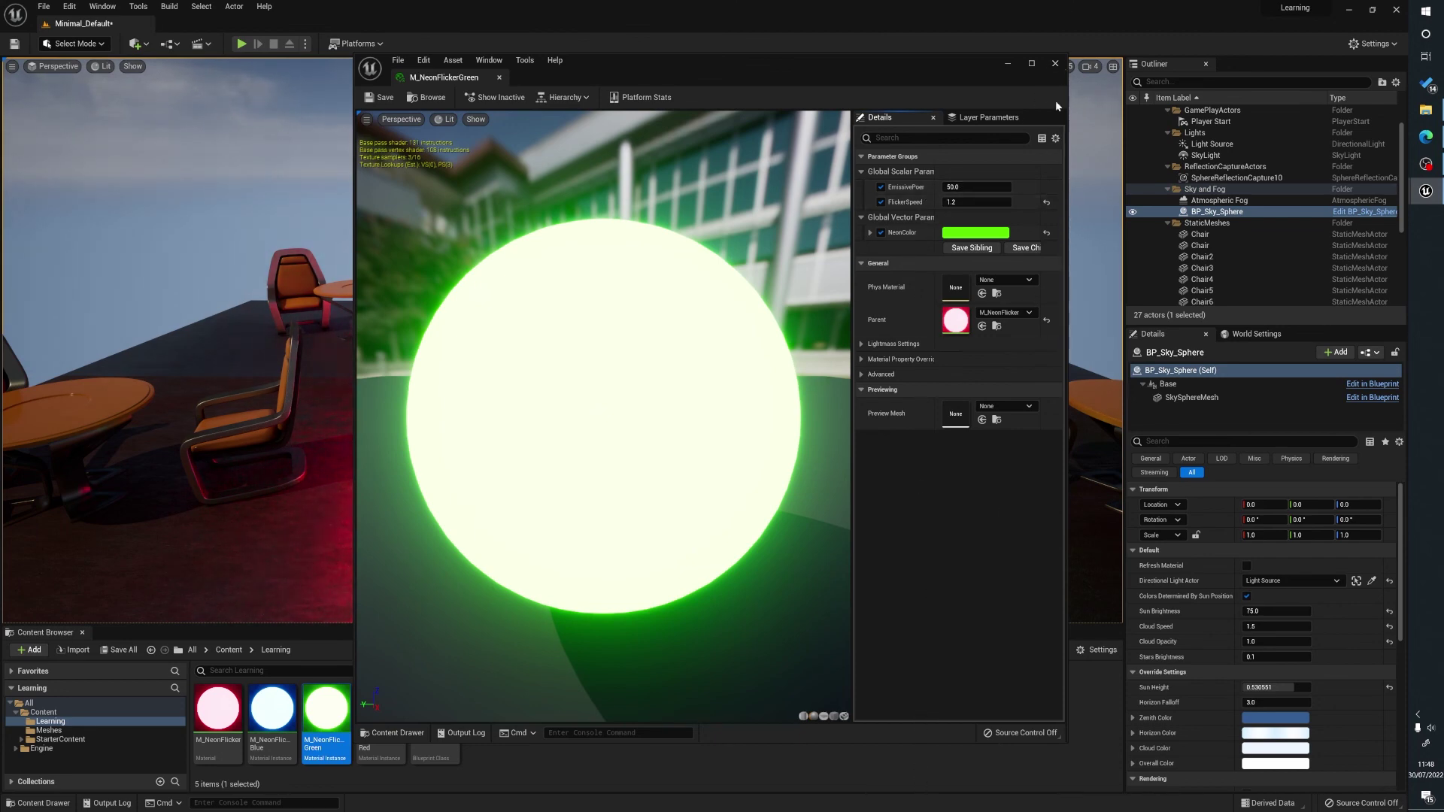
pyautogui.click(1055, 65)
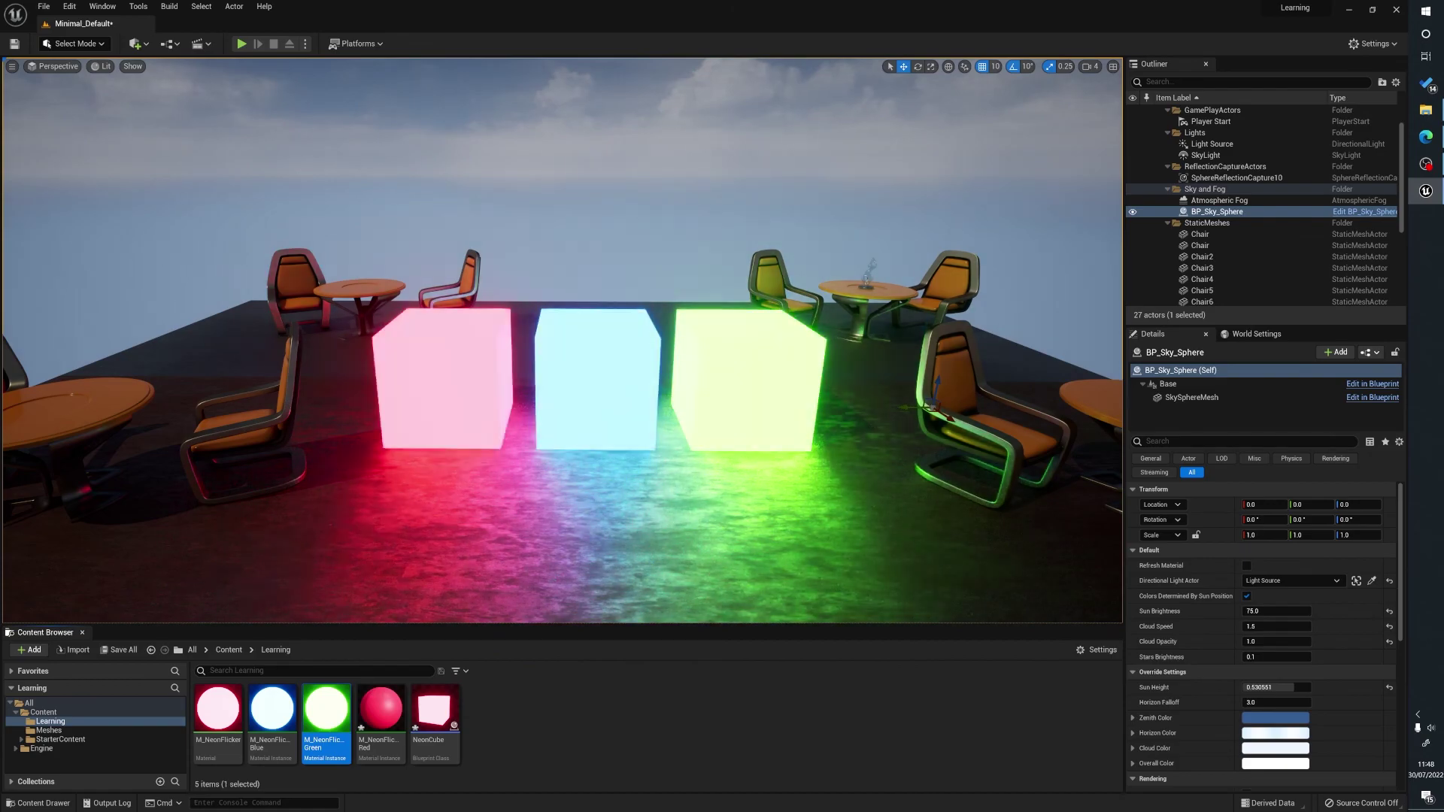